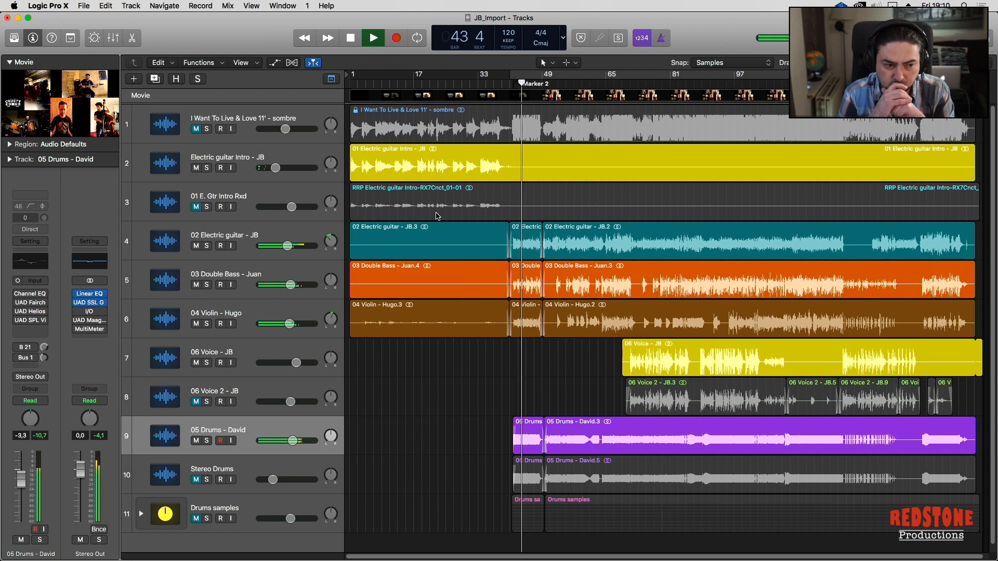
- Review the channel strips of all tracks in the mixer during playback and return to the arrangement
{"action": "key", "text": "super+2"}
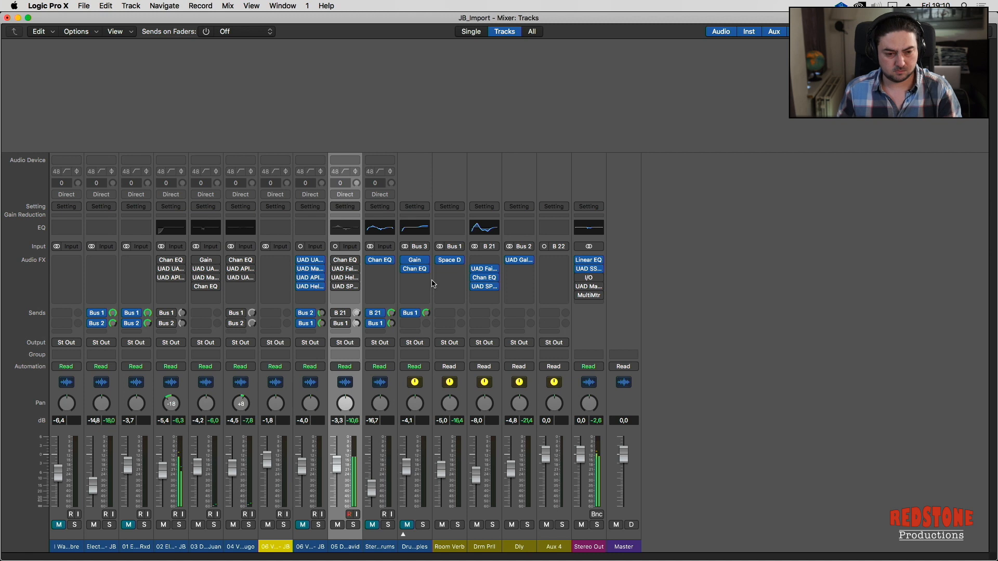
{"action": "key", "text": "super+w"}
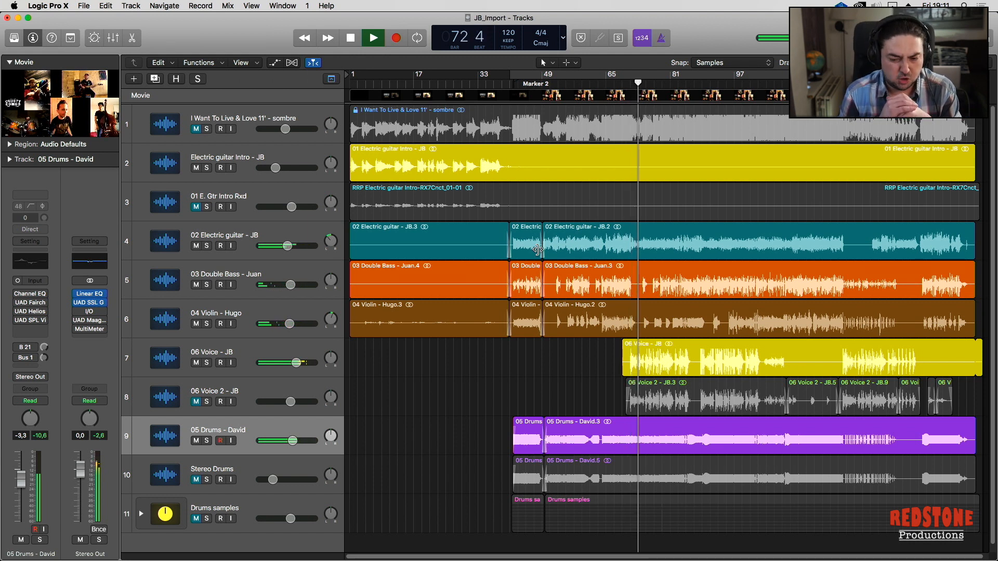
- Solo the 06 Voice track, listen to it on its own and turn its solo off
{"action": "key", "text": "Up"}
{"action": "key", "text": "Up"}
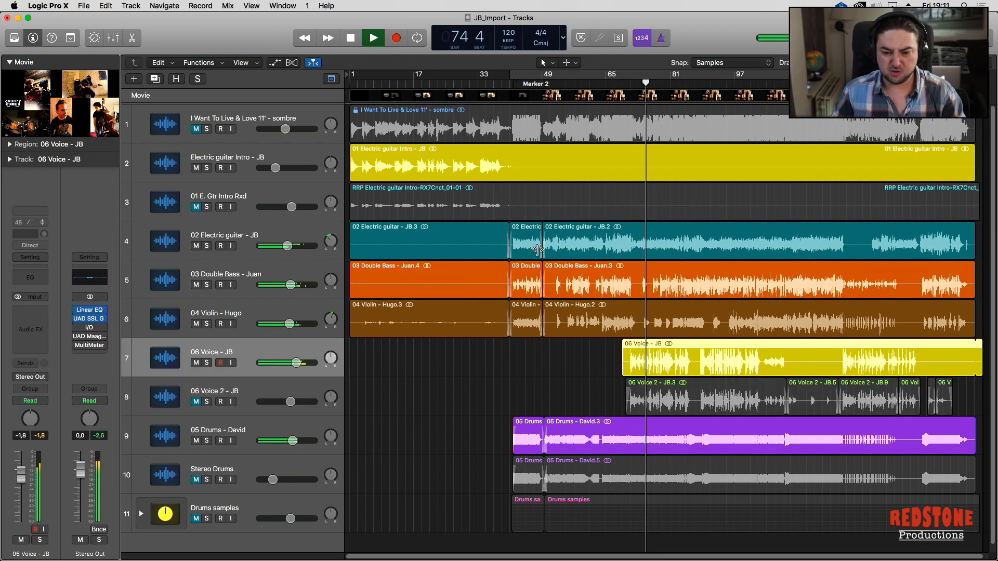
{"action": "key", "text": "s"}
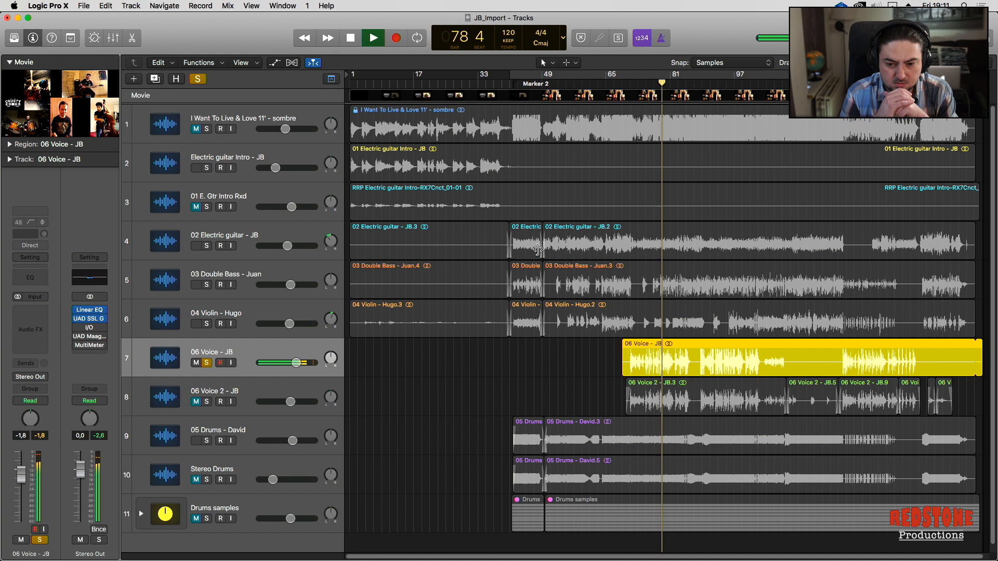
{"action": "key", "text": "space"}
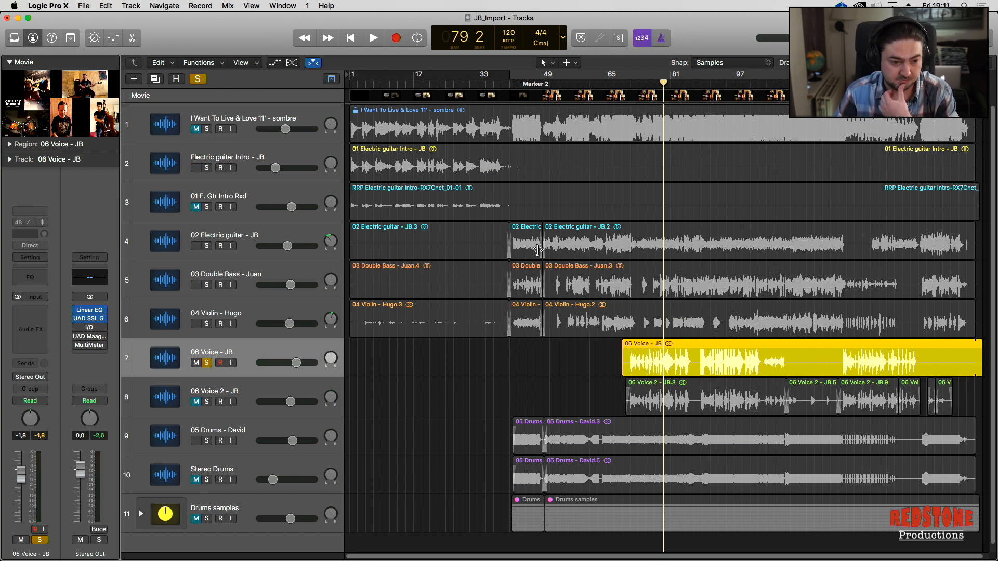
{"action": "key", "text": "space"}
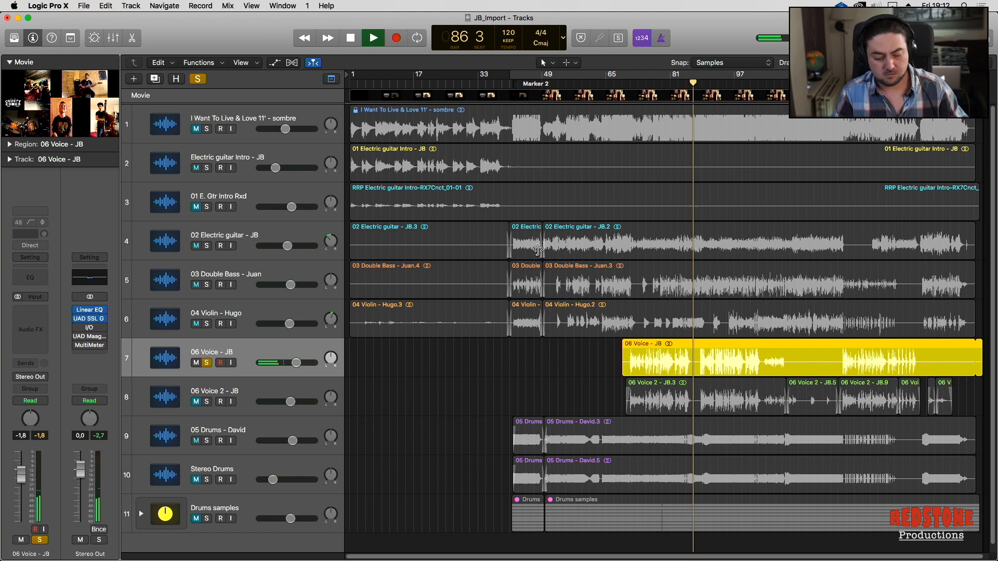
{"action": "left_click", "coordinate": [208, 363]}
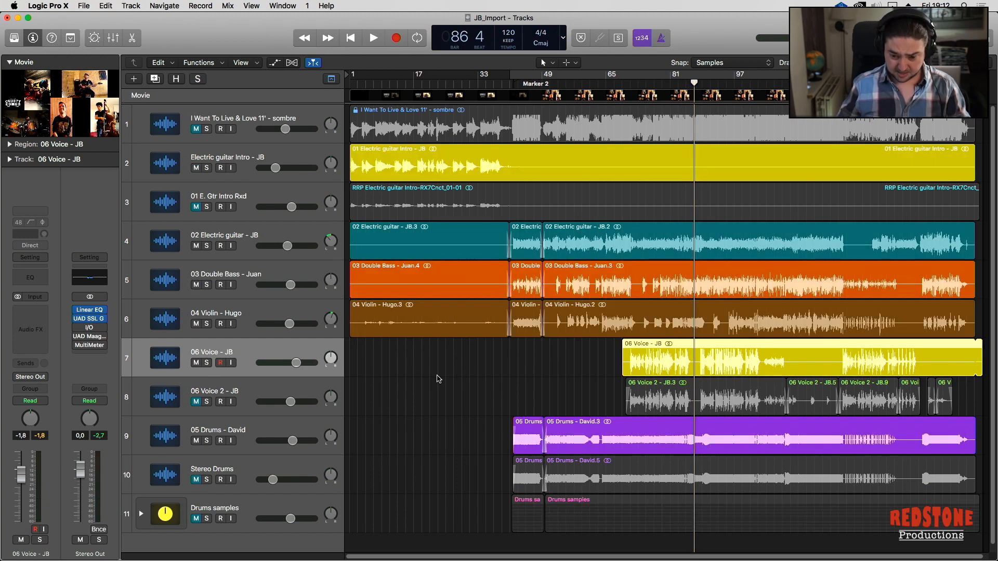
- Solo the 05 Drums track and set the cycle range to its selected regions
{"action": "left_click", "coordinate": [213, 436]}
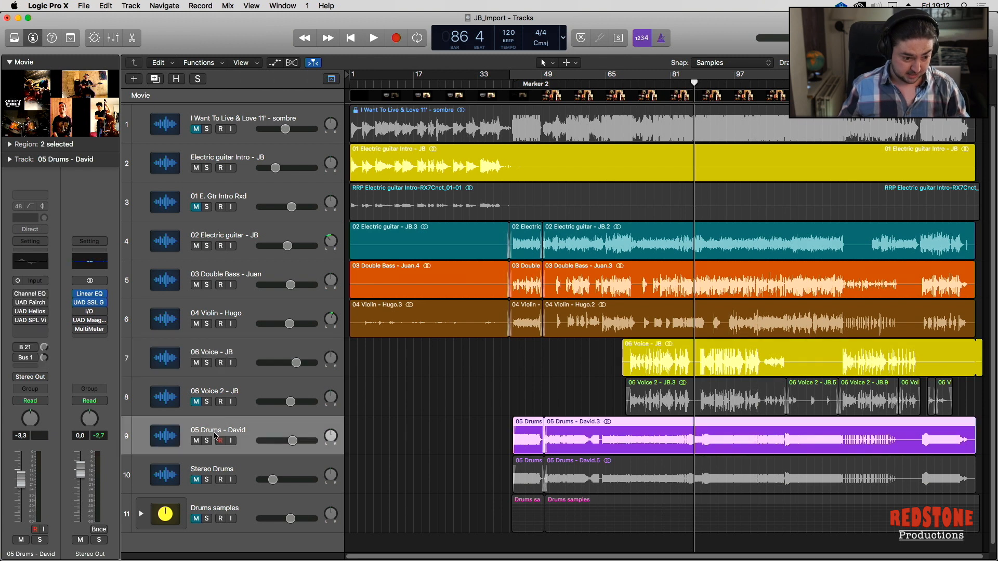
{"action": "left_click", "coordinate": [207, 442]}
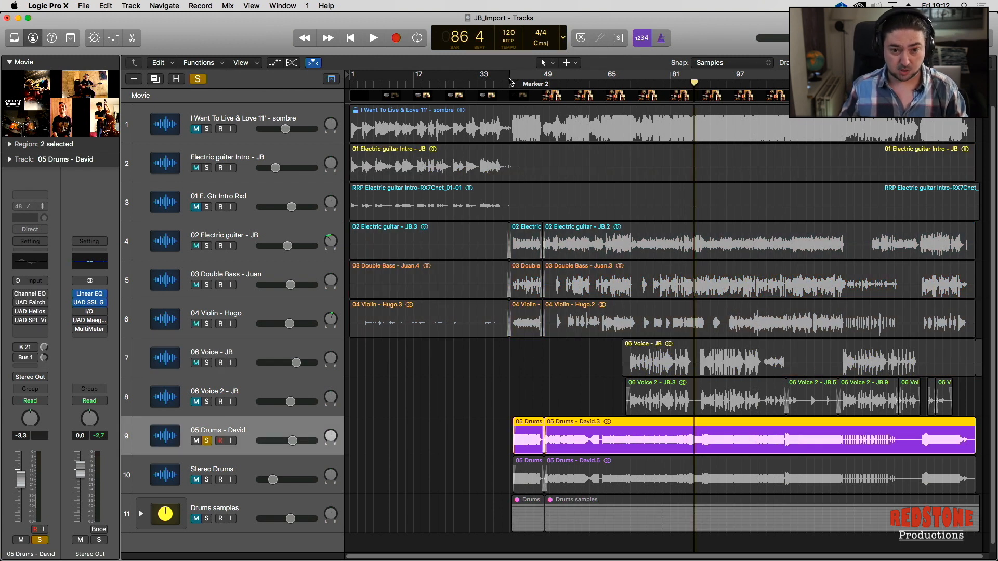
{"action": "key", "text": "cmd+u"}
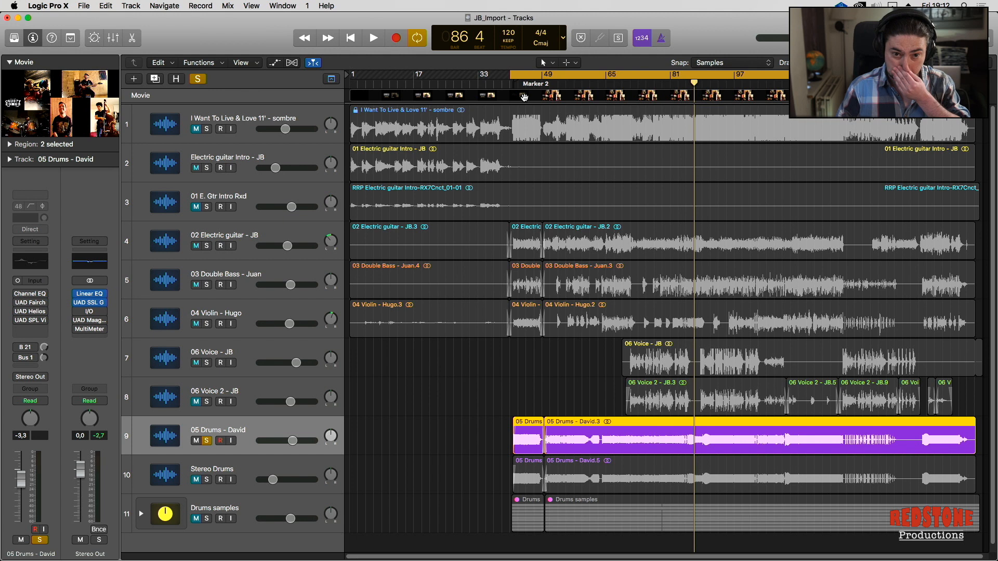
- Play back the soloed drums within the cycle range, comparing the channel's mono and stereo modes
{"action": "key", "text": "space"}
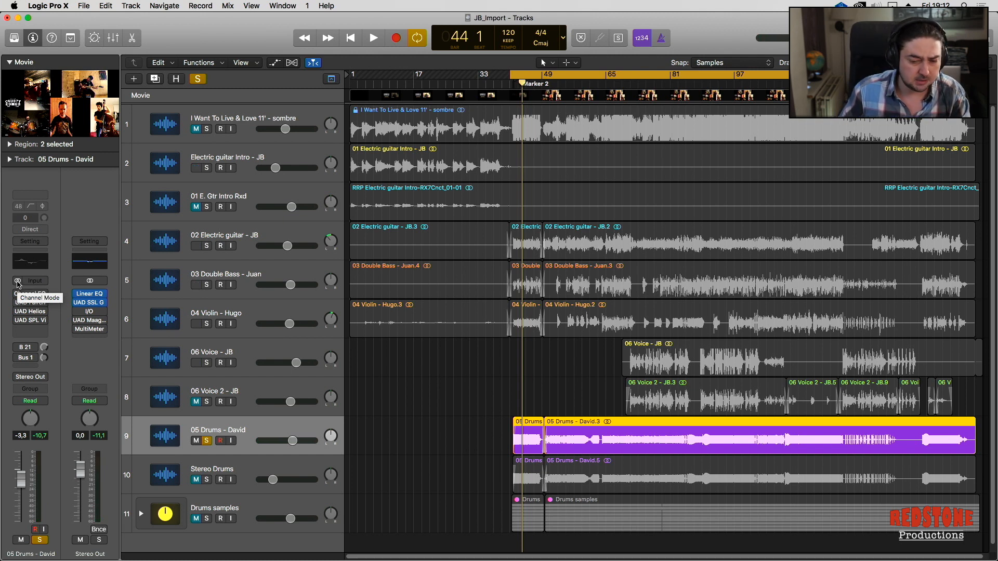
{"action": "key", "text": "space"}
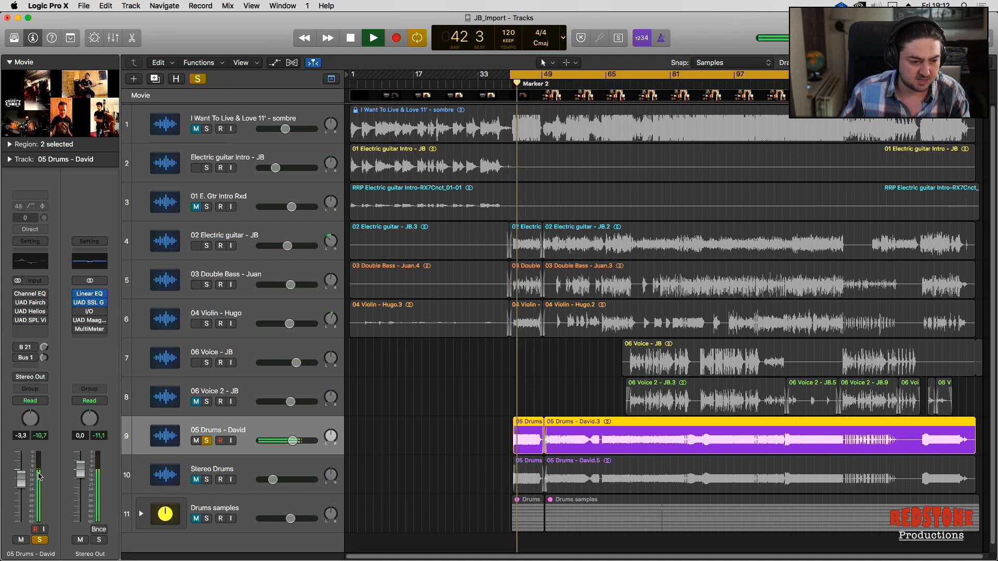
{"action": "key", "text": "space"}
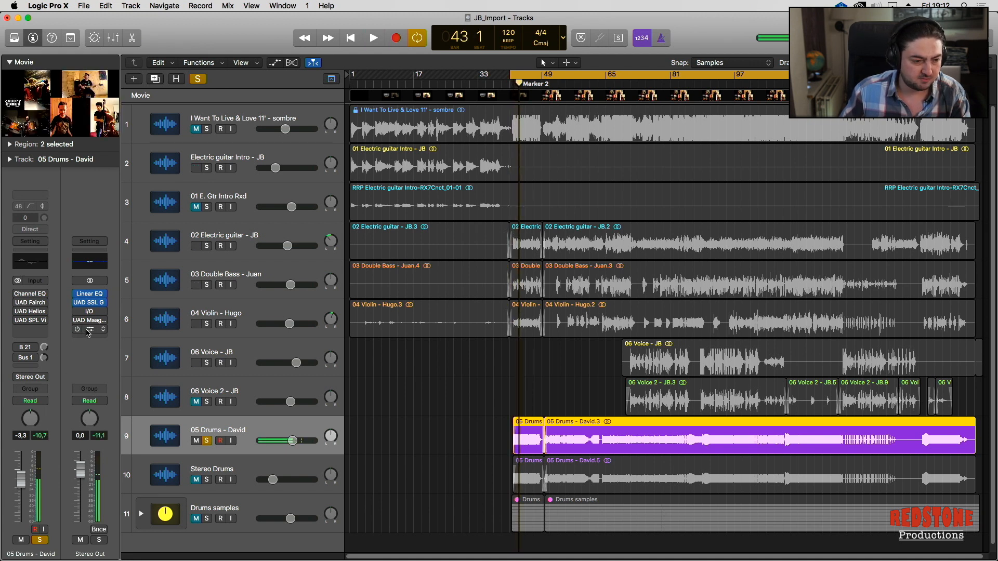
- Check the soloed drums with the MultiMeter's Goniometer on Stereo Out during playback, close the meter and unsolo the drums
{"action": "left_click", "coordinate": [88, 332]}
{"action": "left_click", "coordinate": [309, 102]}
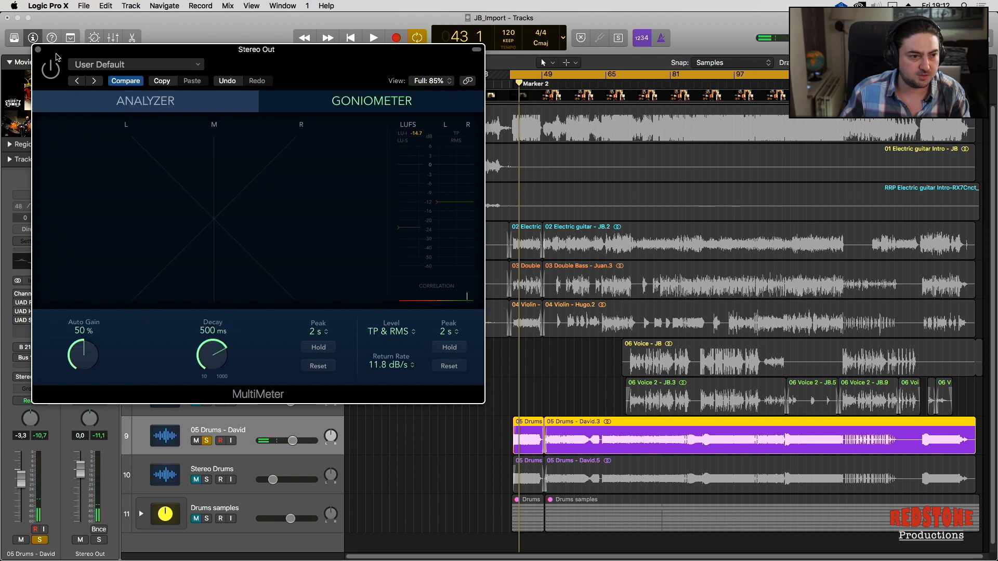
{"action": "left_click_drag", "start_coordinate": [254, 52], "coordinate": [294, 52]}
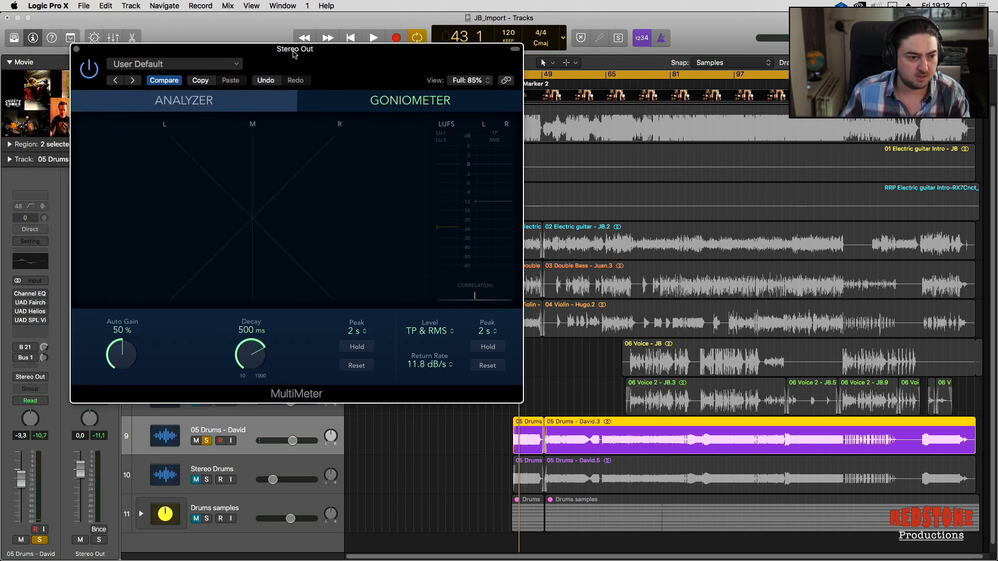
{"action": "key", "text": "space"}
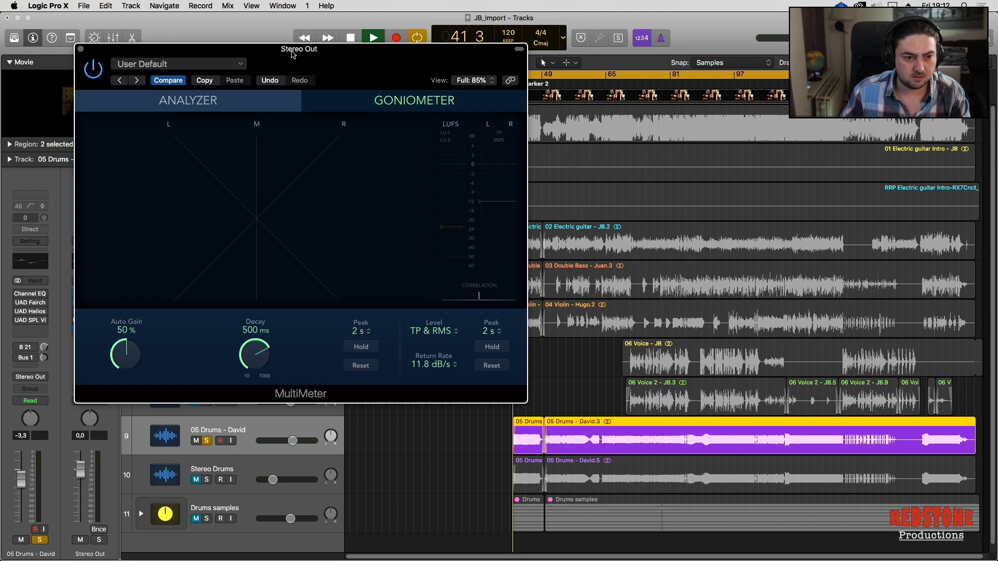
{"action": "key", "text": "space"}
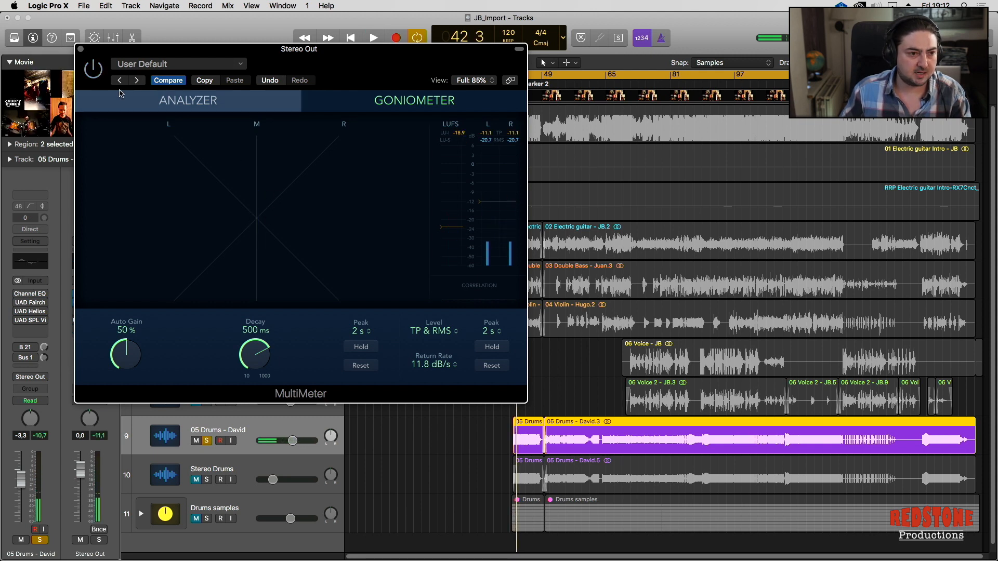
{"action": "left_click", "coordinate": [81, 49]}
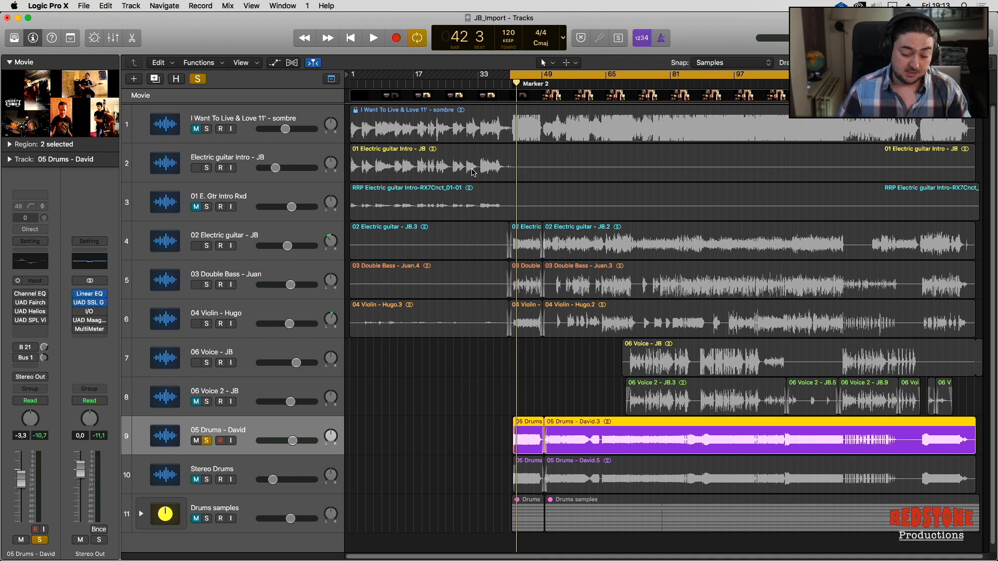
{"action": "left_click", "coordinate": [206, 440]}
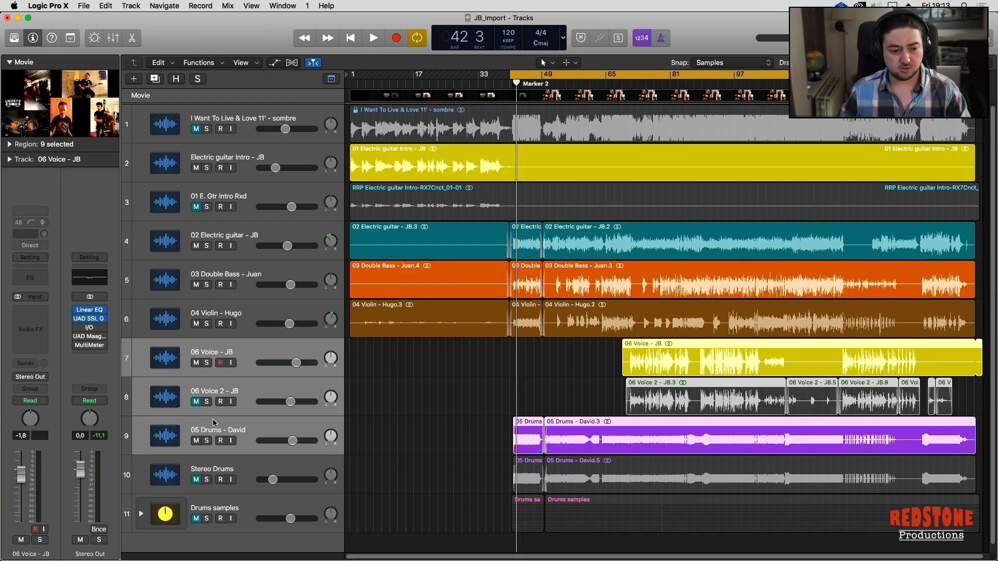
- Temporarily unmute and solo the 06 Voice 2 track, and restore its muted, unsoloed state
{"action": "left_click", "coordinate": [278, 431]}
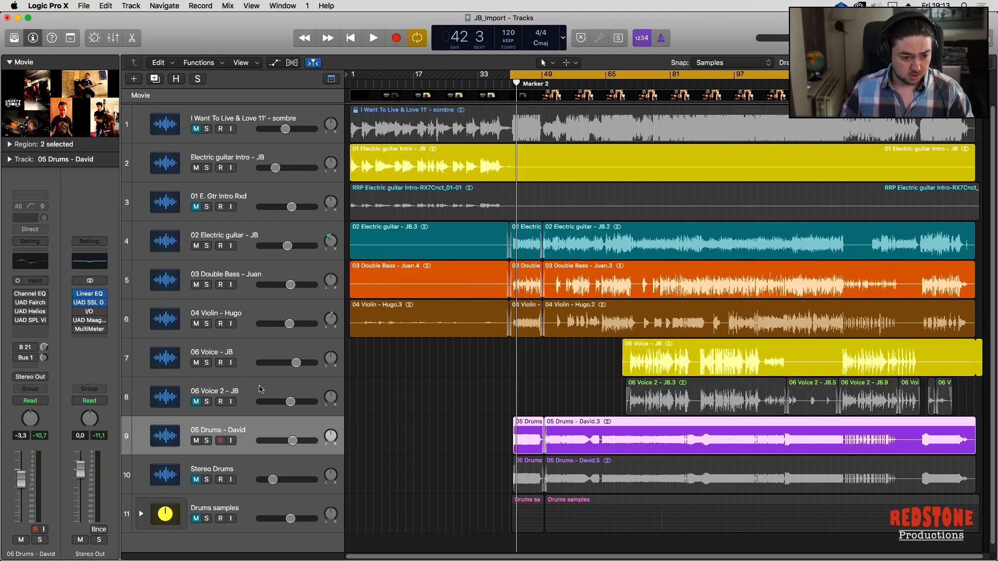
{"action": "left_click", "coordinate": [254, 355]}
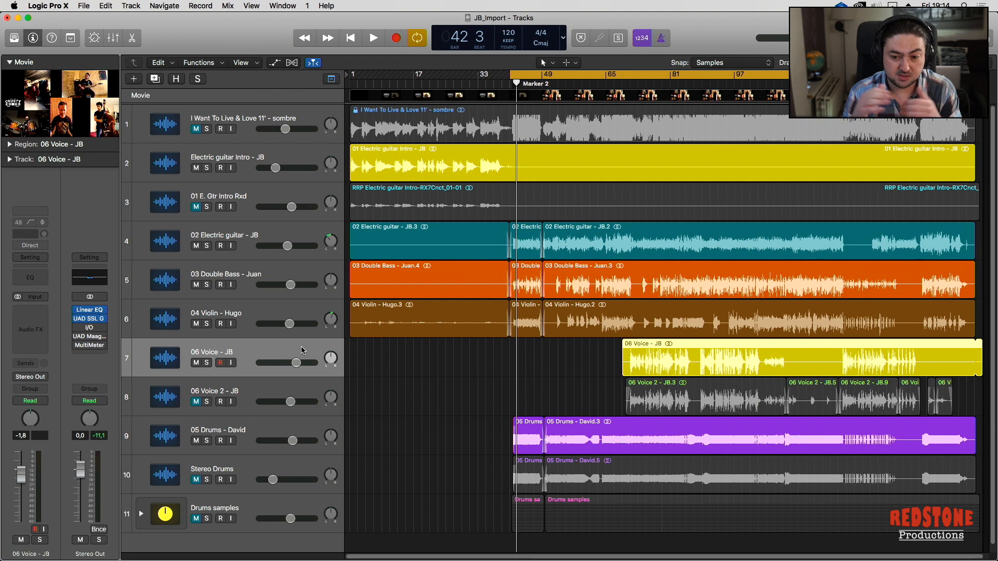
{"action": "left_click", "coordinate": [198, 405]}
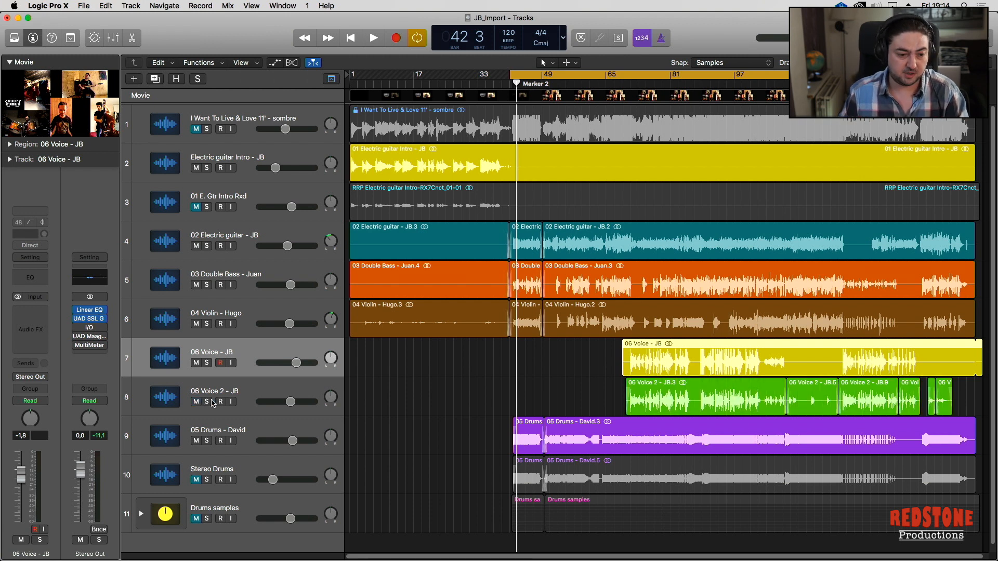
{"action": "left_click", "coordinate": [208, 402]}
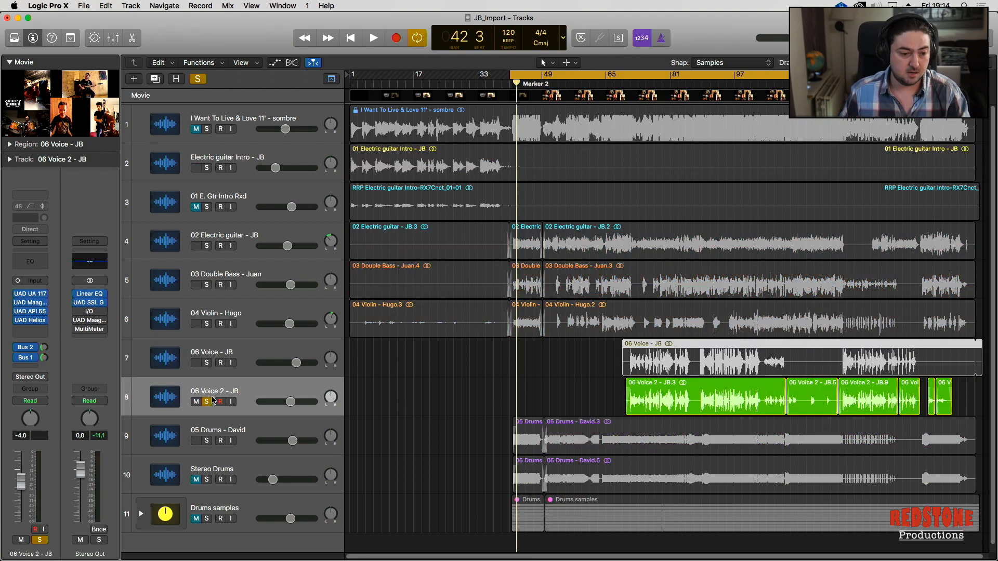
{"action": "left_click", "coordinate": [207, 402]}
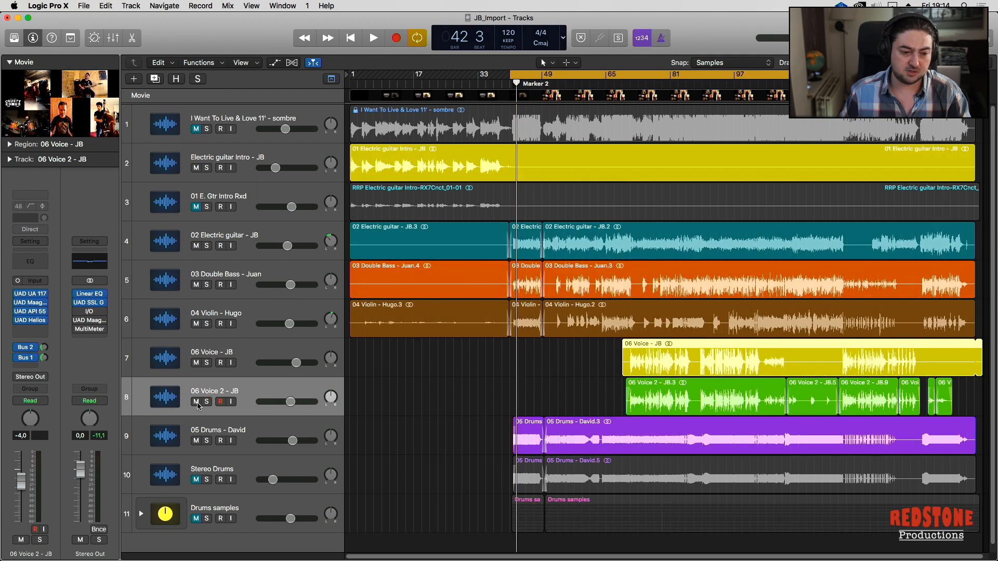
{"action": "left_click", "coordinate": [197, 402]}
- Play the 05 Drums track soloed and unsolo it during playback to compare it with the full mix
{"action": "left_click", "coordinate": [249, 429]}
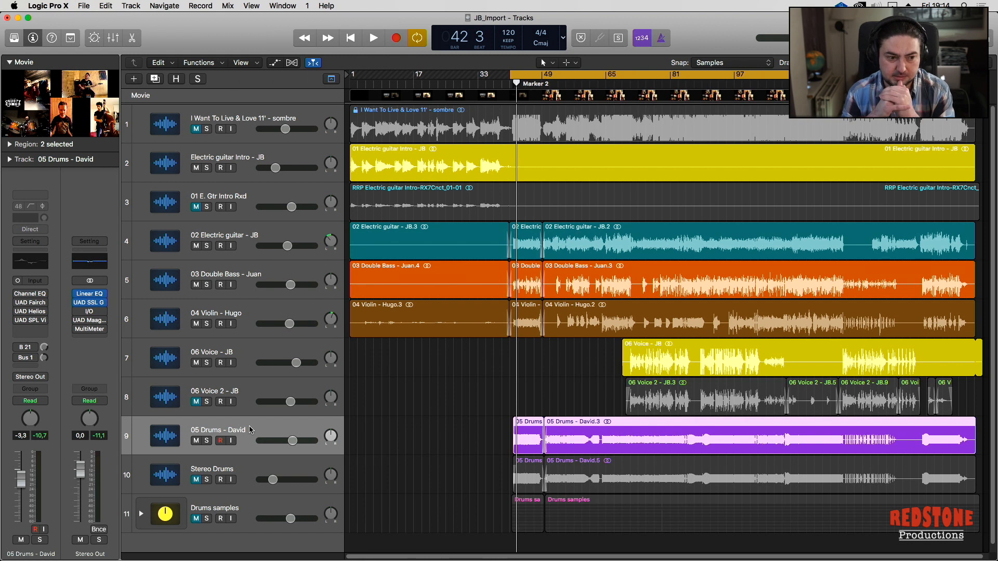
{"action": "key", "text": "s"}
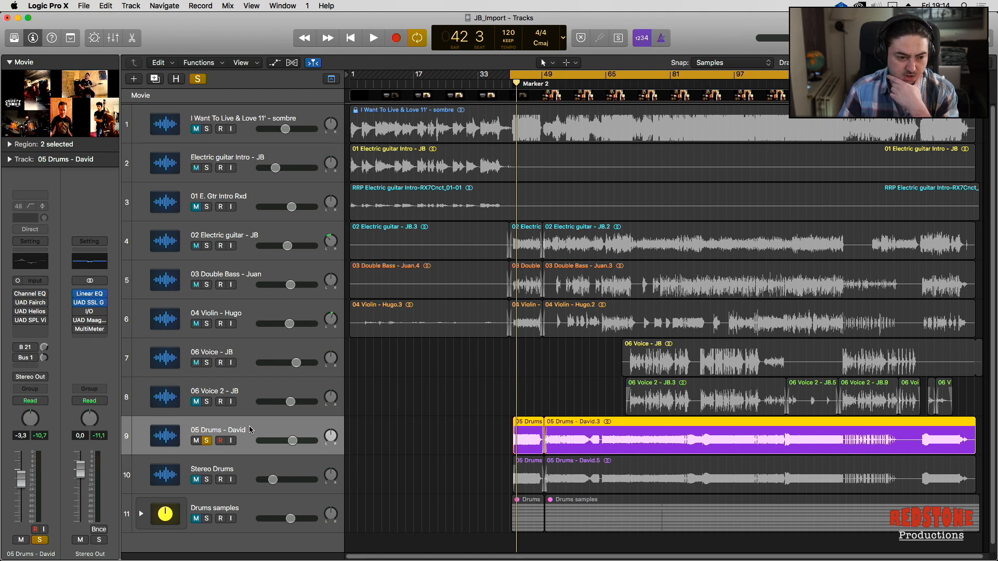
{"action": "key", "text": "space"}
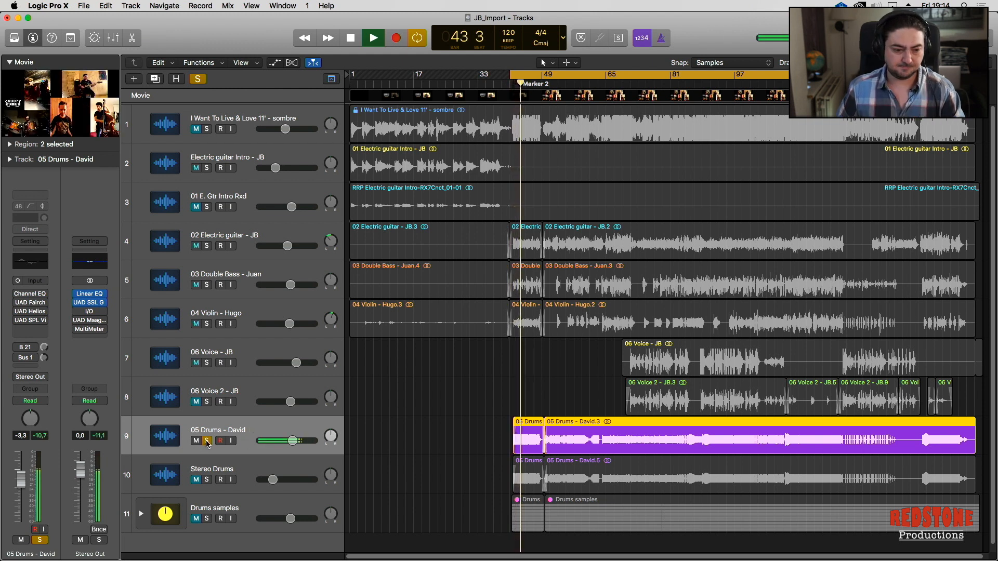
{"action": "key", "text": "s"}
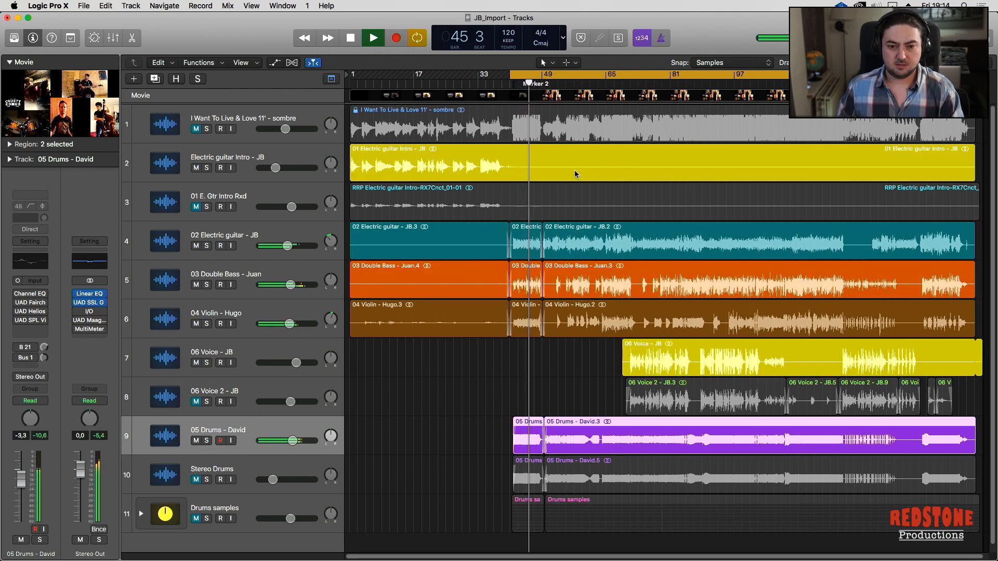
{"action": "key", "text": "space"}
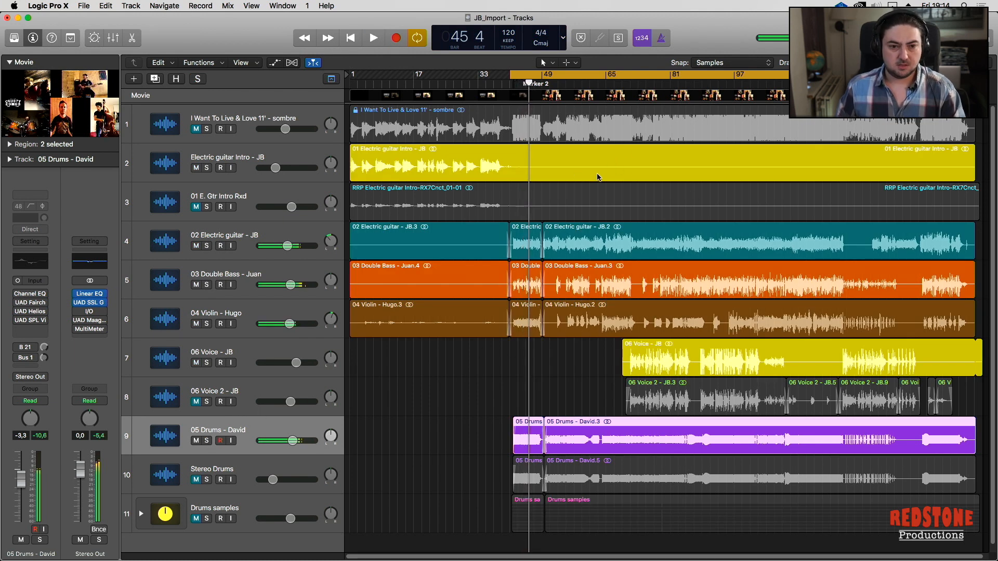
- Solo the "I Want To Live & Love 11' - sombre" track, listen from the start of the cycle range and unsolo it
{"action": "left_click", "coordinate": [207, 130]}
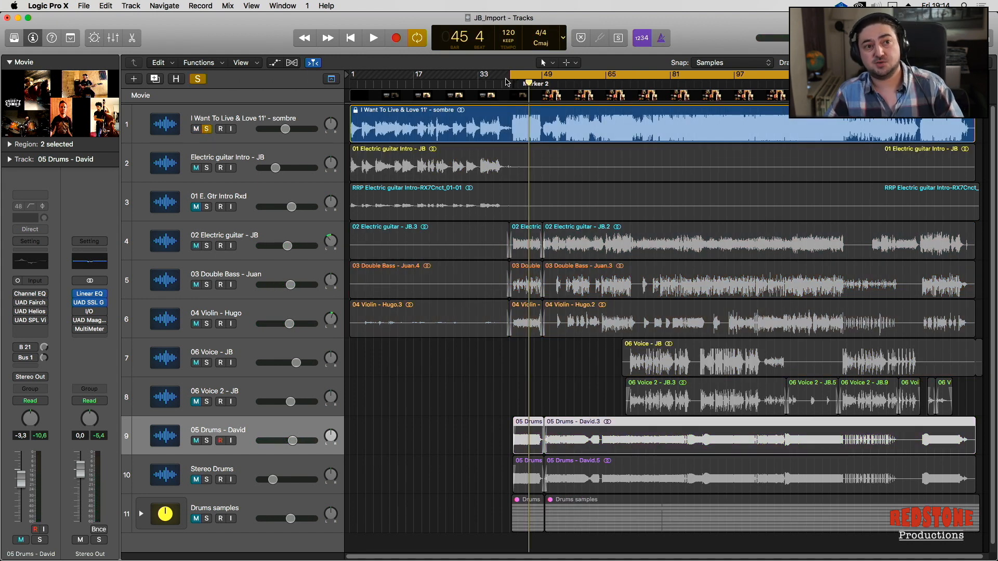
{"action": "key", "text": "ctrl+alt+super+m"}
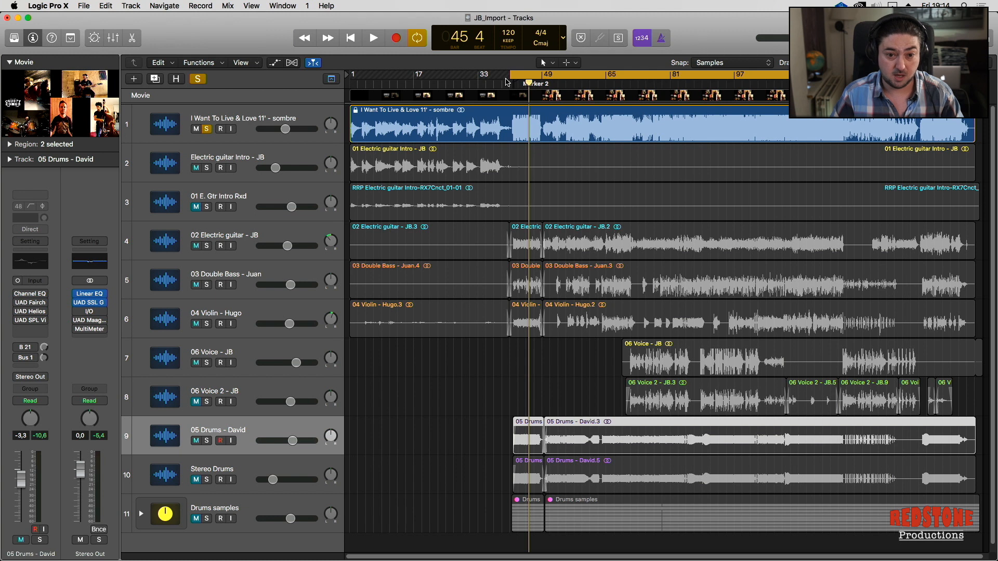
{"action": "key", "text": "ctrl+alt+super+m"}
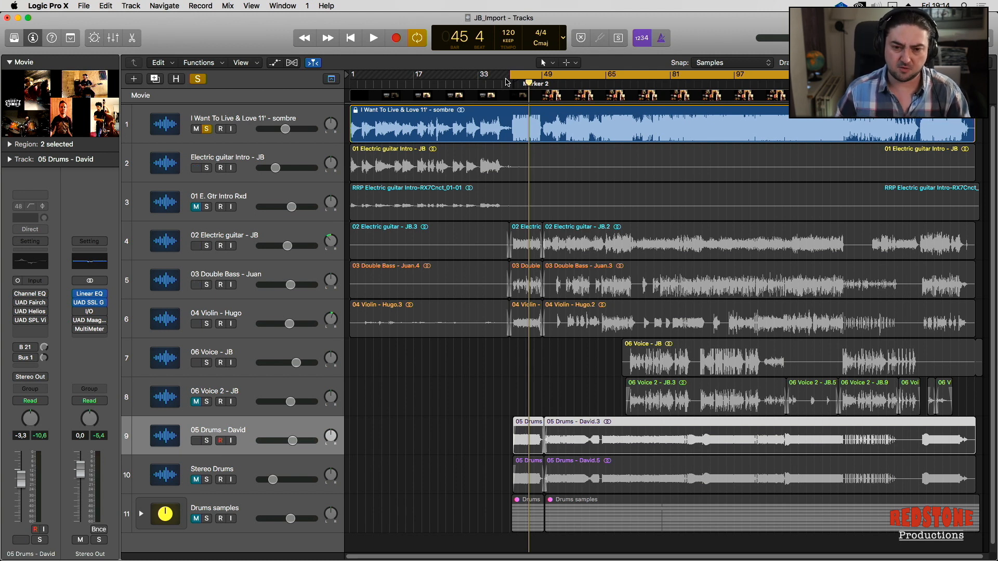
{"action": "double_click", "coordinate": [507, 81]}
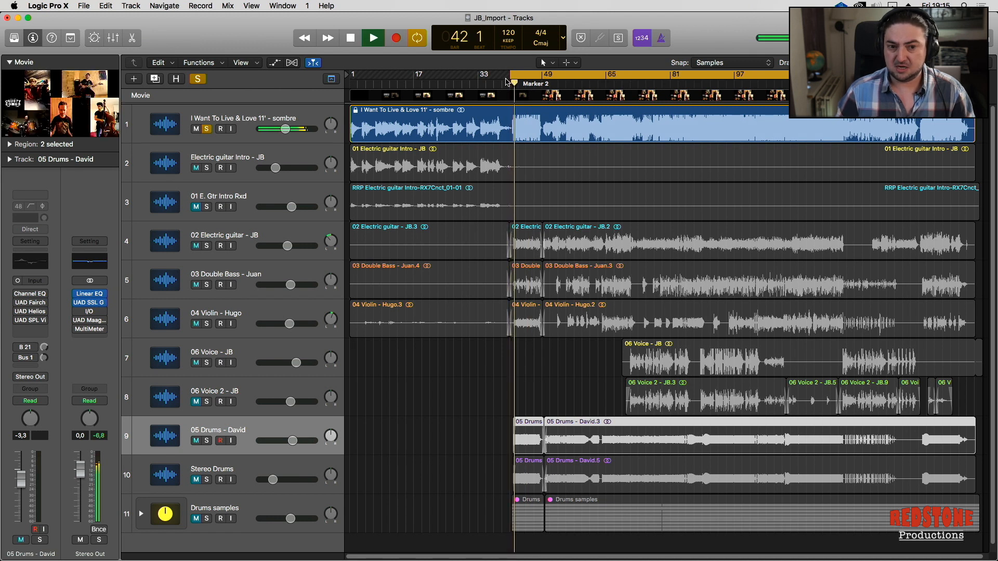
{"action": "key", "text": "space"}
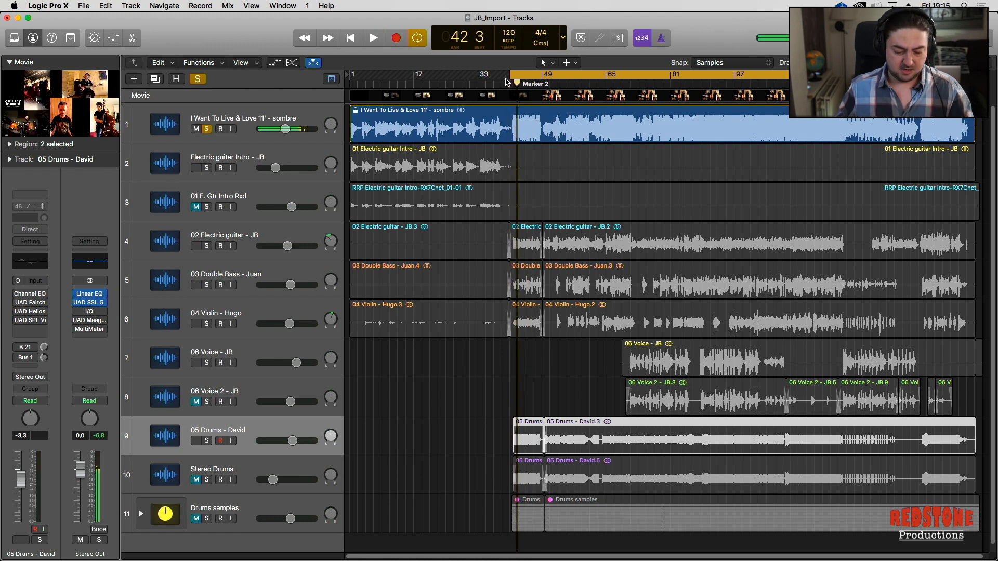
{"action": "left_click", "coordinate": [208, 130]}
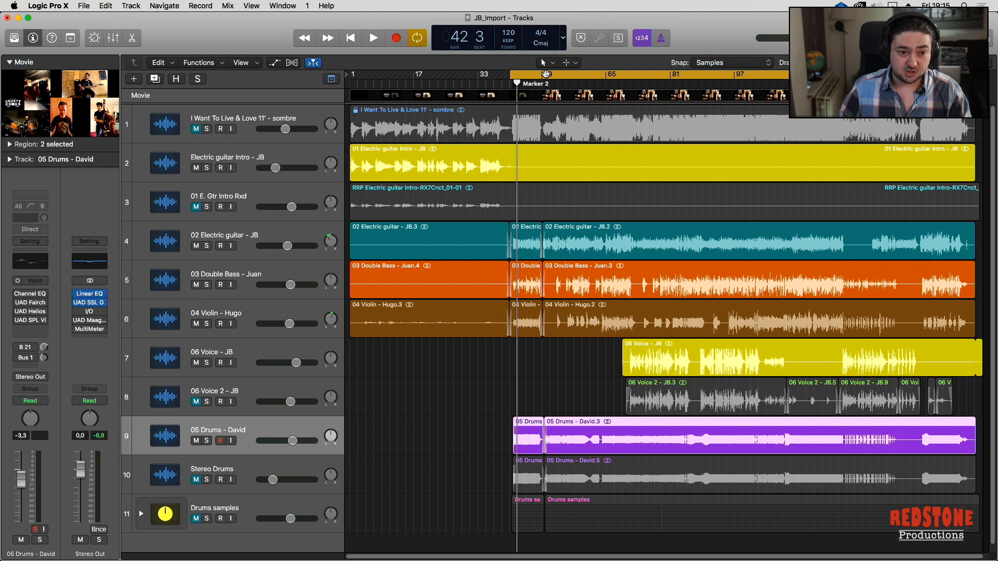
- Turn off the cycle range and solo the Electric guitar Intro track with the playhead at the song start
{"action": "left_click", "coordinate": [545, 73]}
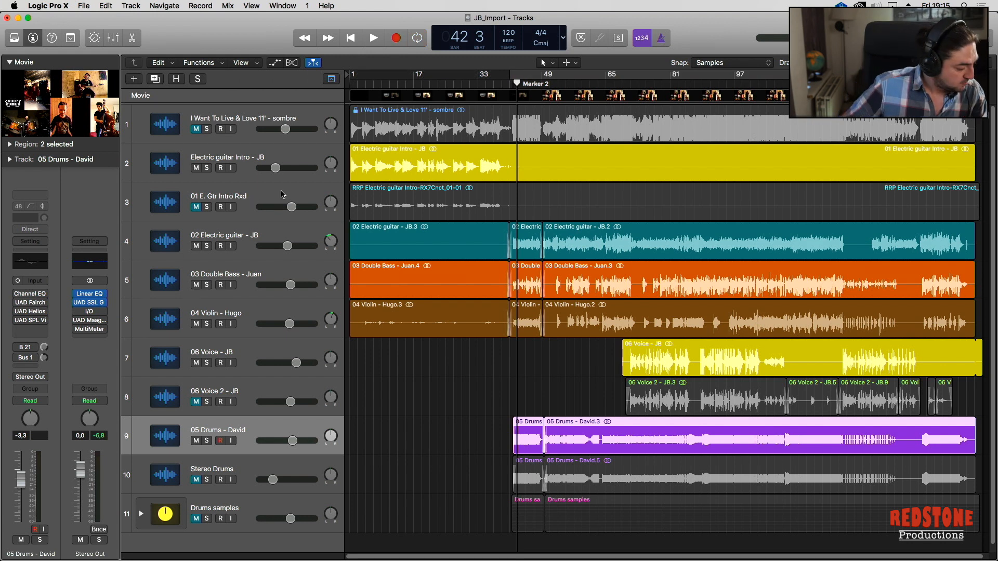
{"action": "left_click", "coordinate": [296, 156]}
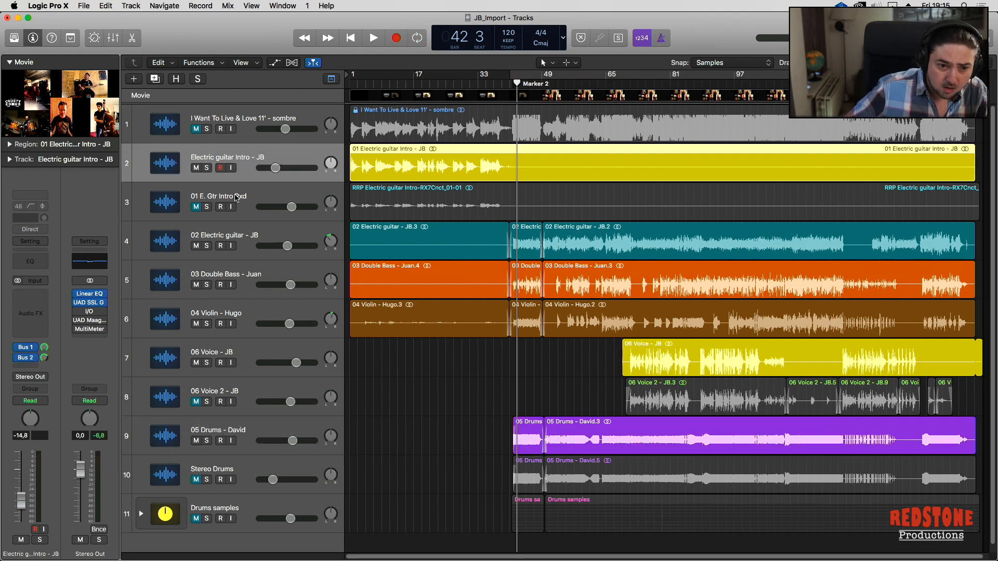
{"action": "key", "text": "Return"}
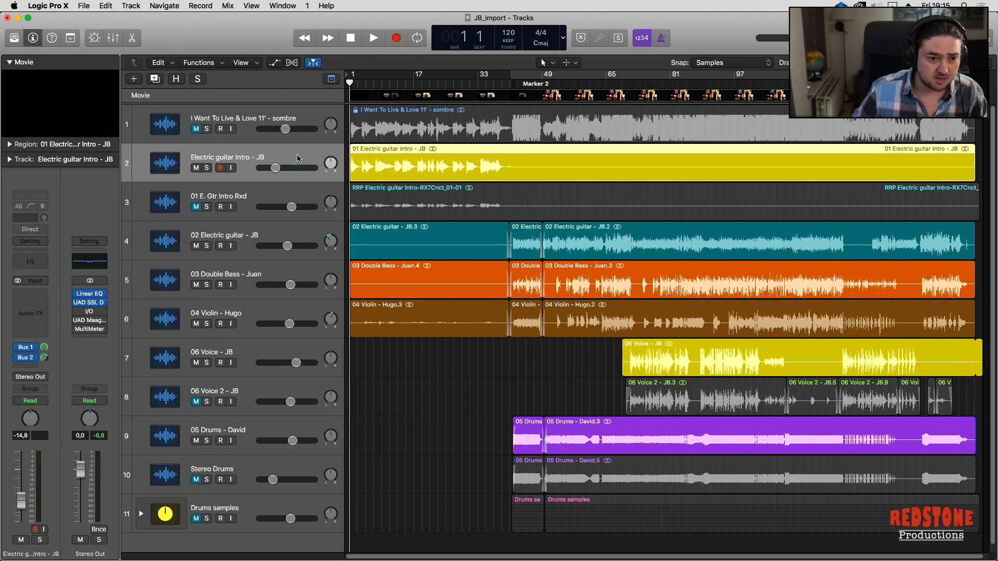
{"action": "left_click", "coordinate": [208, 168]}
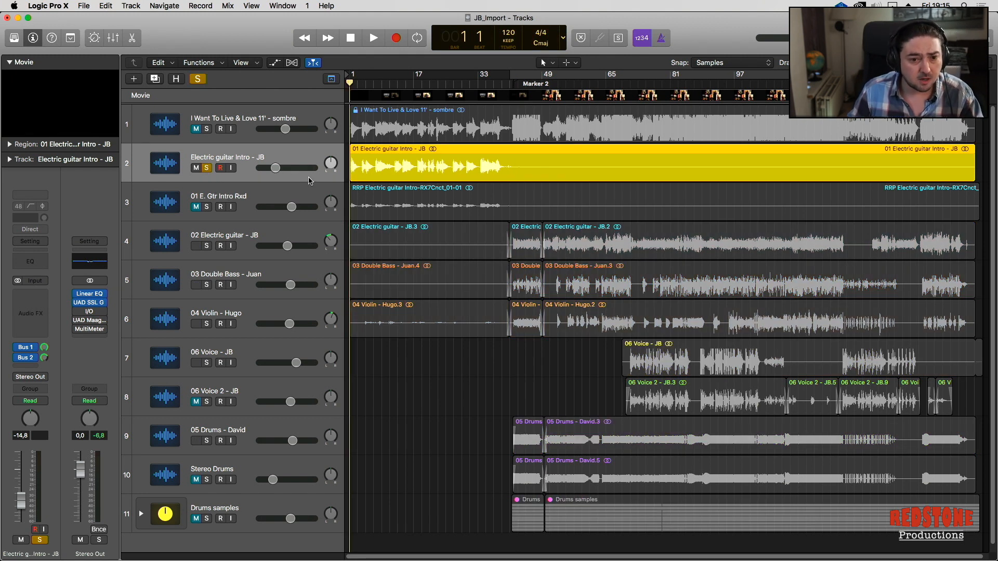
- Listen to the soloed Electric guitar Intro track from bar 12
{"action": "key", "text": "super+Down"}
{"action": "key", "text": "super+Right"}
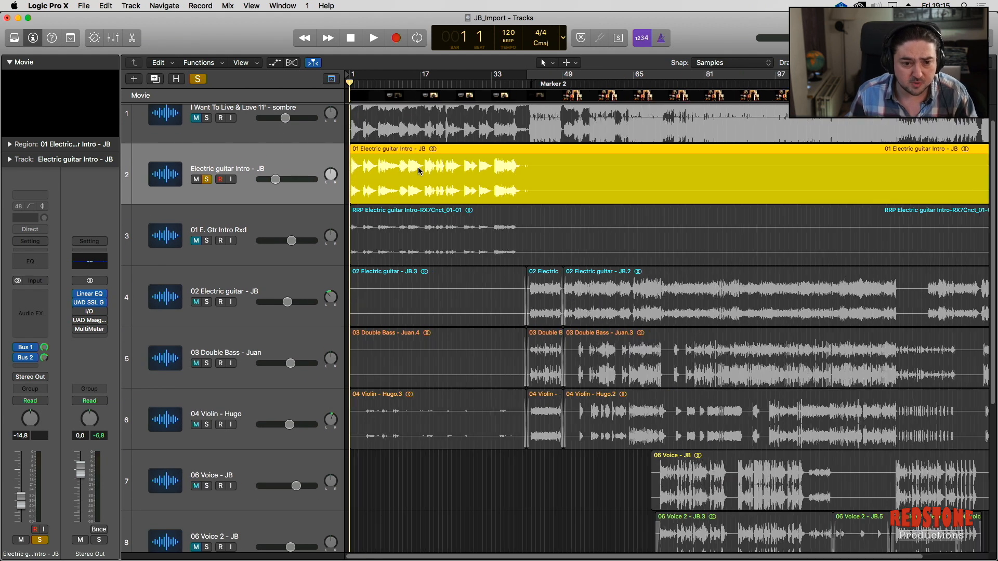
{"action": "key", "text": "super+Right"}
{"action": "key", "text": "super+Right"}
{"action": "left_click", "coordinate": [443, 83]}
{"action": "left_click_drag", "start_coordinate": [444, 82], "coordinate": [479, 84]}
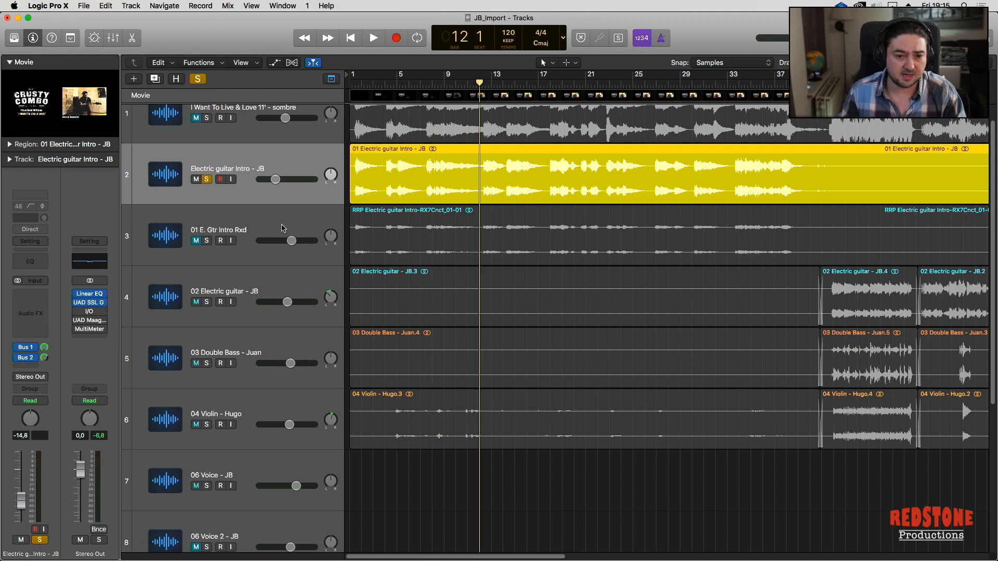
{"action": "key", "text": "space"}
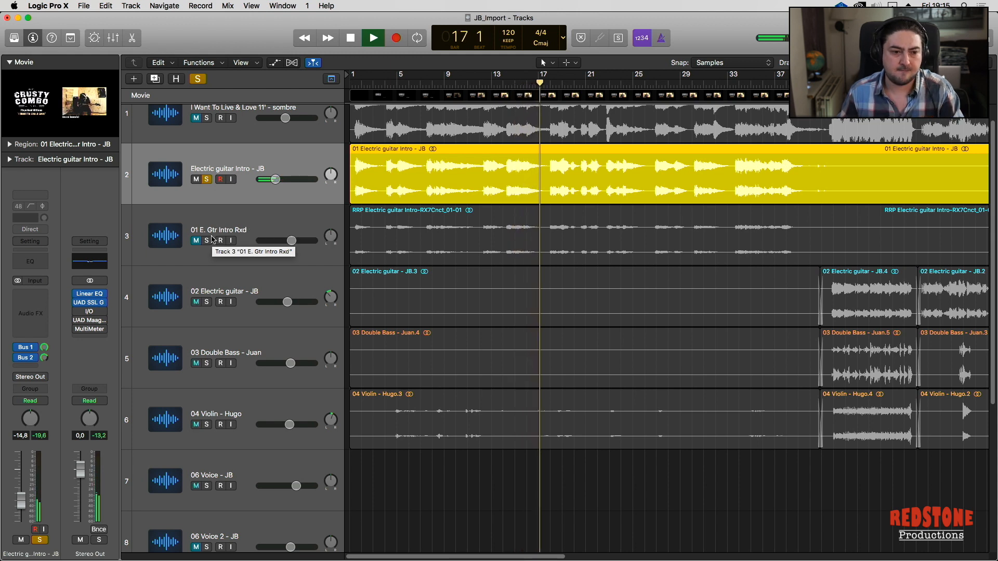
{"action": "key", "text": "space"}
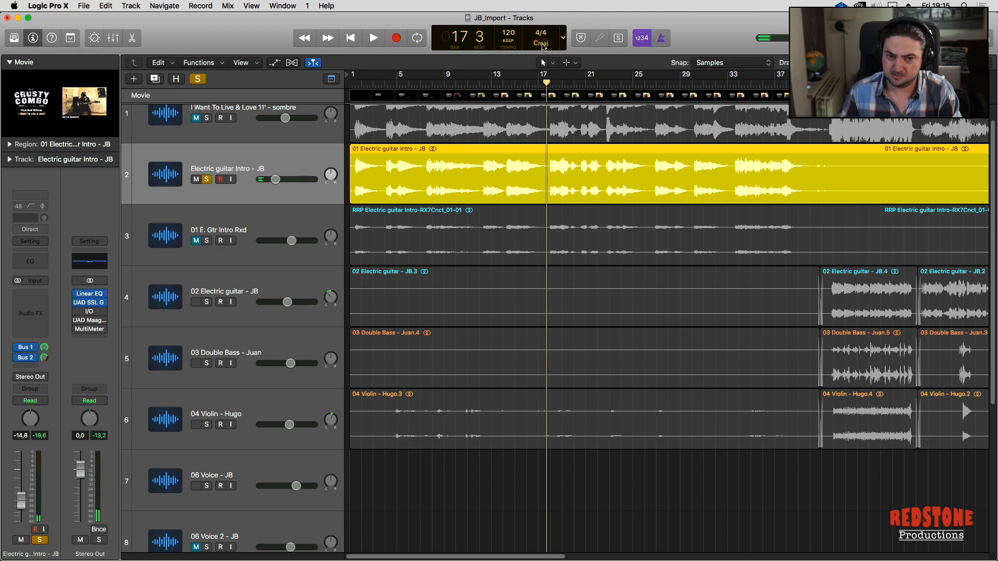
- Set a cycle range from about bar 15 to bar 24 and audition the soloed Electric guitar Intro within the loop
{"action": "left_click_drag", "start_coordinate": [511, 78], "coordinate": [630, 72]}
{"action": "key", "text": "space"}
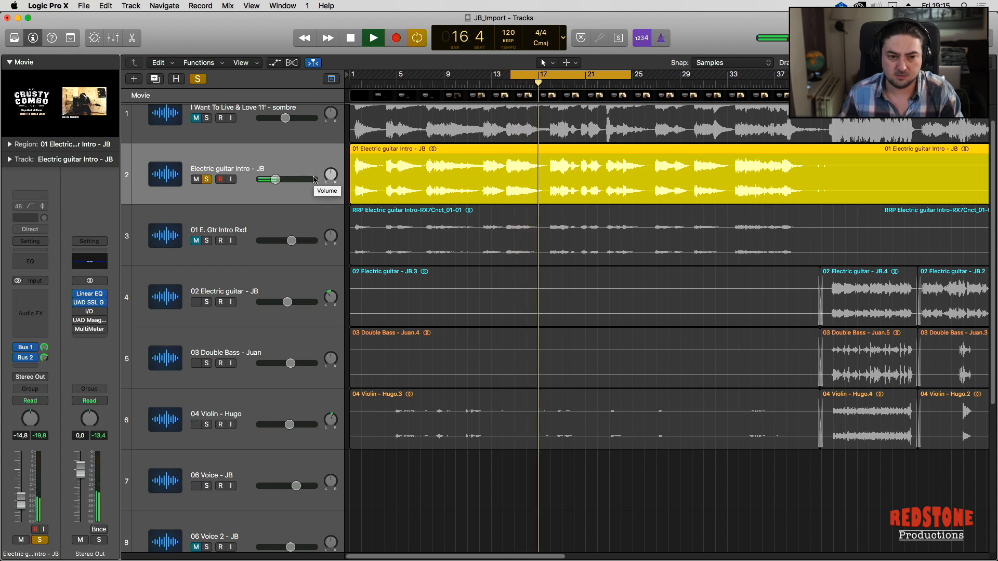
{"action": "key", "text": "space"}
{"action": "left_click_drag", "start_coordinate": [517, 74], "coordinate": [527, 75]}
- Solo and select the 01 E. Gtr Intro Rxd track and listen to it in the cycle range
{"action": "left_click", "coordinate": [207, 241]}
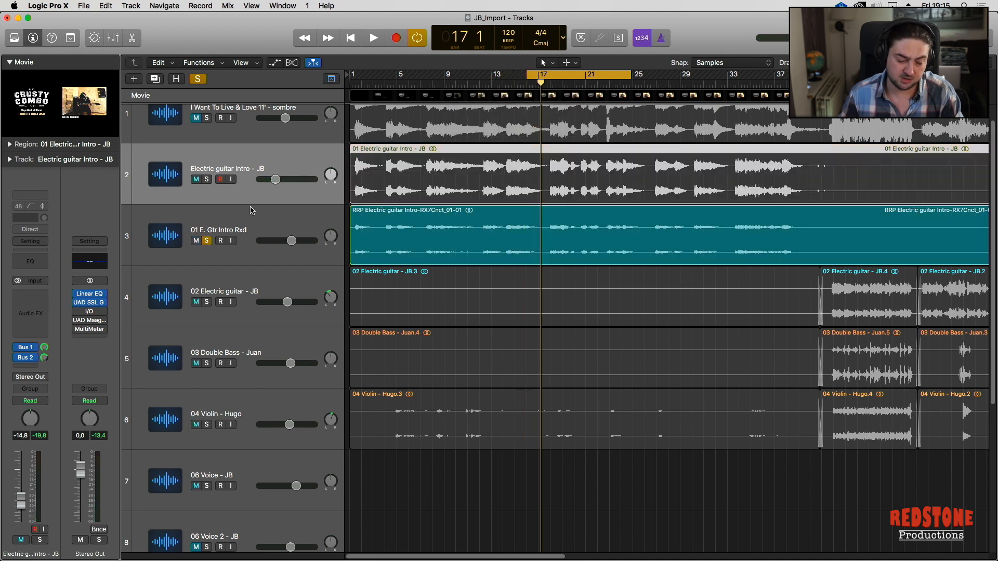
{"action": "left_click", "coordinate": [254, 213]}
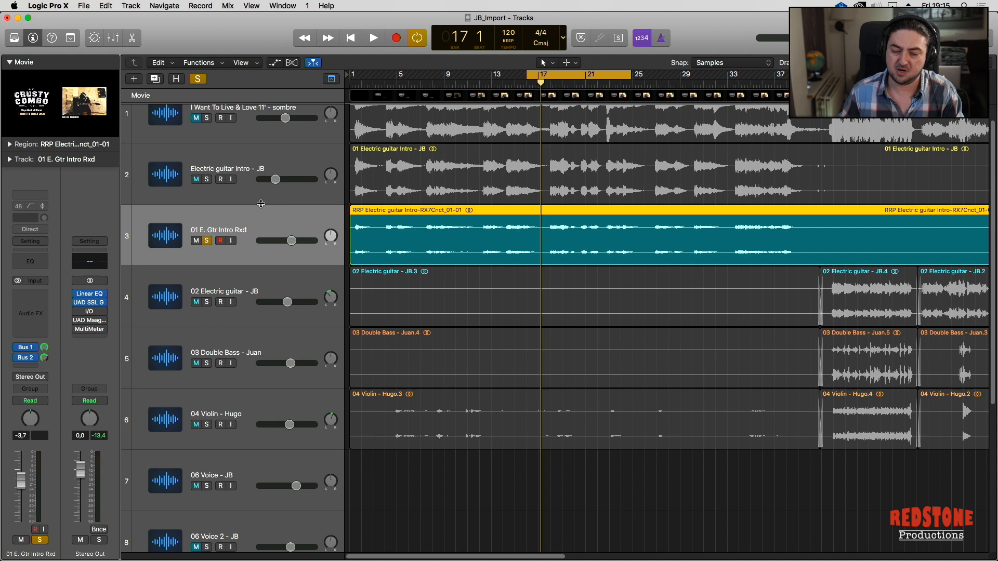
{"action": "key", "text": "space"}
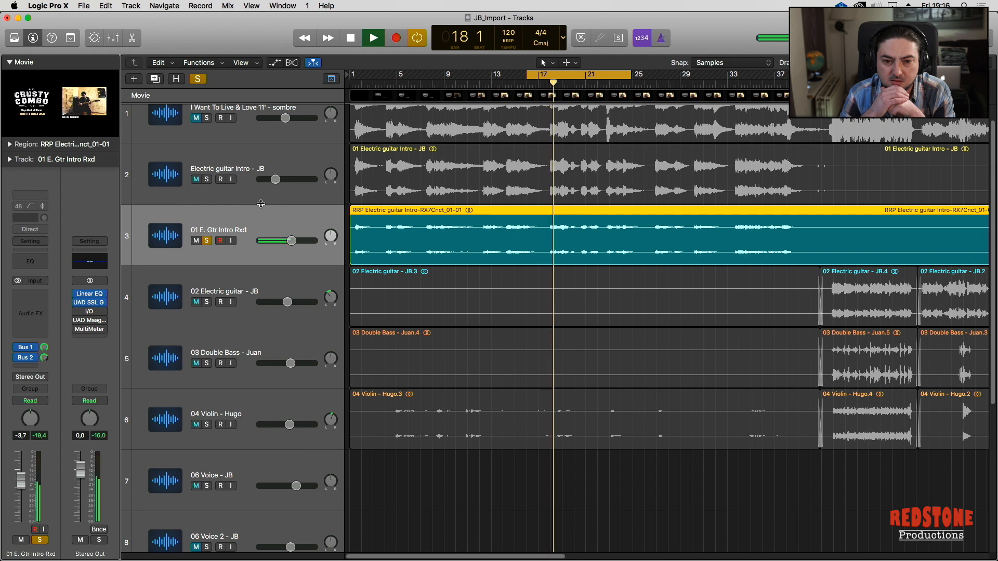
{"action": "key", "text": "space"}
- Compare the Electric guitar Intro with the 01 E. Gtr Intro Rxd by switching the exclusive solo between them over the cycle
{"action": "left_click", "coordinate": [212, 179], "text": "alt"}
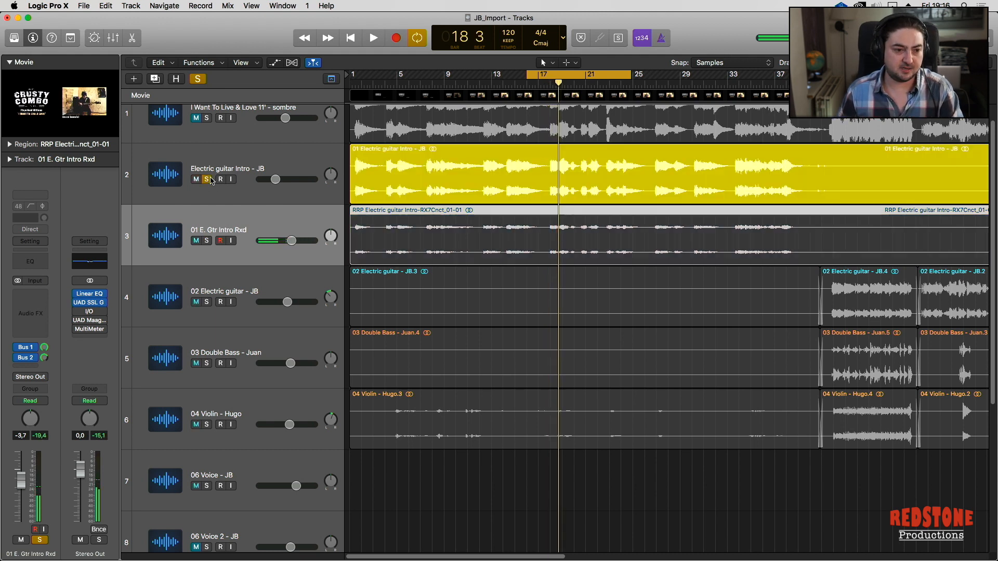
{"action": "key", "text": "space"}
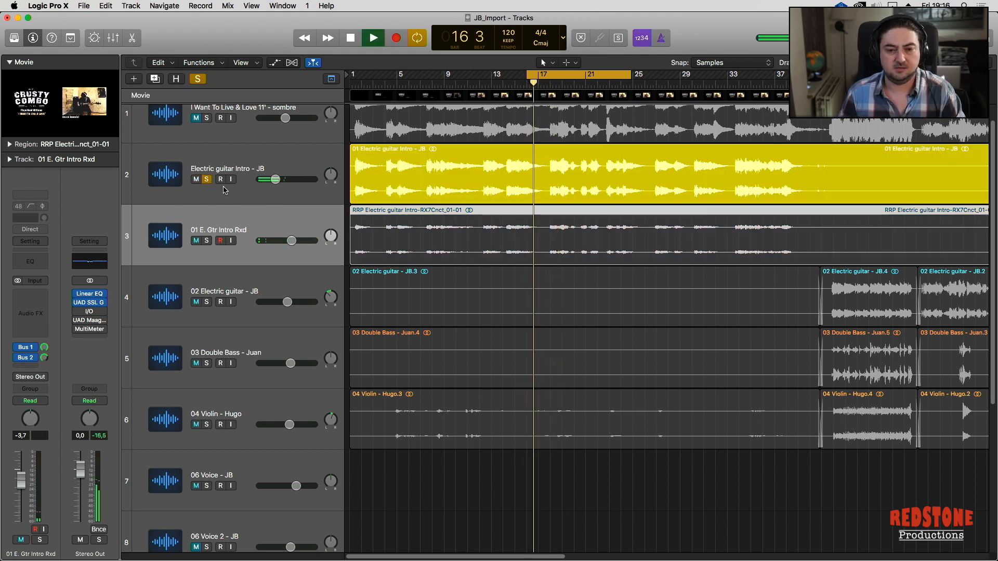
{"action": "left_click", "coordinate": [208, 241], "text": "alt"}
{"action": "key", "text": "space"}
{"action": "key", "text": "space"}
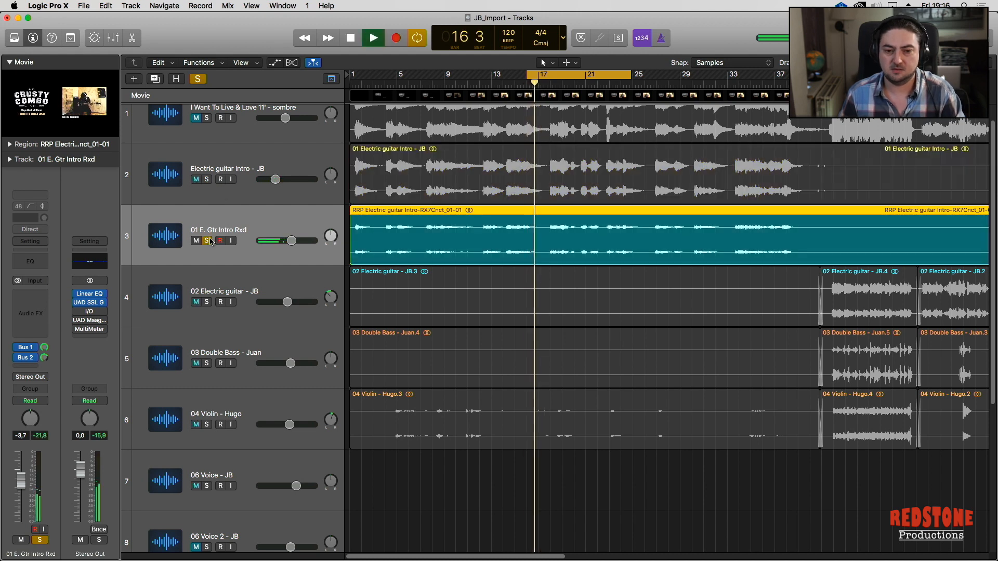
{"action": "key", "text": "space"}
- Unsolo and unmute 01 E. Gtr Intro Rxd, mute the original Electric guitar Intro track, and turn off the cycle range
{"action": "left_click", "coordinate": [209, 241]}
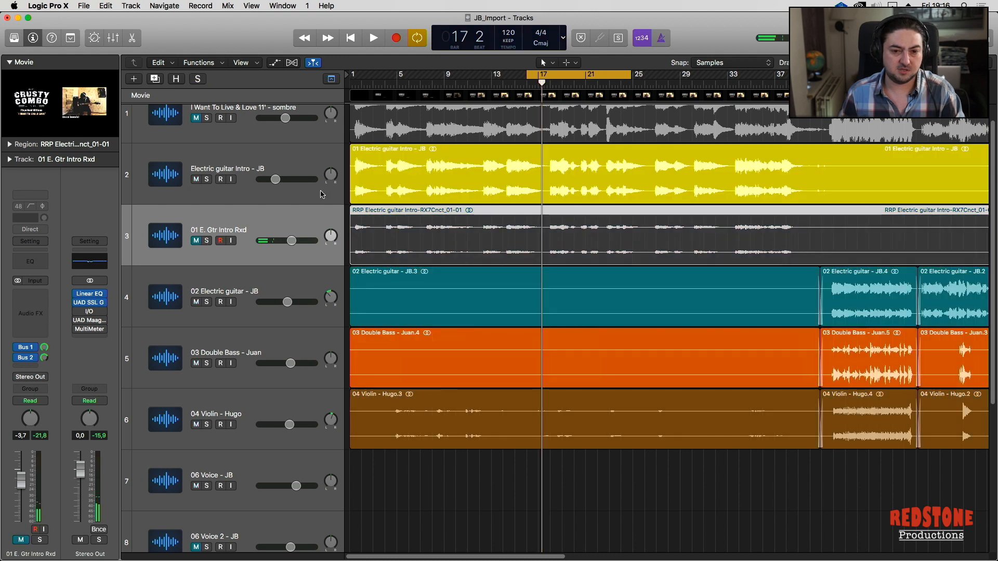
{"action": "left_click", "coordinate": [196, 240]}
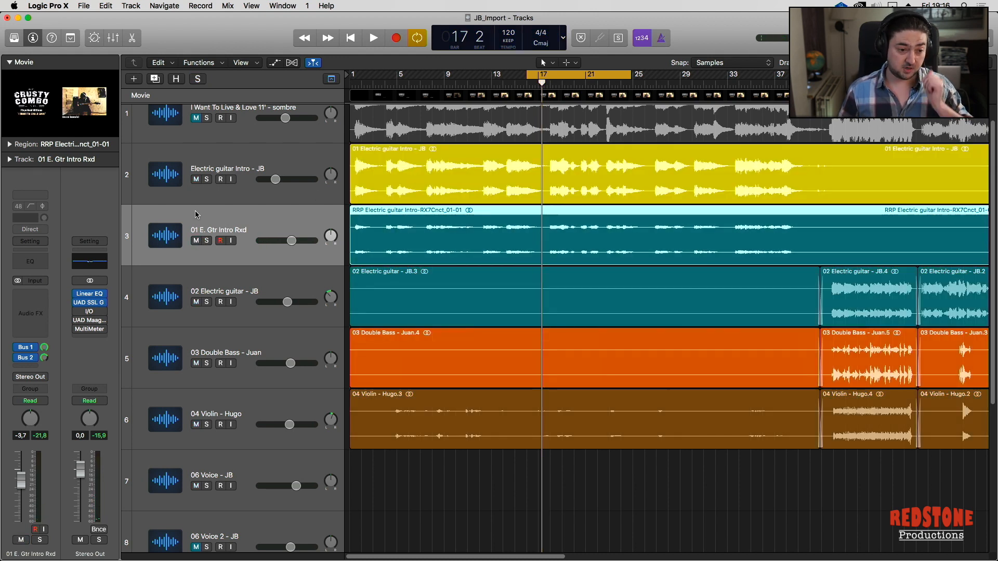
{"action": "left_click", "coordinate": [196, 180]}
{"action": "left_click", "coordinate": [558, 73]}
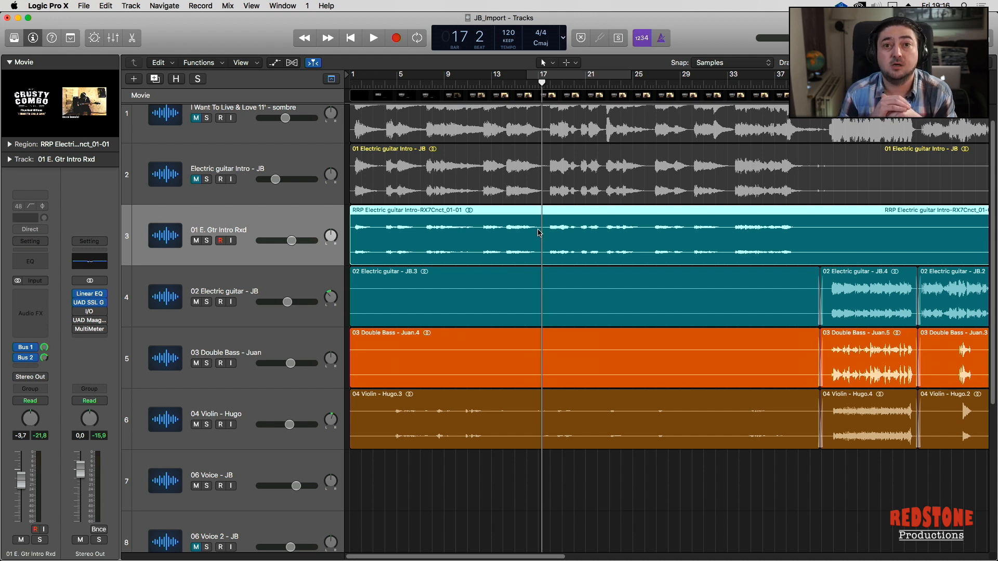
- Solo the 02 Electric guitar track, play it from bar 40 and centre its pan
{"action": "scroll", "coordinate": [539, 232], "scroll_direction": "down", "scroll_amount": 3}
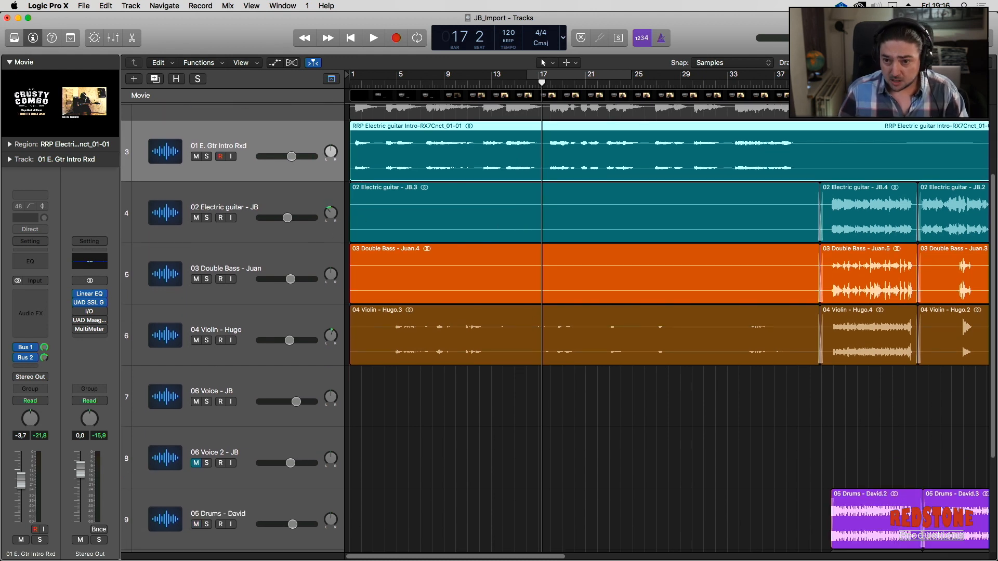
{"action": "left_click", "coordinate": [819, 83]}
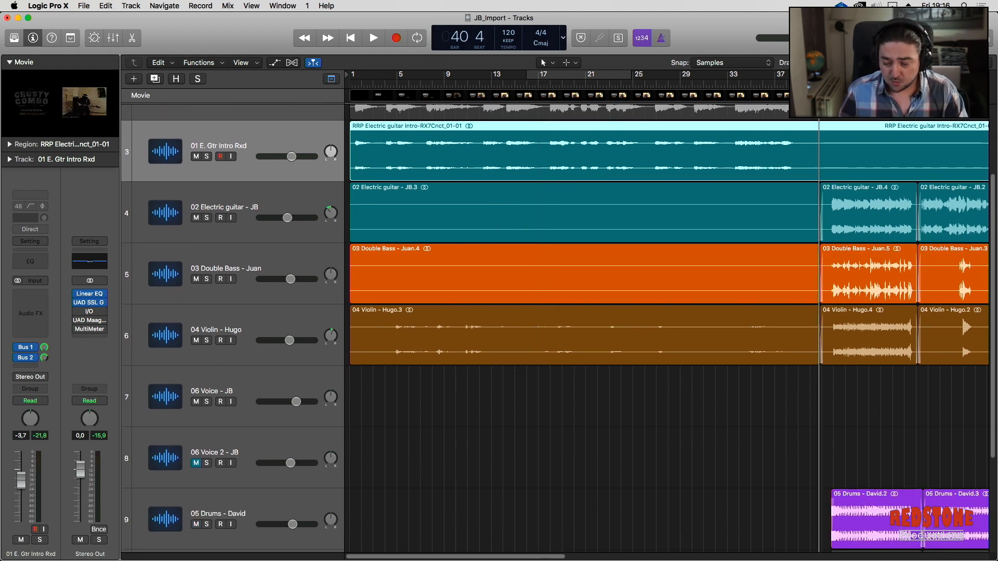
{"action": "left_click", "coordinate": [281, 197]}
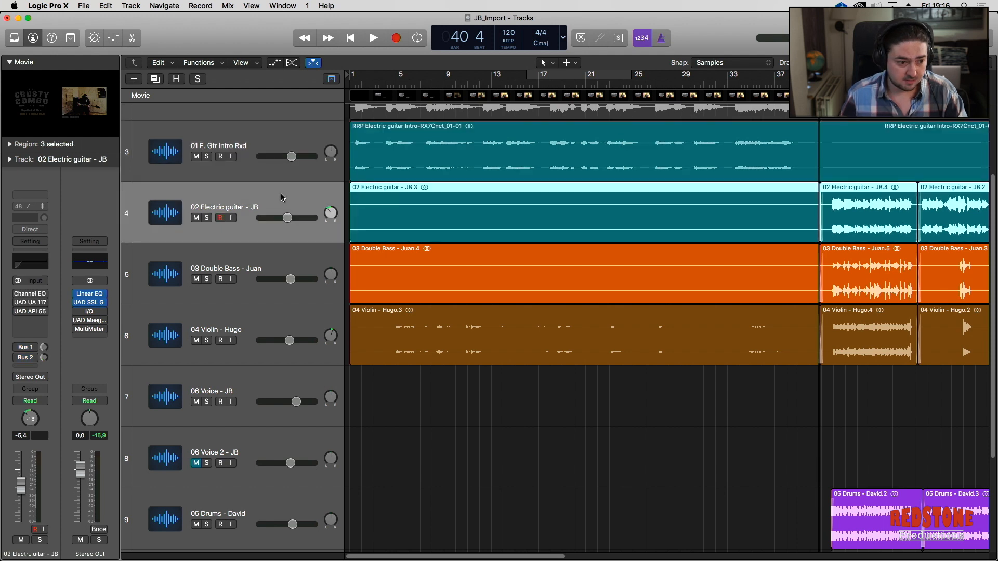
{"action": "left_click", "coordinate": [208, 218]}
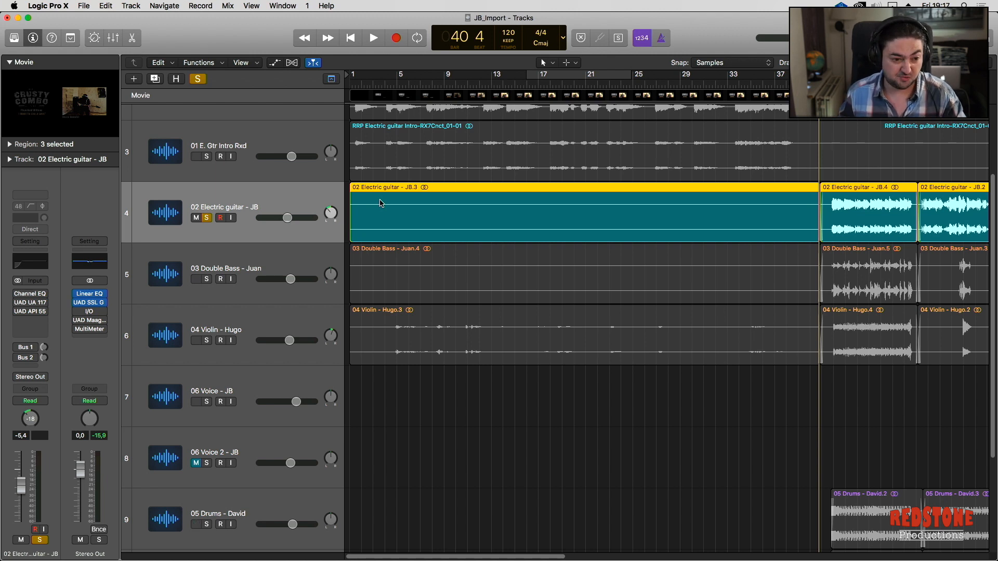
{"action": "key", "text": "space"}
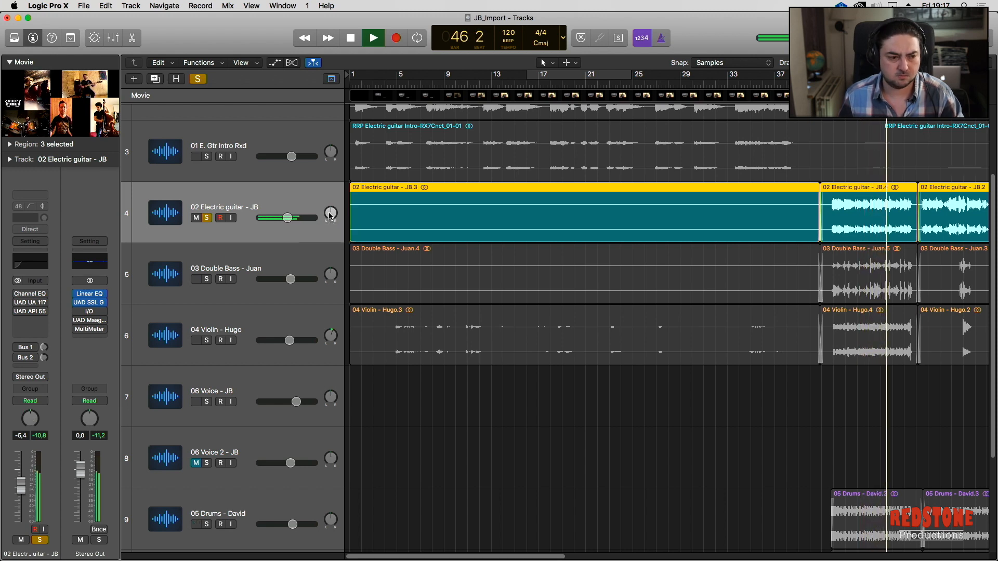
{"action": "key", "text": "space"}
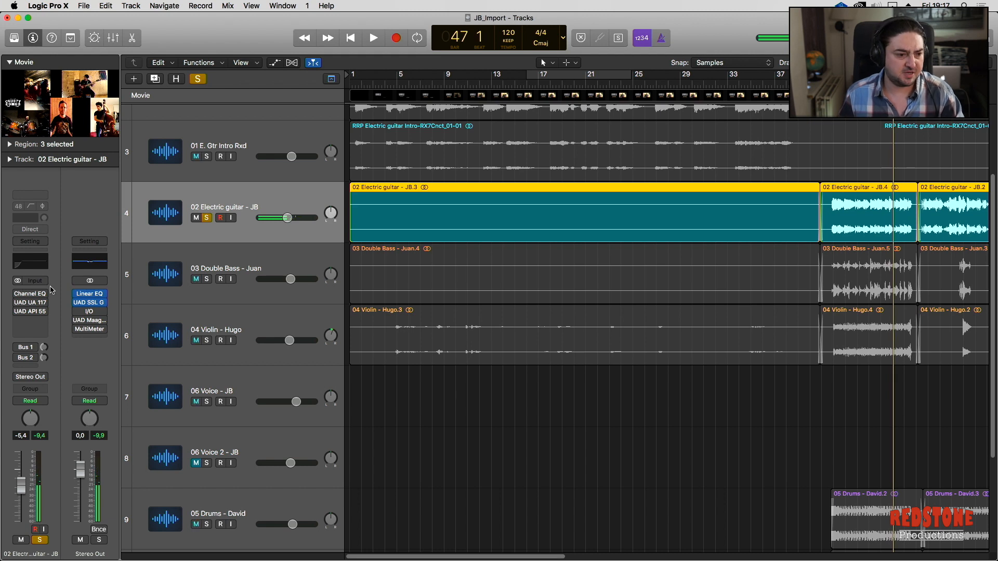
- Enable the Channel EQ on the 02 Electric guitar track, inspect its 75 Hz low cut and close the plug-in
{"action": "left_click", "coordinate": [28, 294]}
{"action": "left_click", "coordinate": [18, 294]}
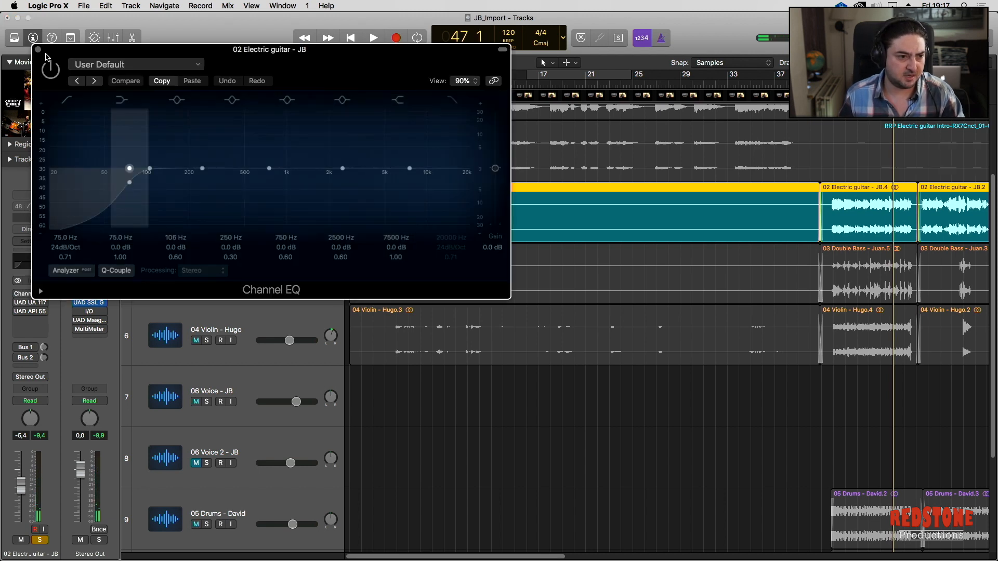
{"action": "left_click", "coordinate": [38, 49]}
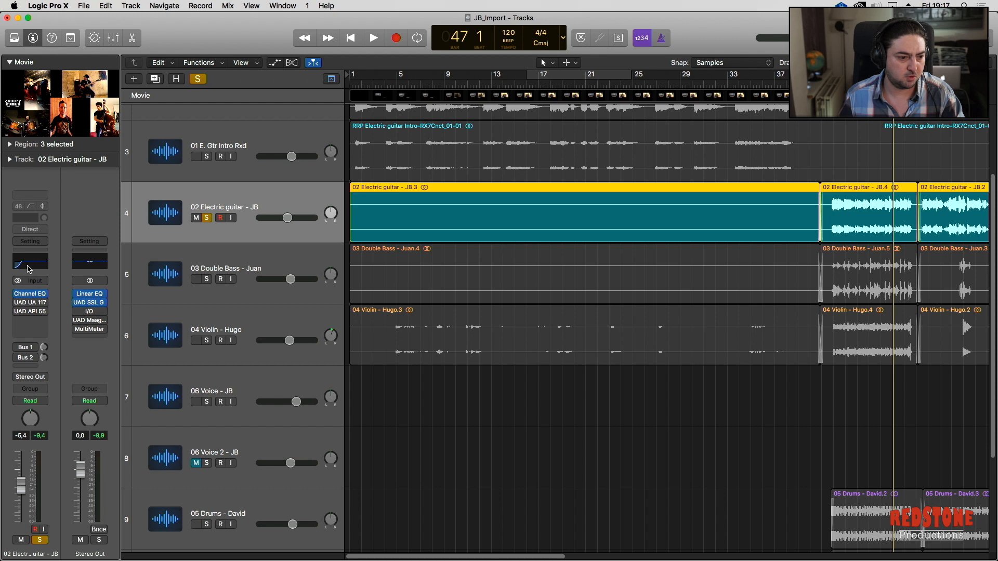
{"action": "left_click", "coordinate": [32, 296]}
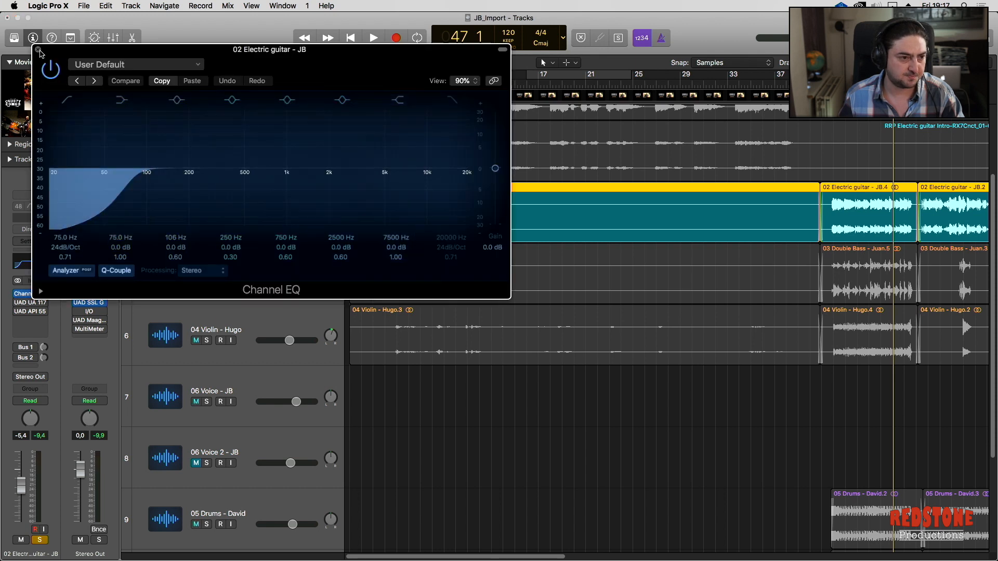
{"action": "left_click", "coordinate": [37, 49]}
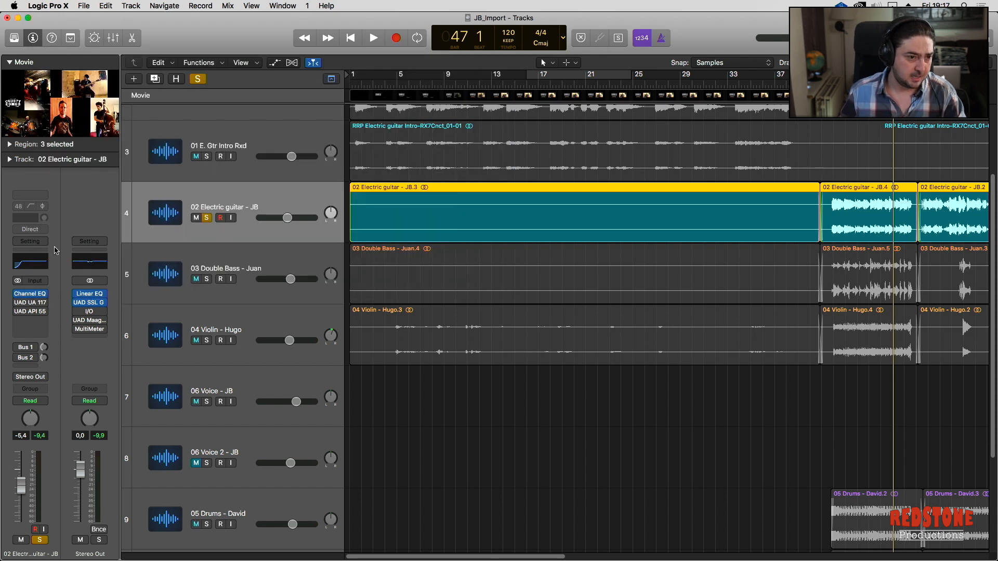
- Enable the UAD UA 1176LN Legacy on the 02 Electric guitar and compare it with bypass over a cycle from about bar 40 to 49
{"action": "left_click", "coordinate": [32, 303]}
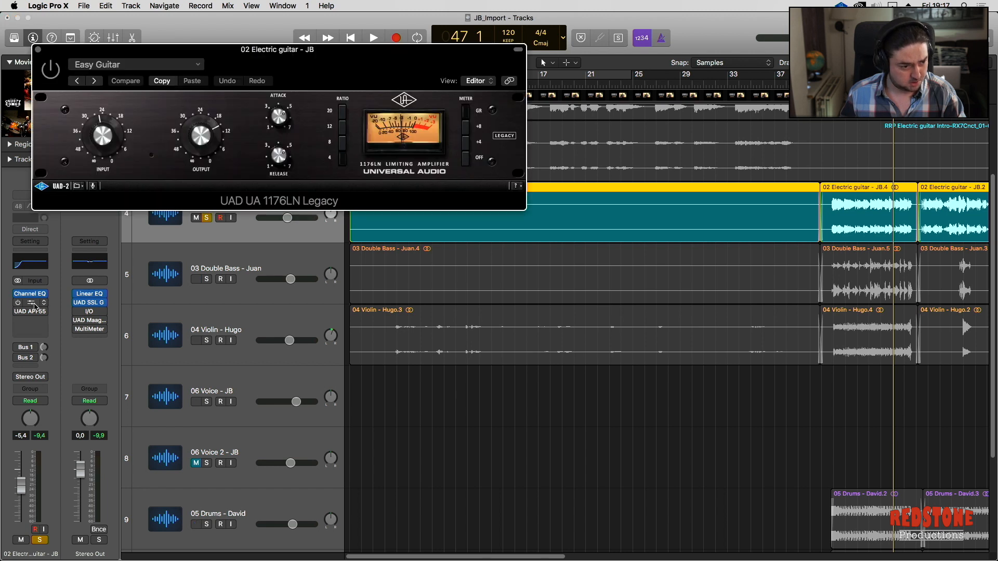
{"action": "left_click", "coordinate": [51, 73]}
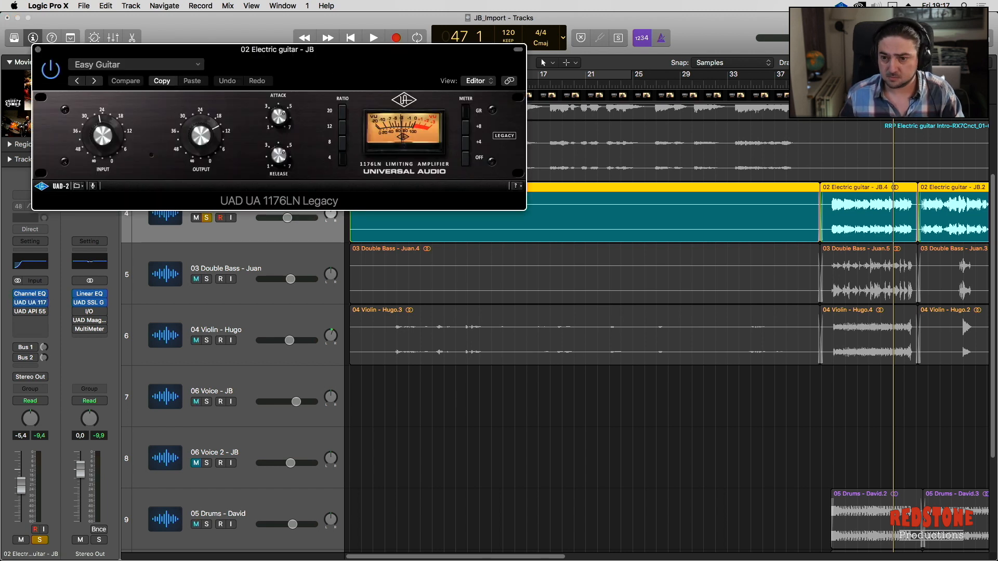
{"action": "left_click_drag", "start_coordinate": [821, 74], "coordinate": [918, 74]}
{"action": "key", "text": "space"}
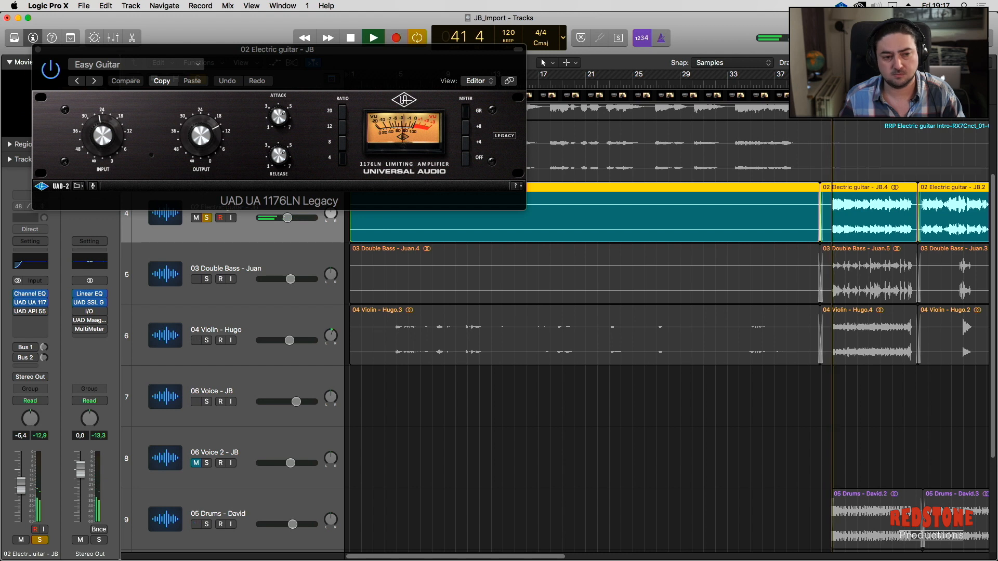
{"action": "left_click", "coordinate": [51, 70]}
{"action": "left_click", "coordinate": [51, 69]}
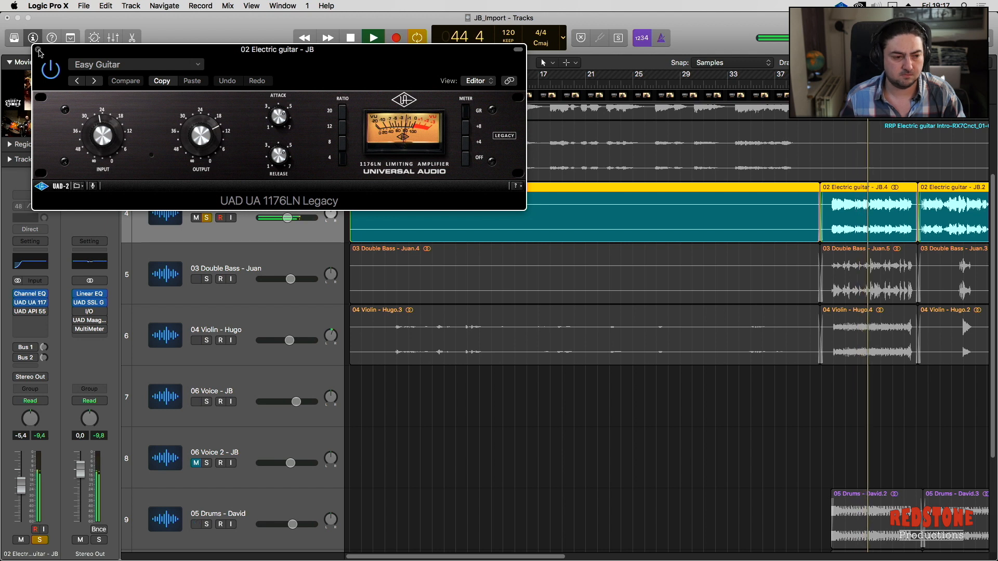
{"action": "left_click", "coordinate": [39, 50]}
{"action": "key", "text": "space"}
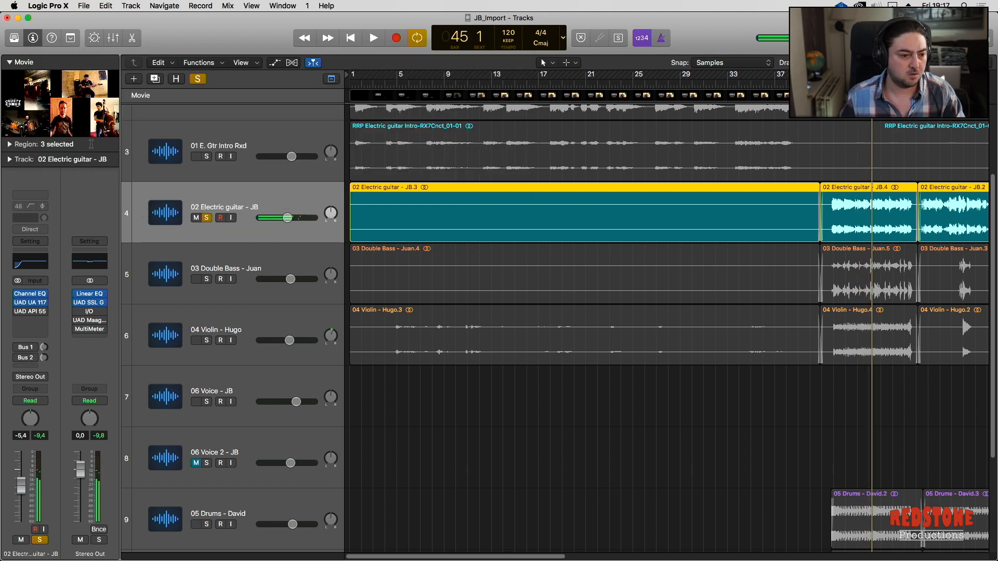
- Enable the UAD API 550A on the 02 Electric guitar and compare it with bypass while the cycle plays
{"action": "left_click", "coordinate": [30, 311]}
{"action": "left_click", "coordinate": [51, 69]}
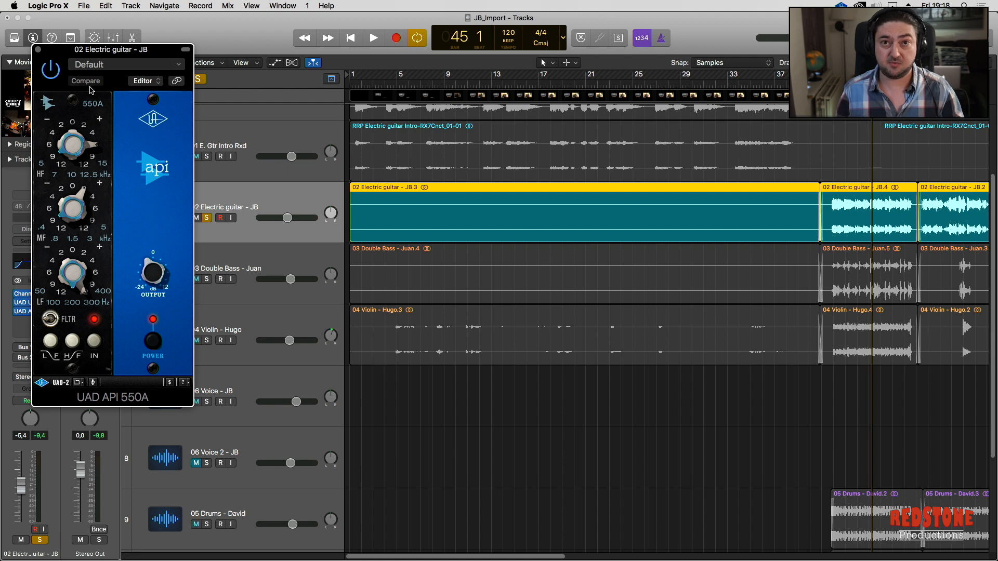
{"action": "key", "text": "space"}
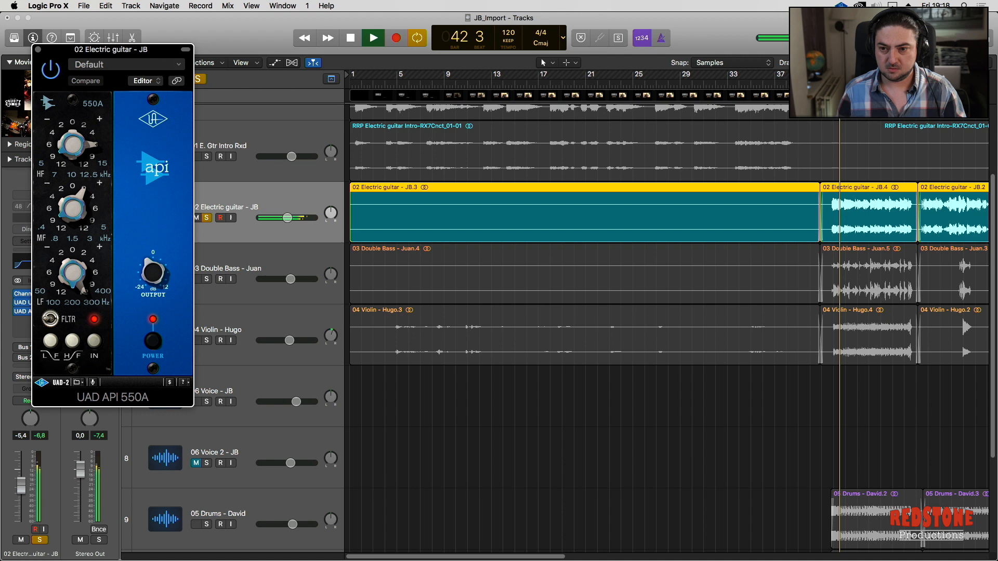
{"action": "left_click_drag", "start_coordinate": [827, 75], "coordinate": [842, 74]}
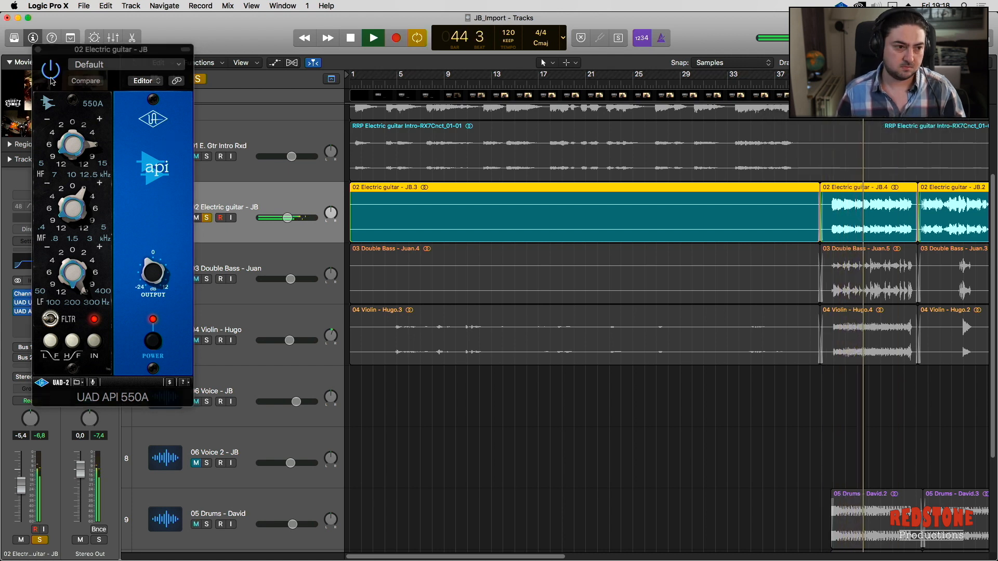
{"action": "left_click", "coordinate": [52, 78]}
{"action": "left_click", "coordinate": [51, 73]}
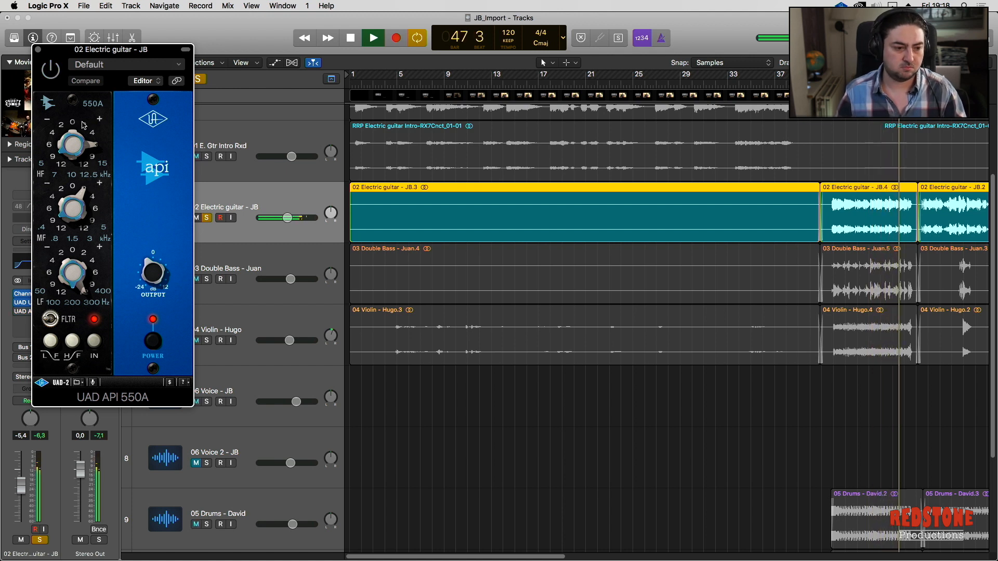
{"action": "left_click", "coordinate": [51, 71]}
{"action": "left_click", "coordinate": [51, 77]}
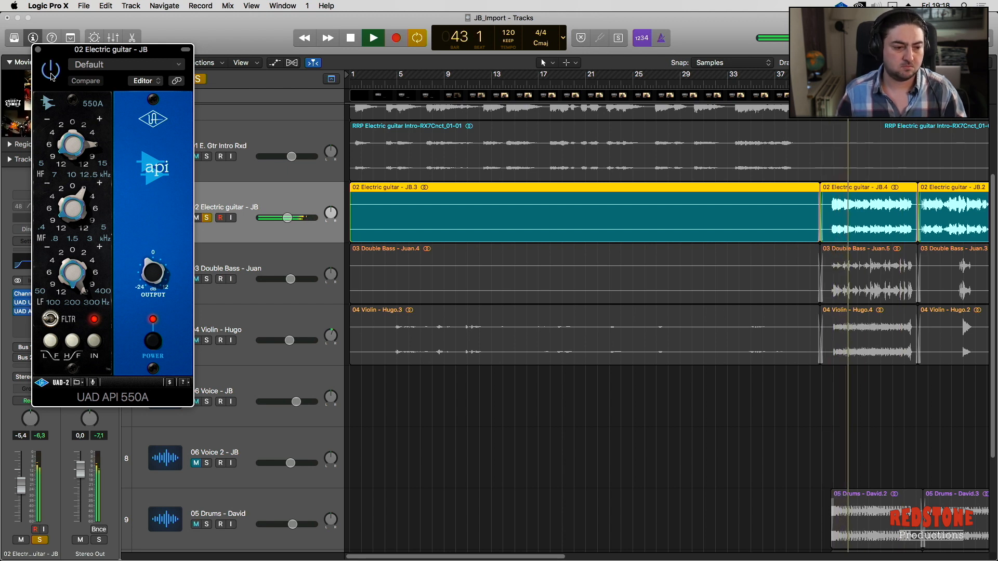
- Compare the API 550A with its EQ section switched out and back in, stop playback and close the plug-in
{"action": "left_click", "coordinate": [95, 343]}
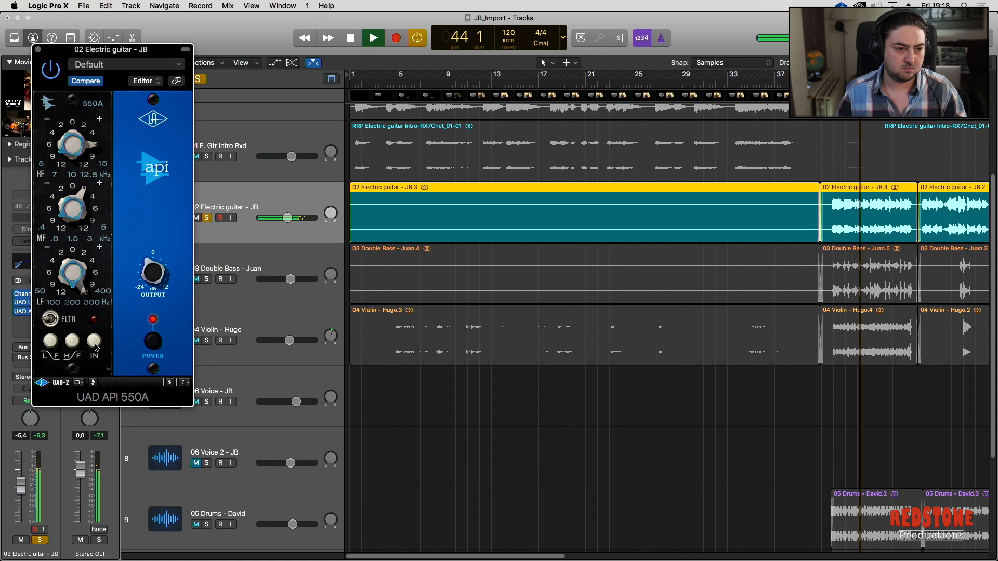
{"action": "left_click", "coordinate": [95, 344]}
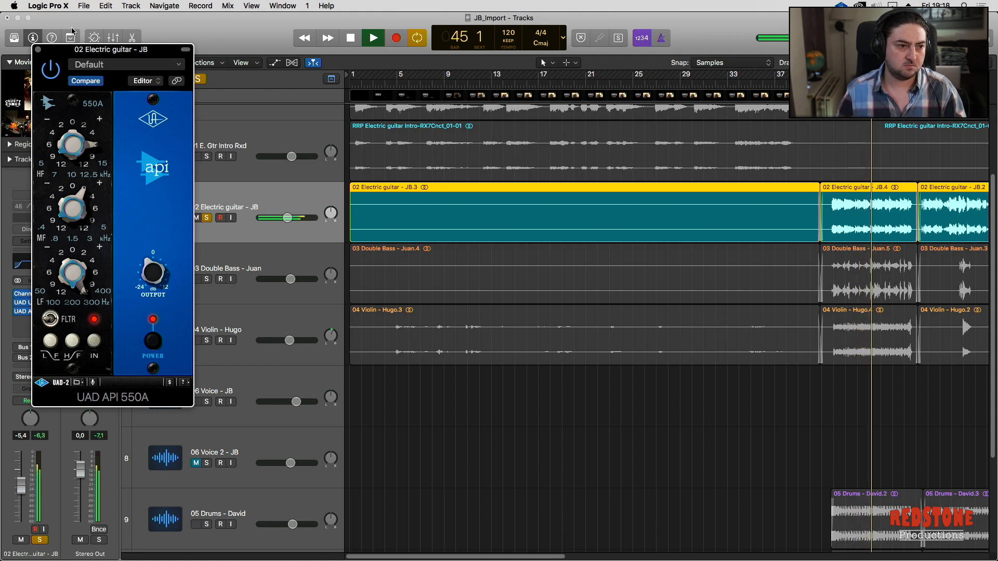
{"action": "key", "text": "space"}
{"action": "left_click", "coordinate": [38, 50]}
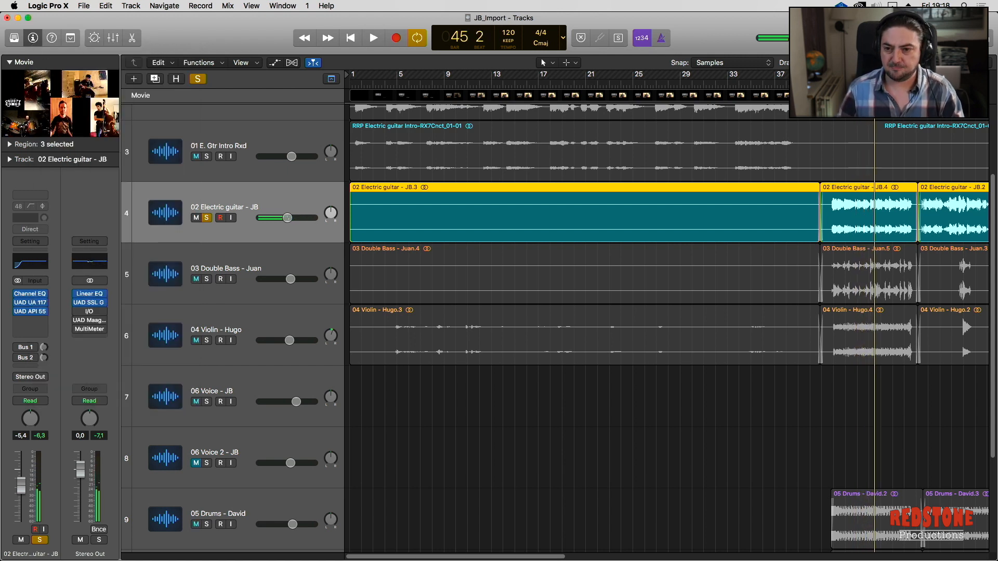
- Pan the 02 Electric guitar track to -16, using the enlarged movie window as a reference for the guitarist's placement
{"action": "left_click_drag", "start_coordinate": [328, 214], "coordinate": [329, 218]}
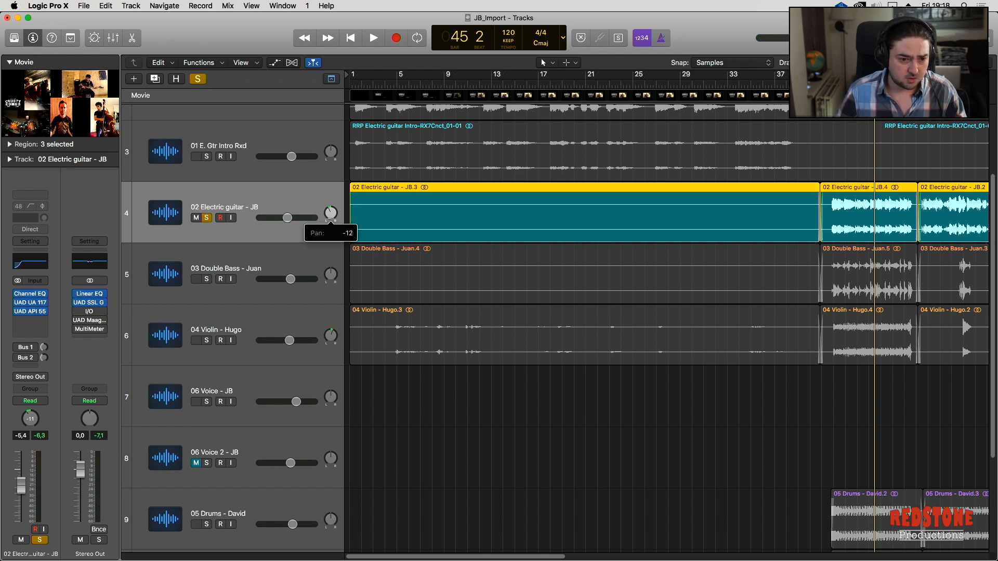
{"action": "double_click", "coordinate": [93, 125]}
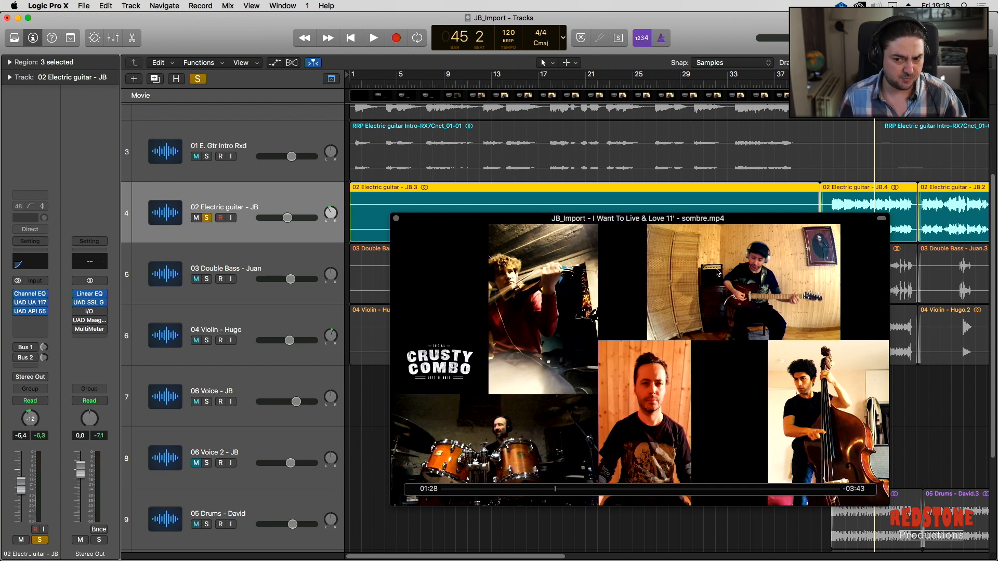
{"action": "left_click_drag", "start_coordinate": [682, 224], "coordinate": [680, 268]}
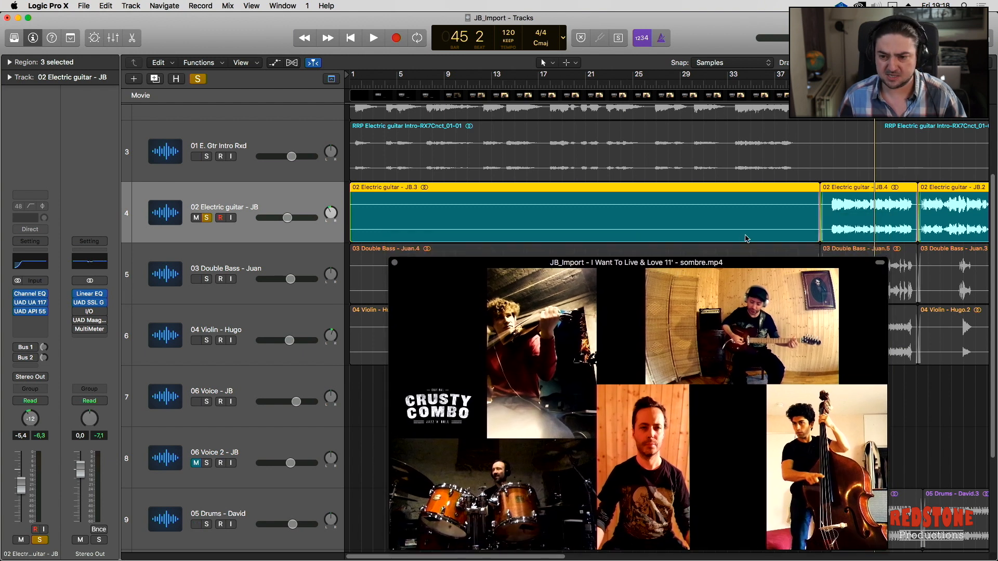
{"action": "key", "text": "z"}
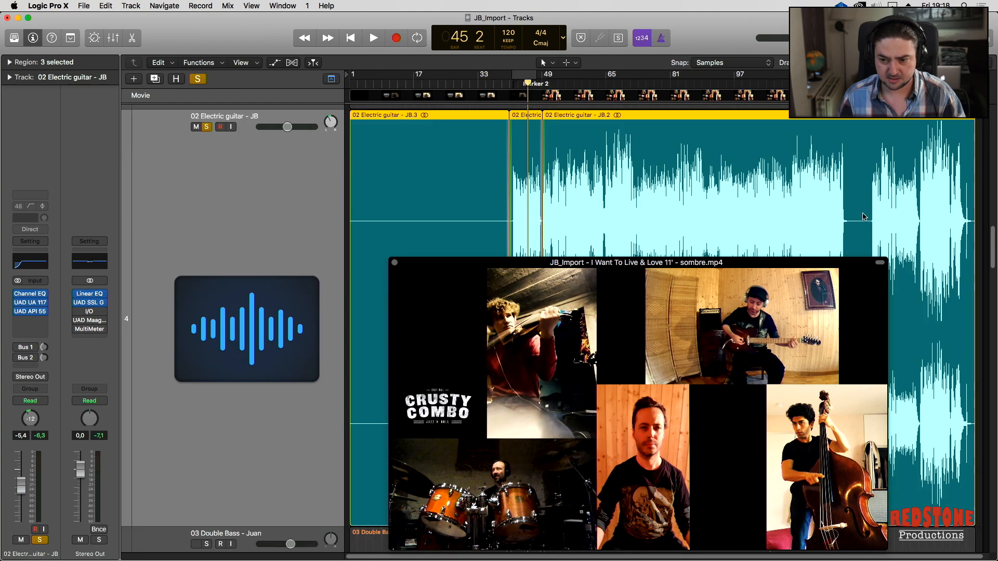
{"action": "left_click_drag", "start_coordinate": [733, 284], "coordinate": [165, 80]}
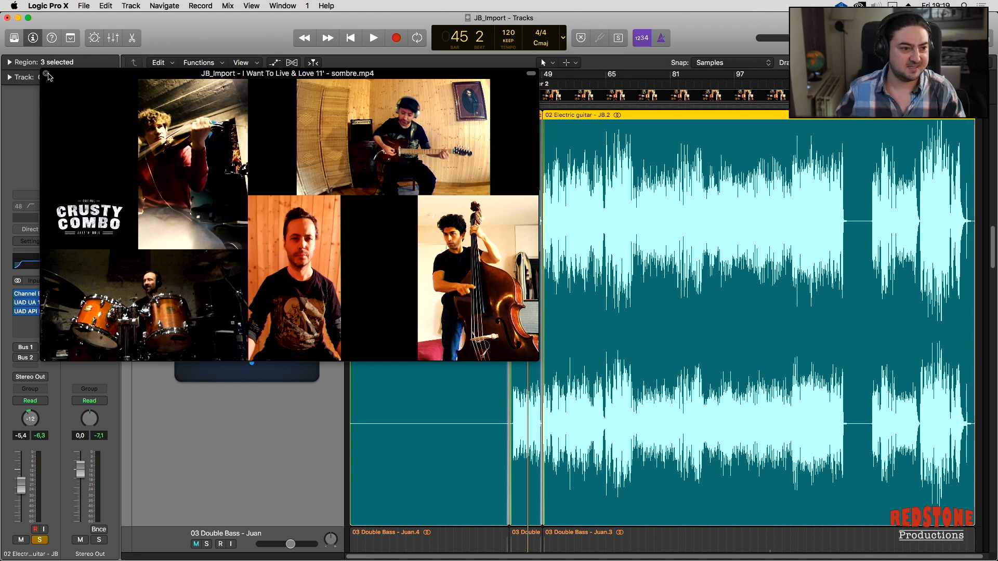
{"action": "left_click", "coordinate": [47, 75]}
{"action": "left_click", "coordinate": [331, 124]}
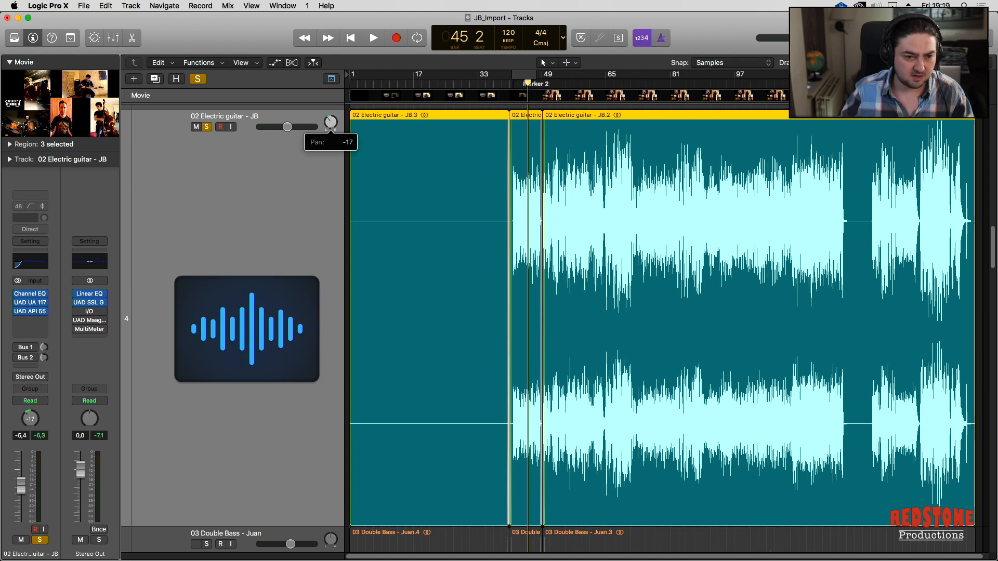
{"action": "left_click_drag", "start_coordinate": [331, 124], "coordinate": [331, 123]}
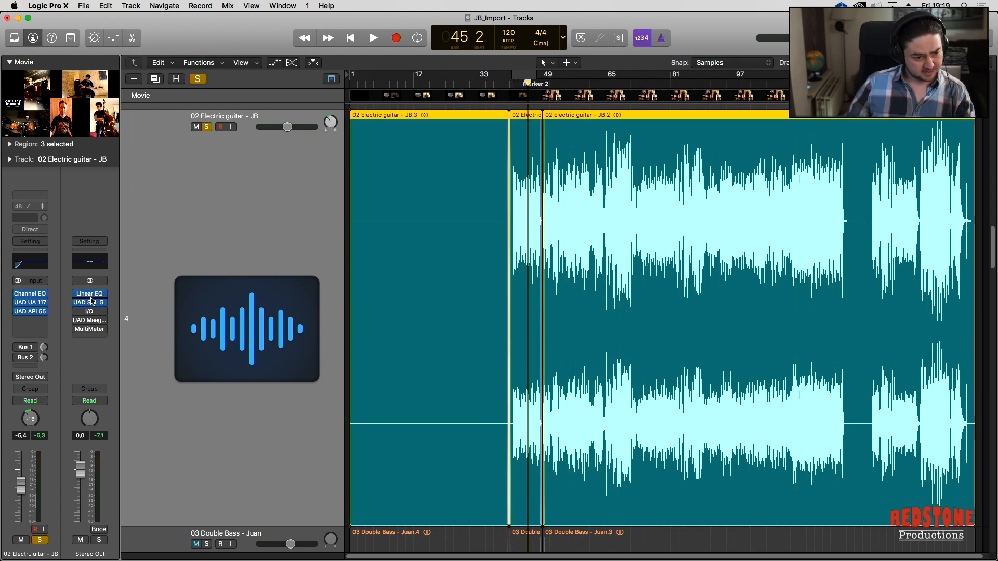
- Open Space Designer on the Room Verb return, enable the 02 Electric guitar's Bus 1 send and start playback
{"action": "left_click", "coordinate": [27, 350]}
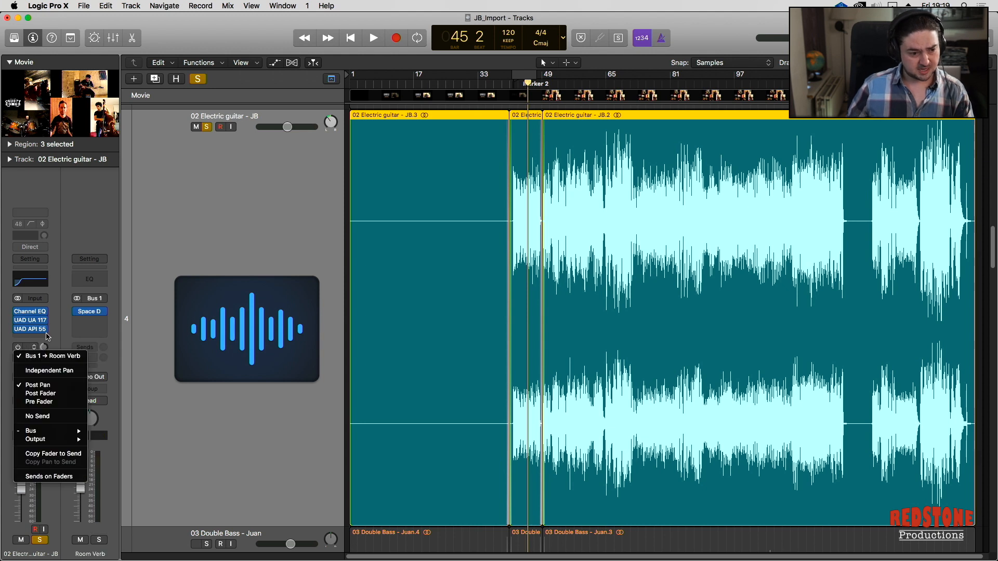
{"action": "left_click", "coordinate": [33, 347]}
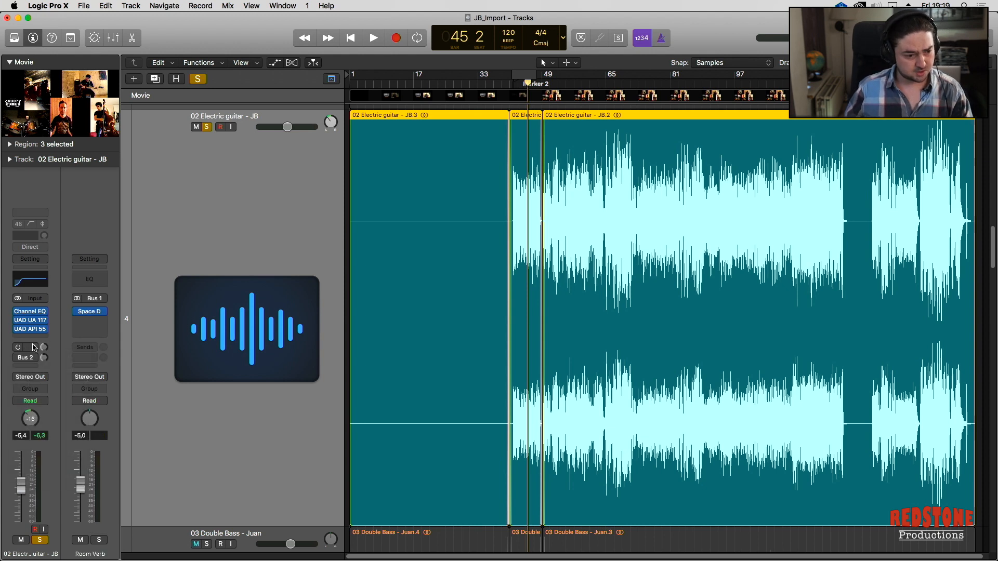
{"action": "left_click", "coordinate": [89, 312]}
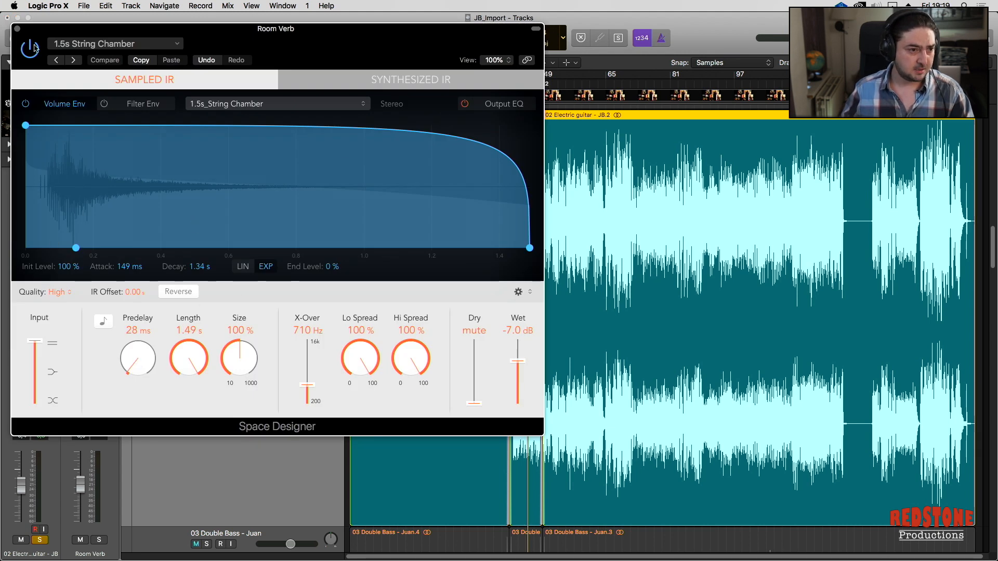
{"action": "left_click_drag", "start_coordinate": [35, 34], "coordinate": [222, 79]}
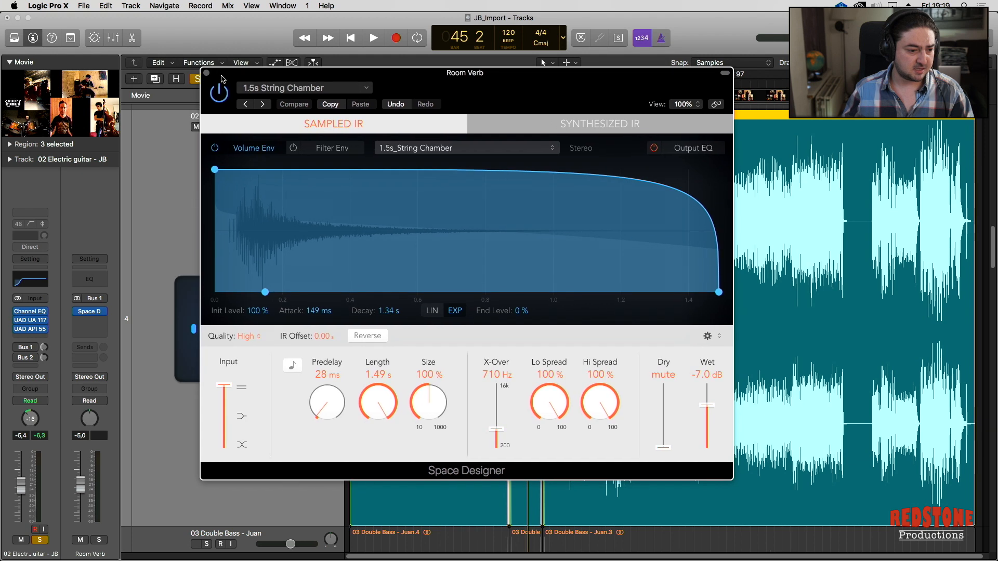
{"action": "left_click", "coordinate": [18, 347]}
{"action": "key", "text": "space"}
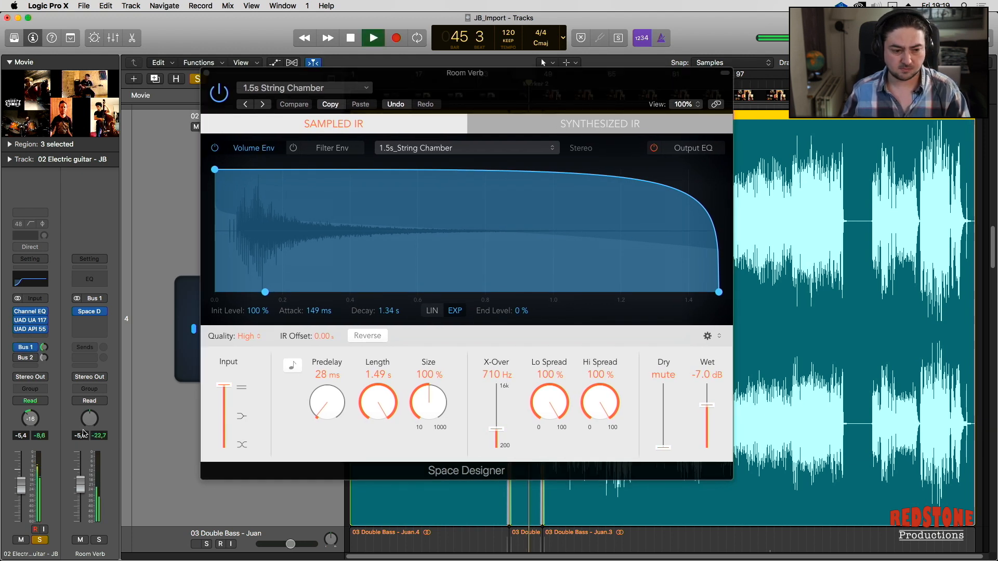
- Audition the Room Verb return by soloing and muting it with the guitar, unsolo the guitar and close Space Designer
{"action": "left_click", "coordinate": [99, 541]}
{"action": "left_click", "coordinate": [40, 540]}
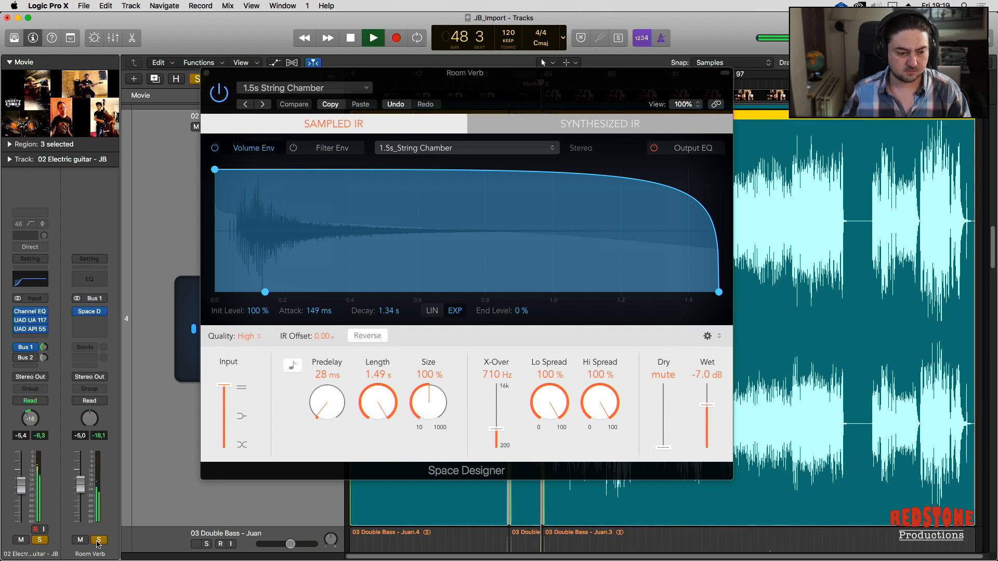
{"action": "key", "text": "space"}
{"action": "left_click", "coordinate": [98, 541]}
{"action": "left_click", "coordinate": [80, 540]}
{"action": "key", "text": "space"}
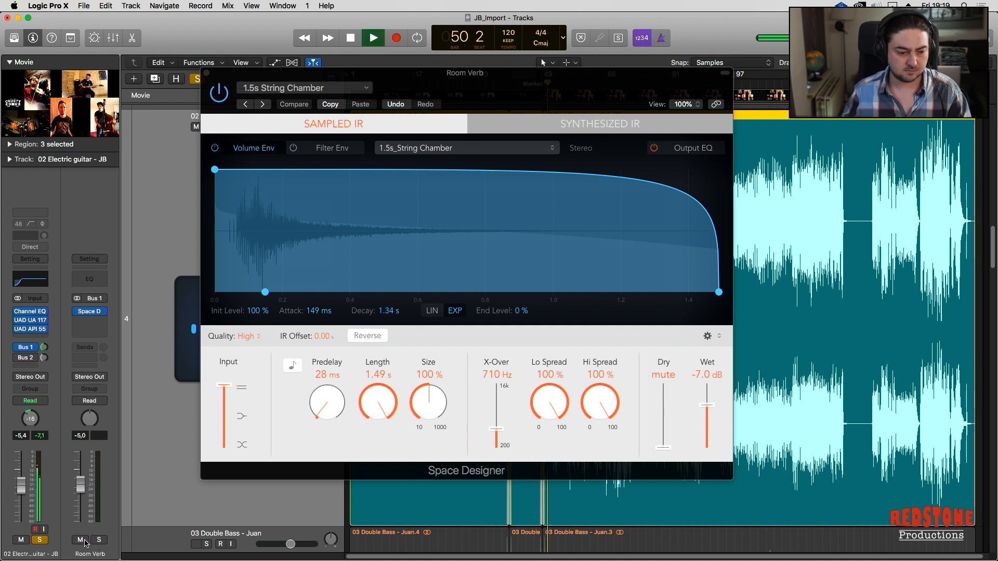
{"action": "key", "text": "space"}
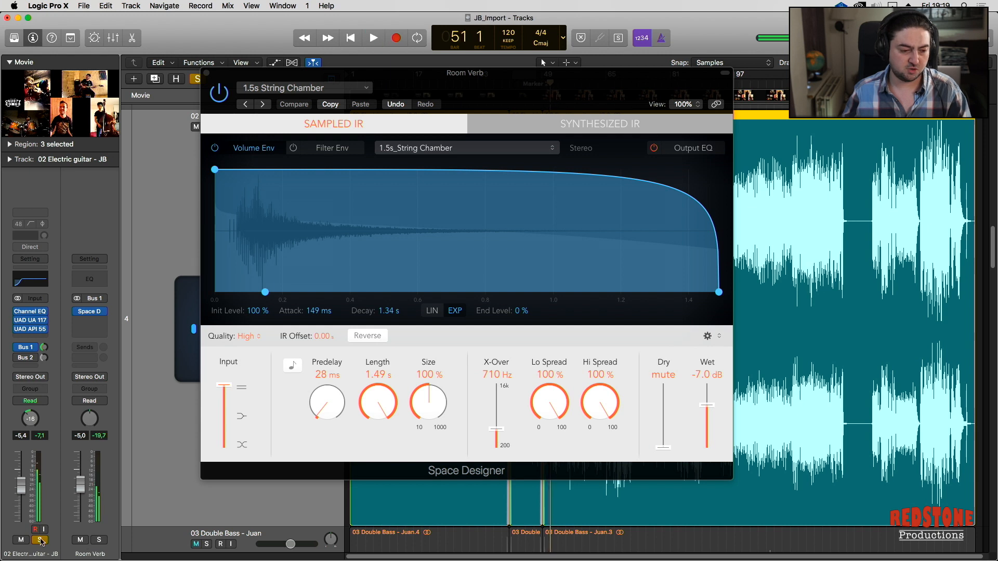
{"action": "left_click", "coordinate": [41, 541]}
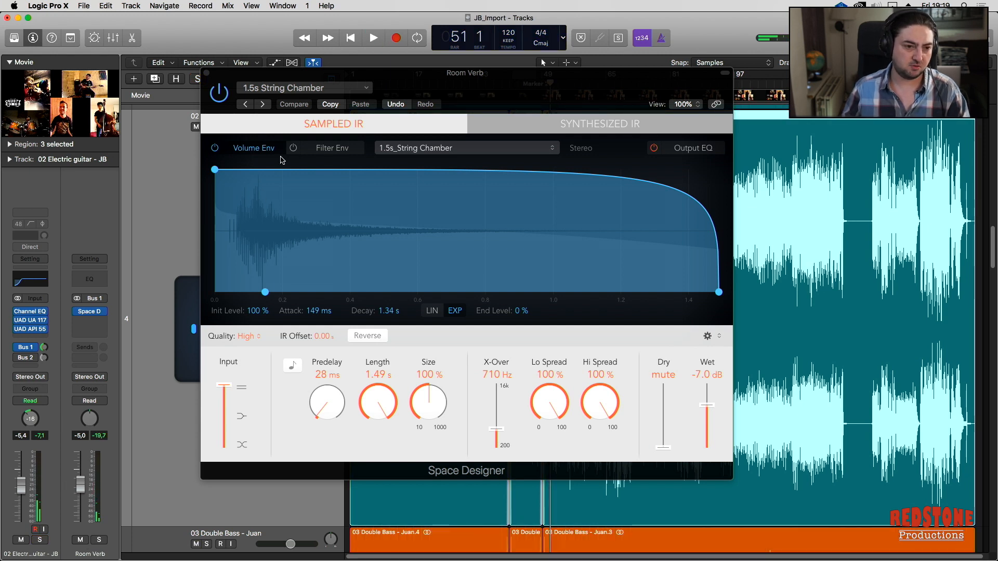
{"action": "left_click", "coordinate": [207, 73]}
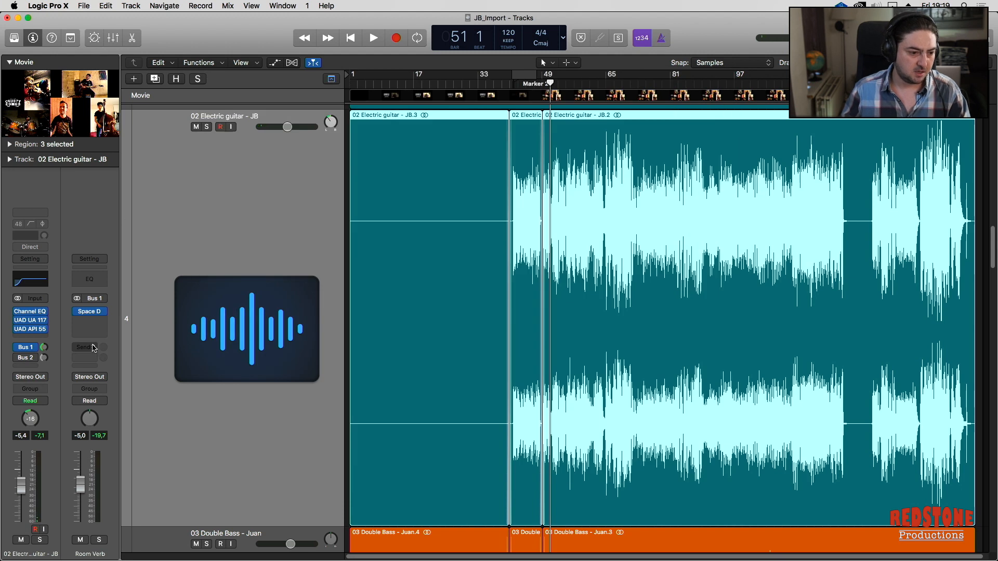
- Enable the 02 Electric guitar's Bus 2 send to the Dly return
{"action": "left_click", "coordinate": [29, 358]}
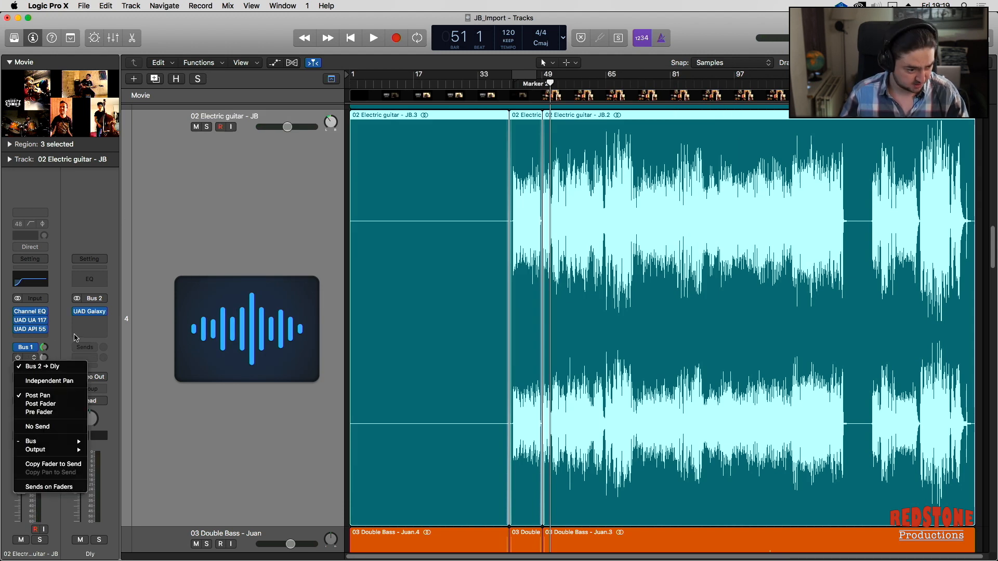
{"action": "left_click", "coordinate": [98, 326]}
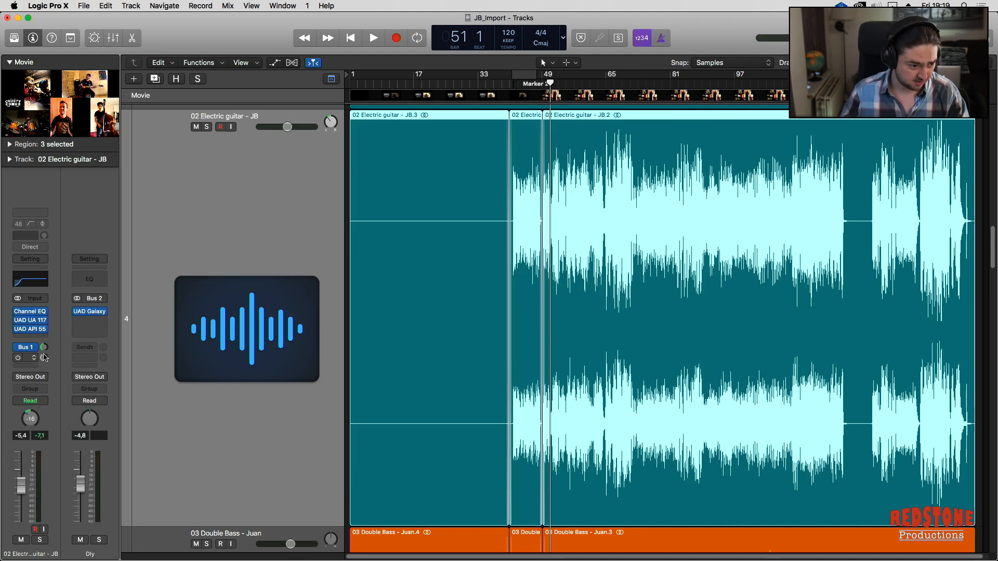
{"action": "left_click", "coordinate": [27, 359]}
{"action": "left_click", "coordinate": [19, 358]}
{"action": "left_click", "coordinate": [27, 361]}
{"action": "left_click", "coordinate": [40, 365]}
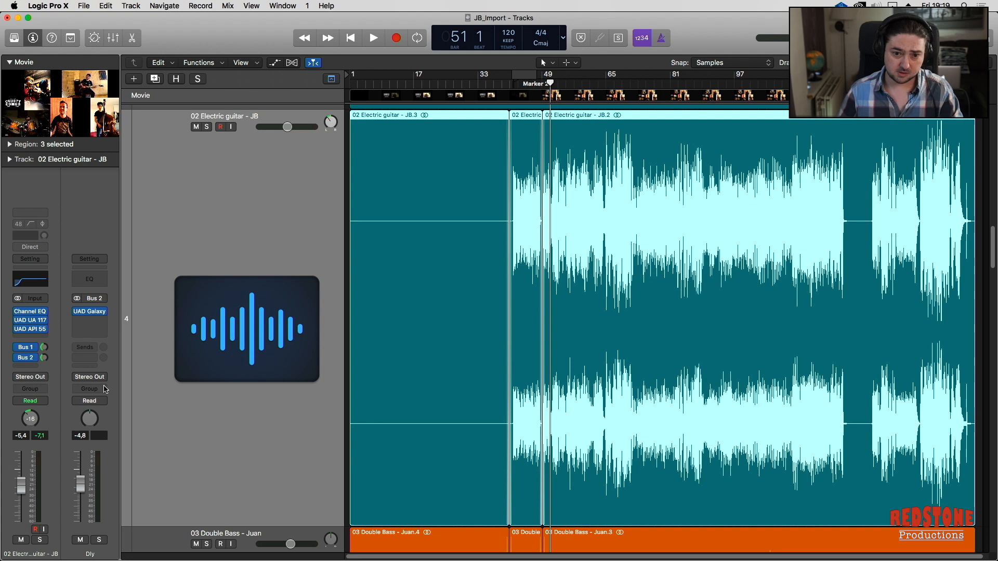
{"action": "key", "text": "c"}
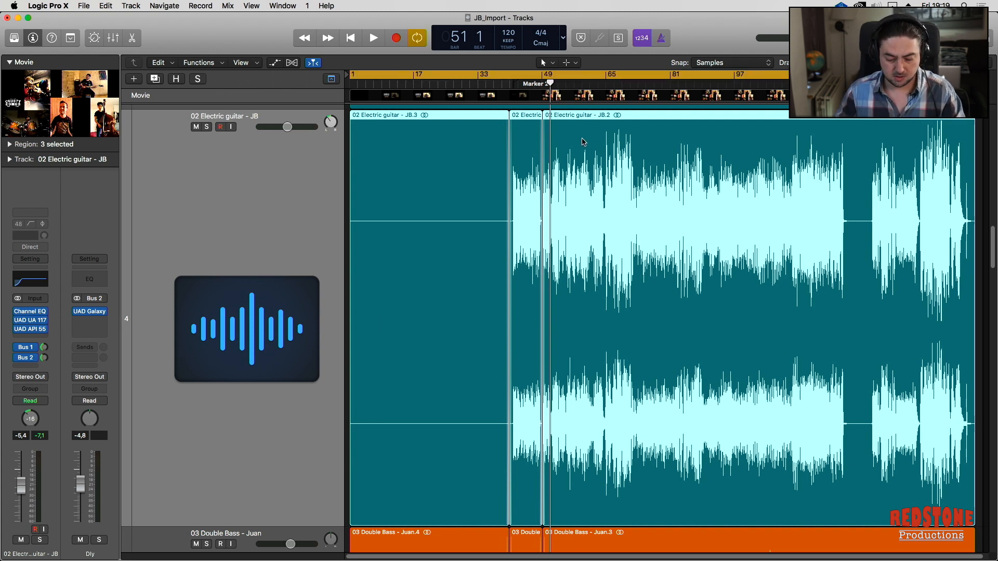
{"action": "key", "text": "c"}
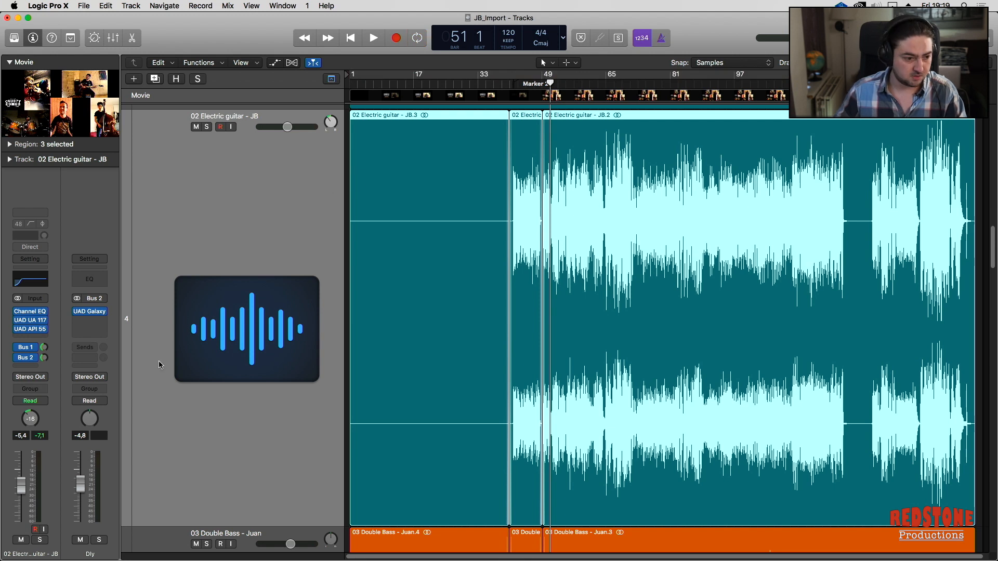
- Open the UAD Galaxy Tape Echo on the Dly return, move its window clear of the channel strips and start playback
{"action": "left_click", "coordinate": [33, 358]}
{"action": "left_click", "coordinate": [90, 312]}
{"action": "left_click", "coordinate": [90, 312]}
{"action": "left_click_drag", "start_coordinate": [190, 41], "coordinate": [290, 74]}
{"action": "left_click", "coordinate": [562, 85]}
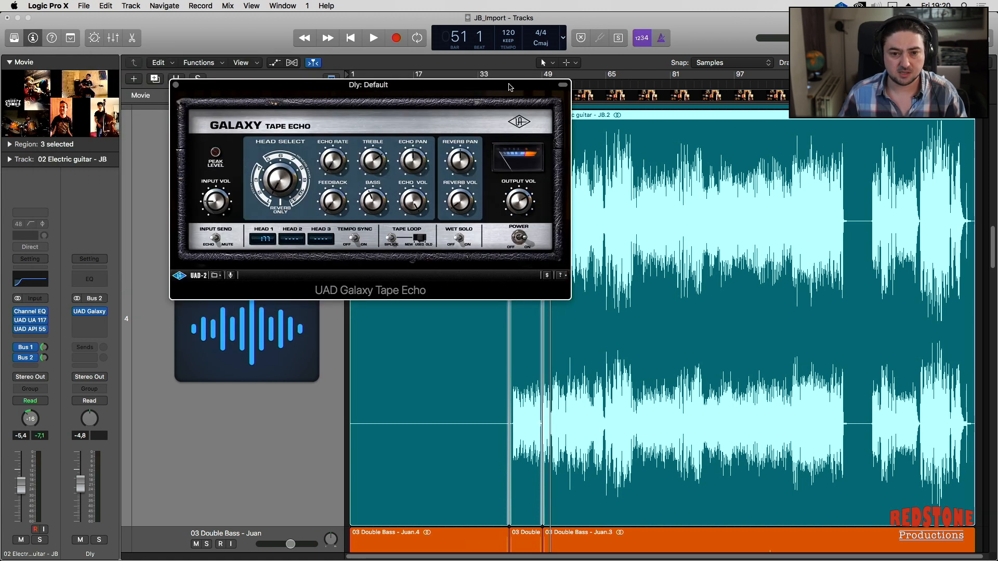
{"action": "left_click_drag", "start_coordinate": [510, 87], "coordinate": [599, 95]}
{"action": "key", "text": "space"}
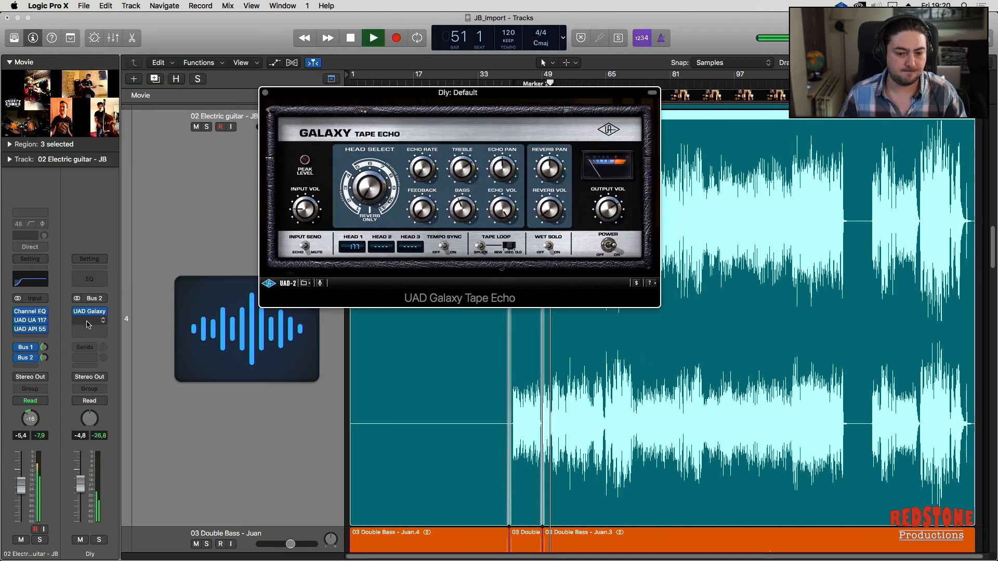
- Solo and unsolo the Dly return during playback, then solo the 02 Electric guitar track with its delay send on
{"action": "left_click", "coordinate": [101, 539]}
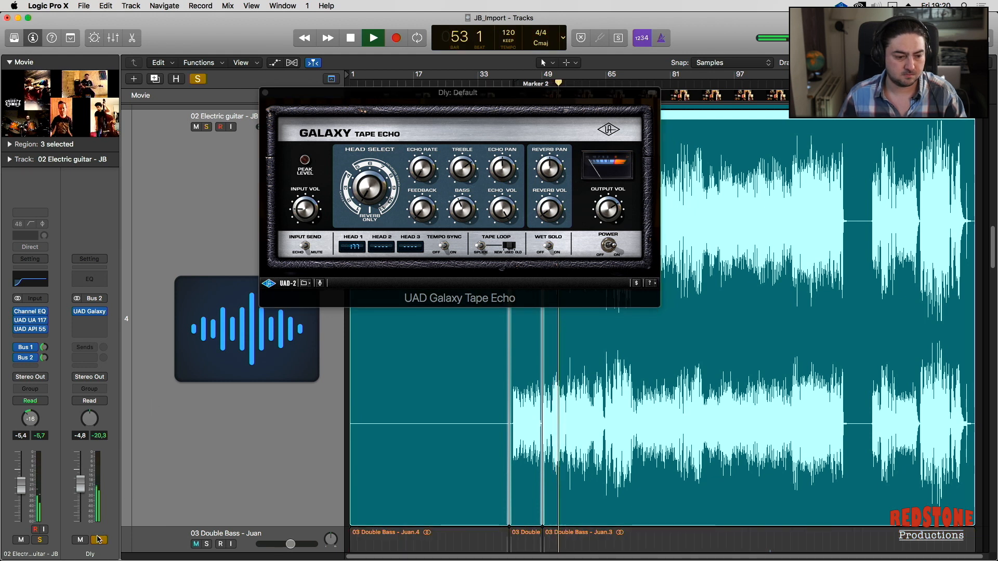
{"action": "left_click", "coordinate": [99, 539]}
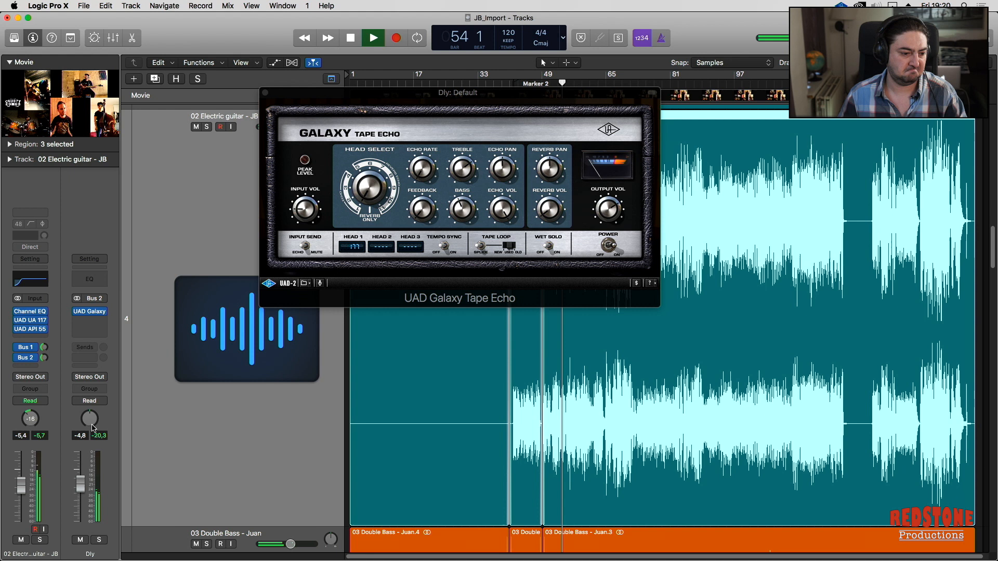
{"action": "left_click", "coordinate": [18, 358]}
{"action": "key", "text": "s"}
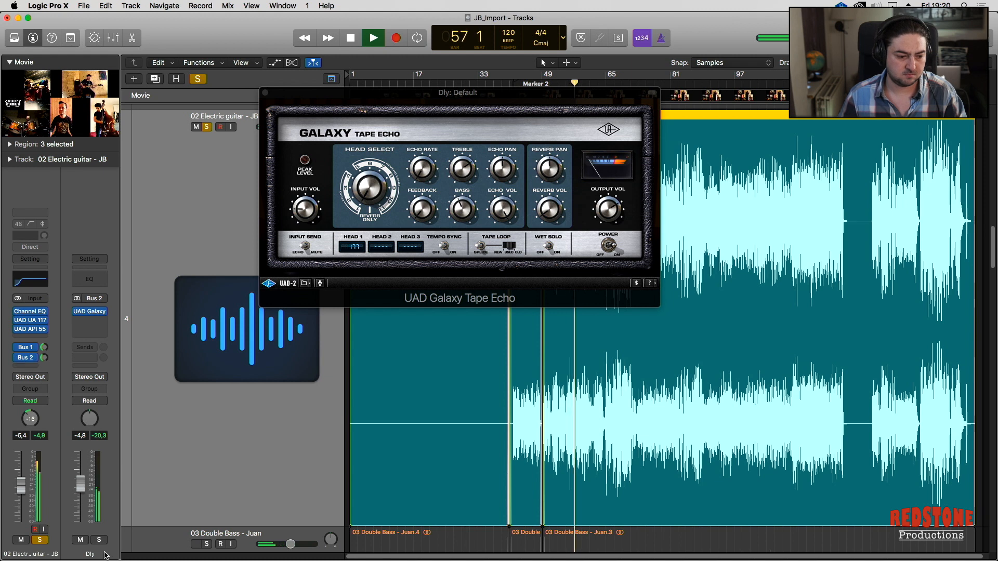
- Compare the guitar with the Dly return muted and unmuted, stop playback, unsolo the guitar and close the Galaxy Tape Echo
{"action": "left_click", "coordinate": [78, 542]}
{"action": "left_click", "coordinate": [80, 541]}
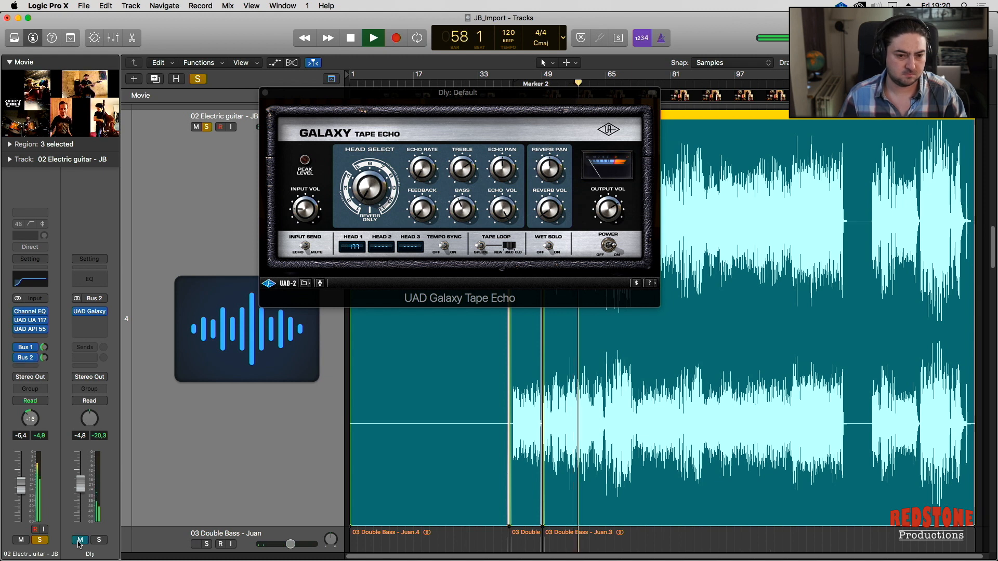
{"action": "key", "text": "space"}
{"action": "key", "text": "s"}
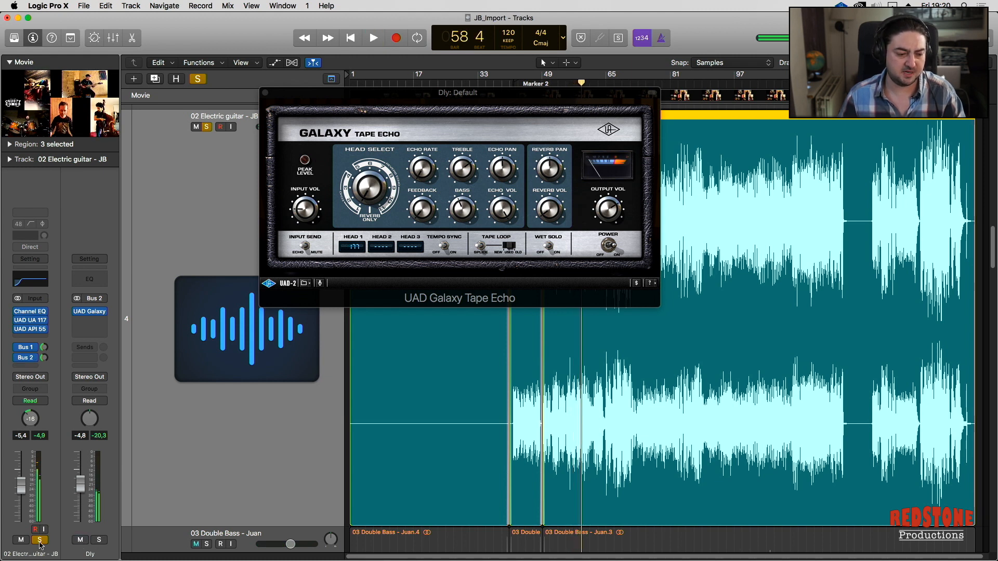
{"action": "left_click", "coordinate": [265, 93]}
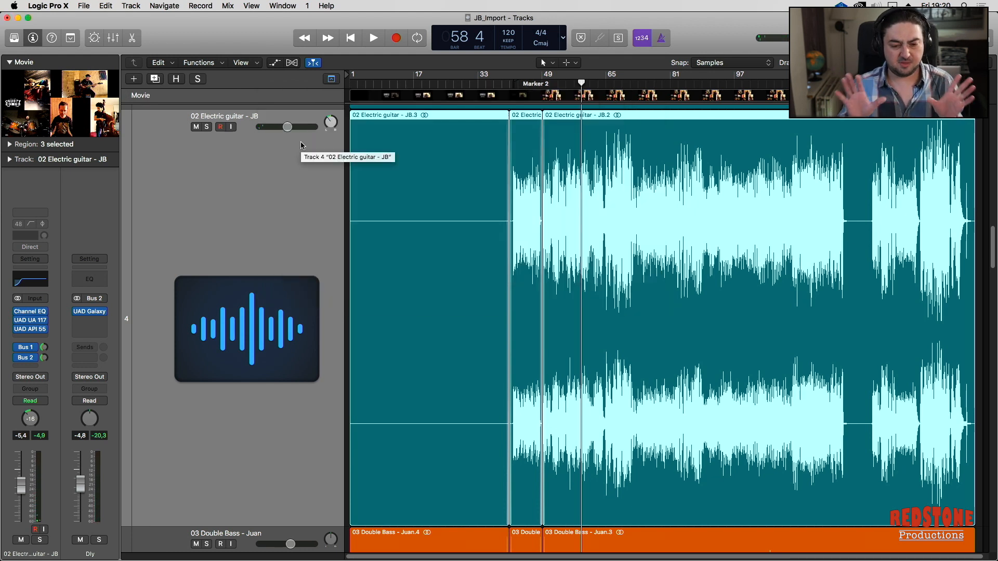
- Select the 03 Double Bass track below the electric guitar
{"action": "key", "text": "super+Up"}
{"action": "key", "text": "super+Up"}
{"action": "key", "text": "super+Up"}
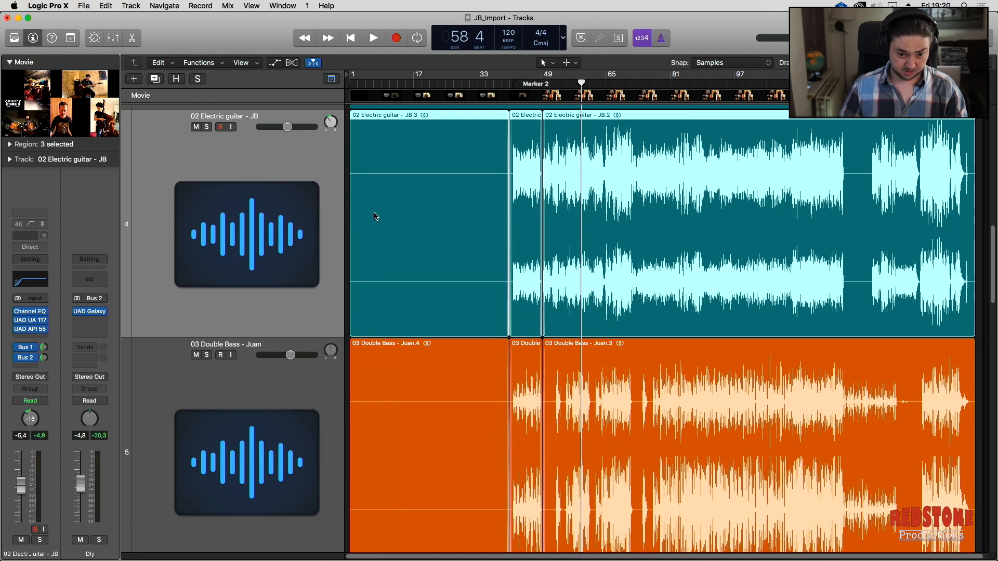
{"action": "key", "text": "super+Up"}
{"action": "key", "text": "super+Up"}
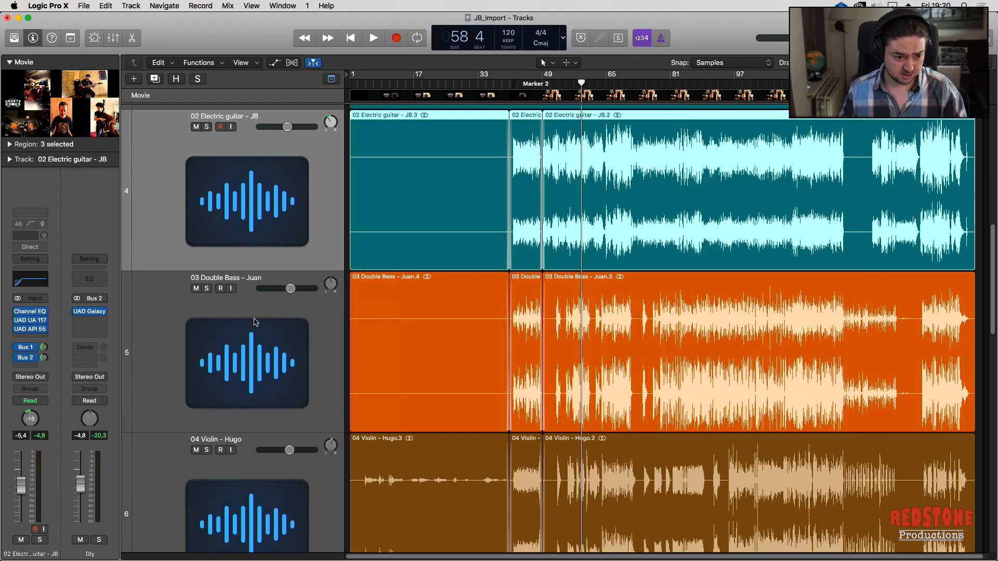
{"action": "left_click", "coordinate": [256, 326]}
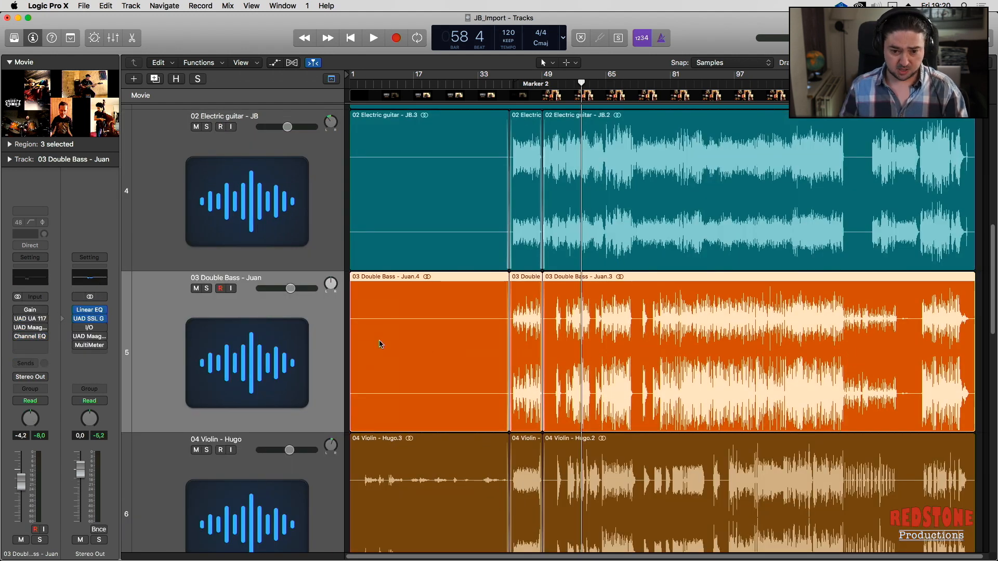
- Select the double bass region that starts at bar 49 and set the cycle range to its length
{"action": "key", "text": "super+Right"}
{"action": "key", "text": "super+Right"}
{"action": "key", "text": "super+Right"}
{"action": "key", "text": "super+Right"}
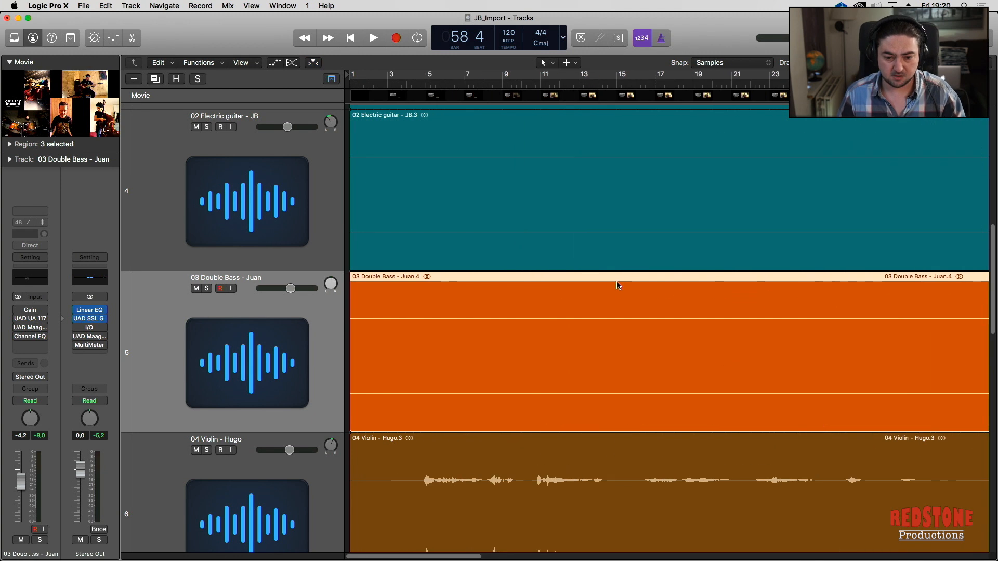
{"action": "key", "text": "super+Left"}
{"action": "key", "text": "super+Left"}
{"action": "key", "text": "super+Left"}
{"action": "key", "text": "super+Left"}
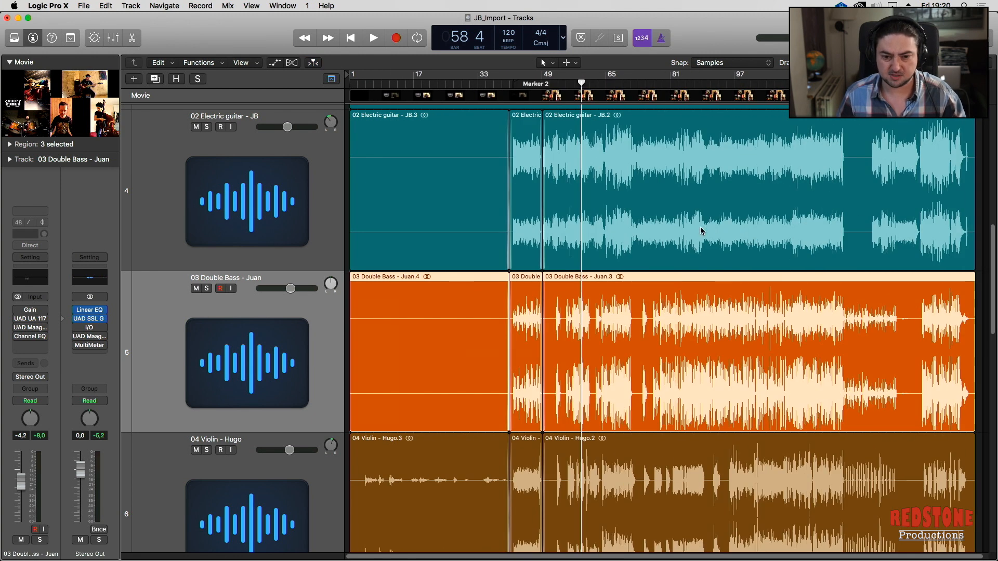
{"action": "left_click", "coordinate": [676, 252]}
{"action": "left_click", "coordinate": [643, 332]}
{"action": "key", "text": "super+u"}
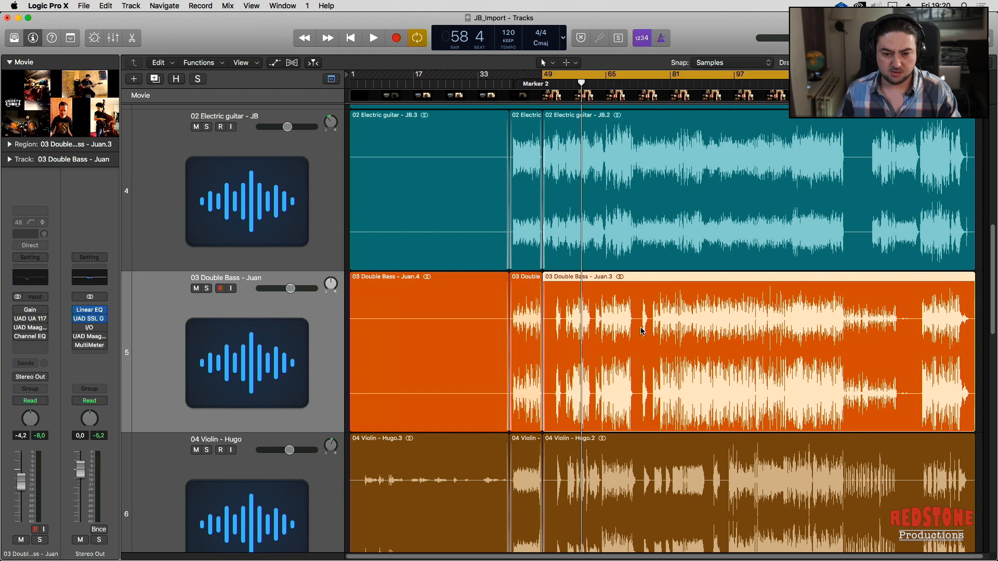
- Play the soloed 03 Double Bass track without its plug-ins, moving the cycle start to bar 57, and stop playback
{"action": "key", "text": "space"}
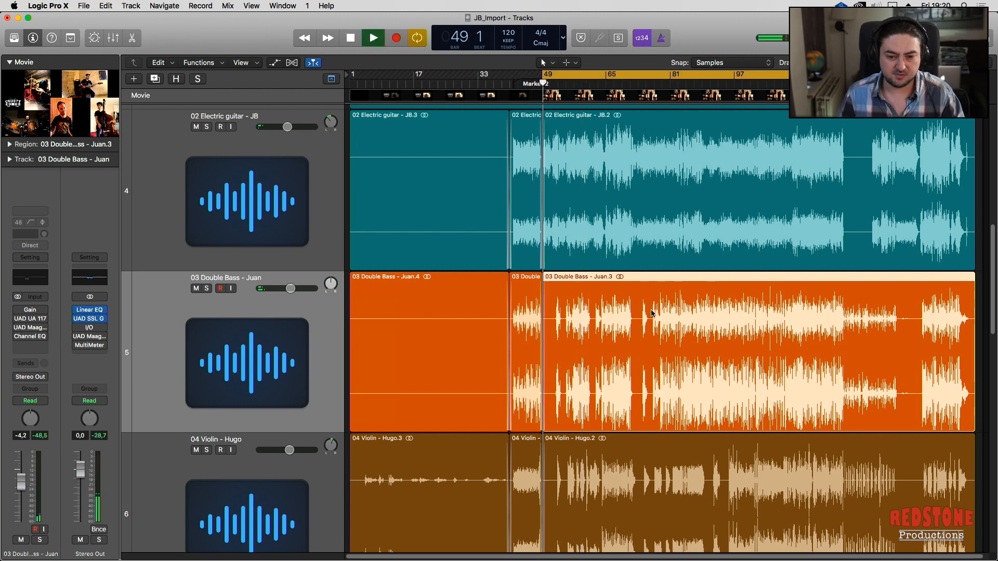
{"action": "key", "text": "super+Right"}
{"action": "key", "text": "super+Right"}
{"action": "key", "text": "super+Right"}
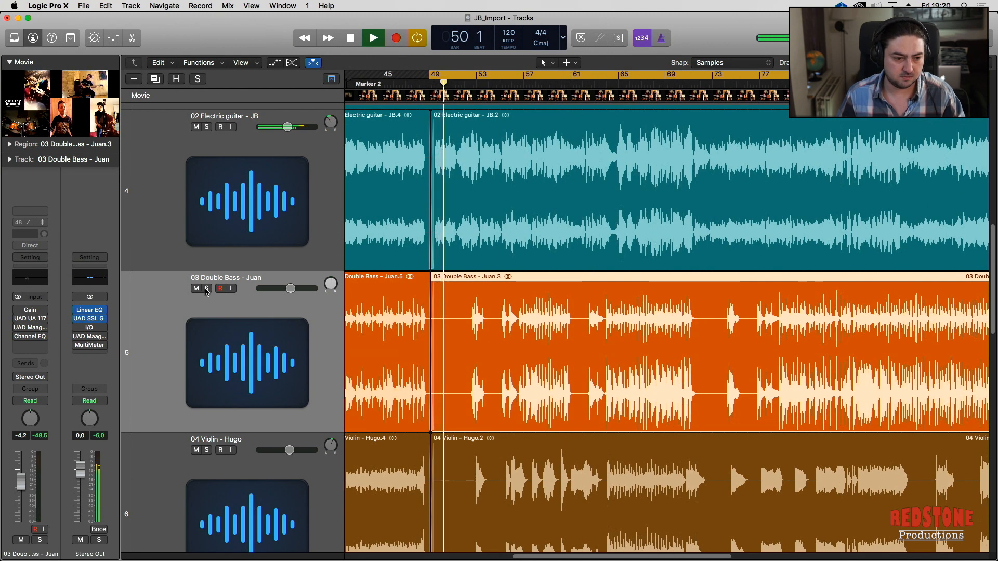
{"action": "key", "text": "s"}
{"action": "left_click_drag", "start_coordinate": [624, 85], "coordinate": [719, 85]}
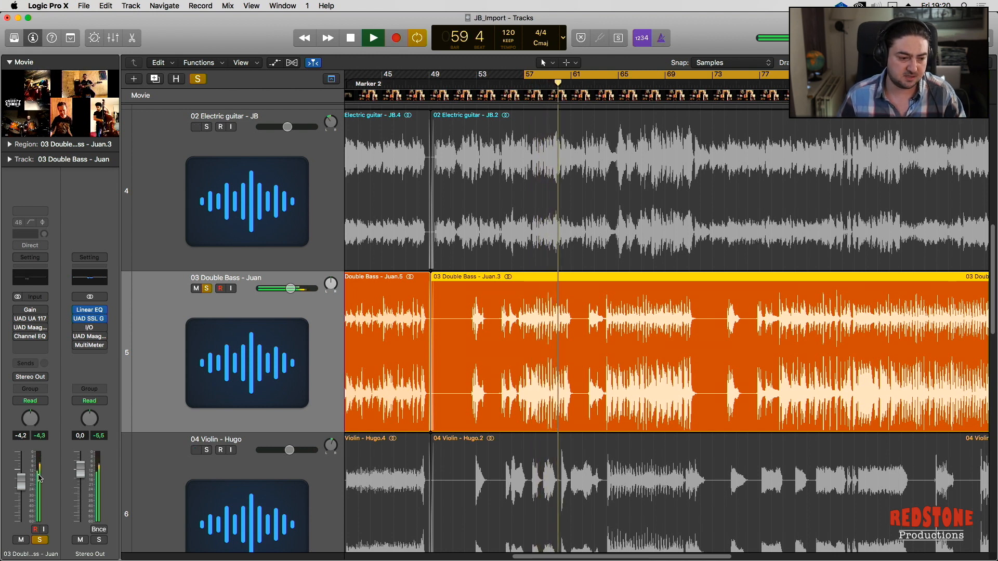
{"action": "key", "text": "space"}
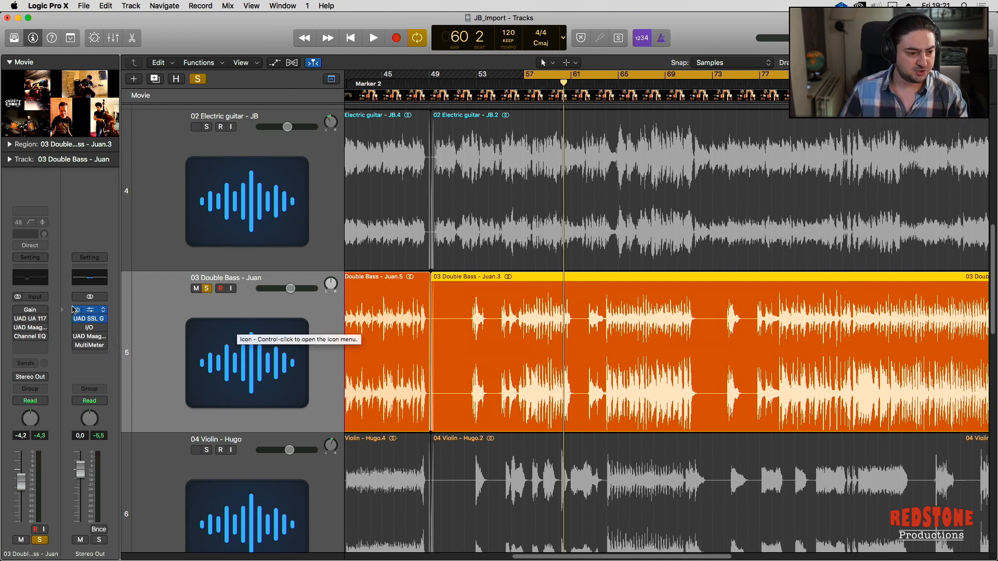
- Open the double bass's Gain plug-in, show its right channel, enable the plug-in during playback and close its window
{"action": "left_click", "coordinate": [27, 311]}
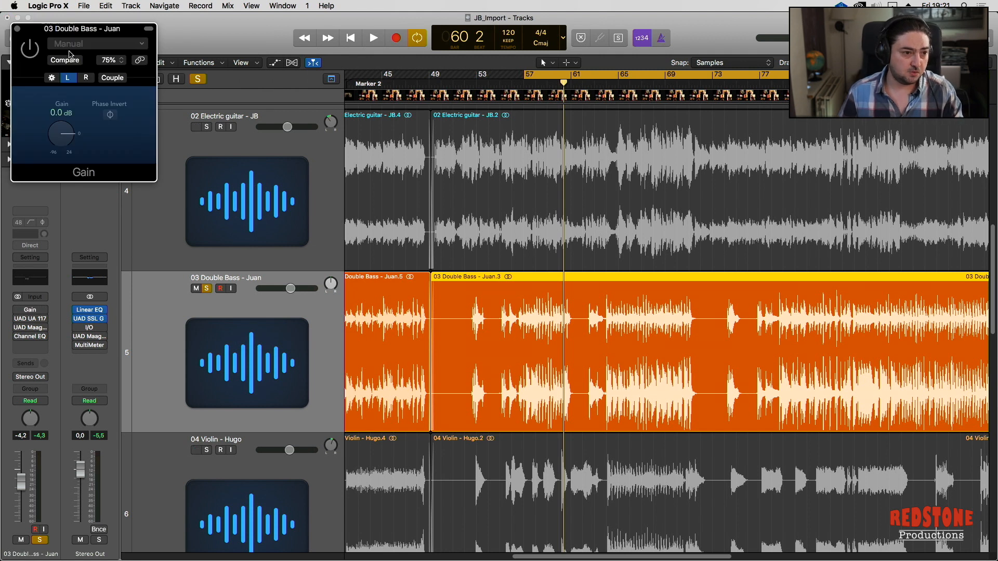
{"action": "left_click_drag", "start_coordinate": [71, 37], "coordinate": [156, 54]}
{"action": "left_click", "coordinate": [172, 95]}
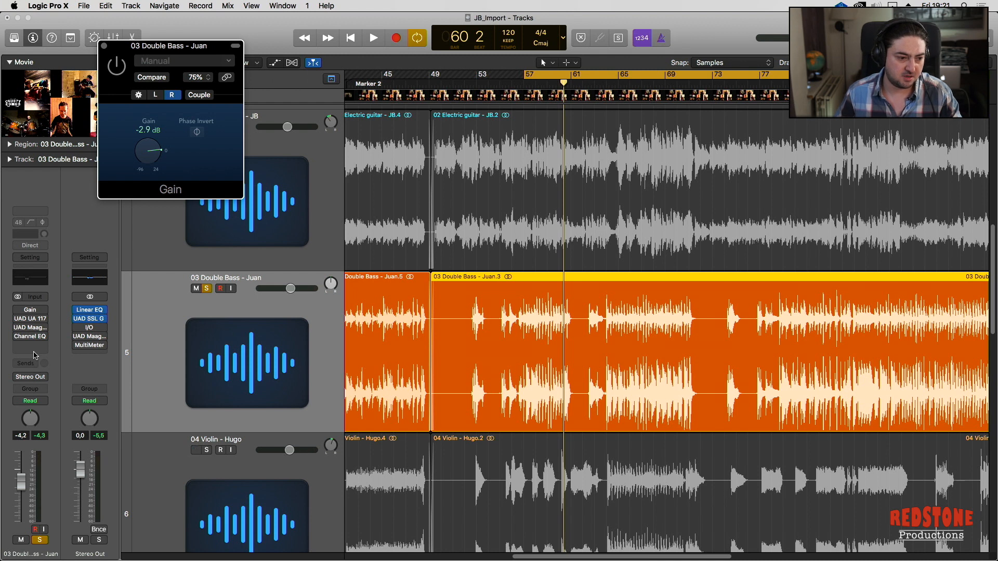
{"action": "key", "text": "space"}
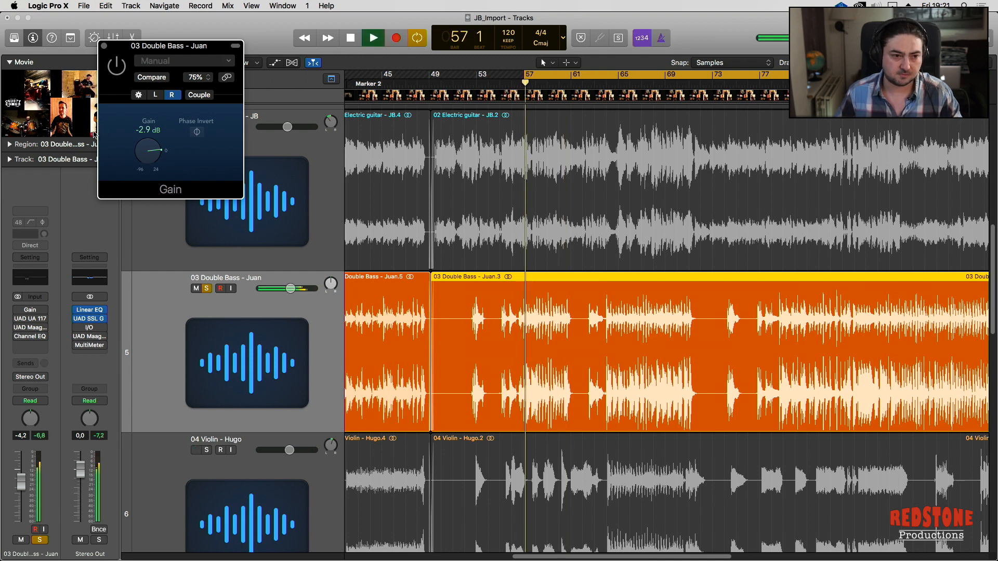
{"action": "left_click", "coordinate": [117, 66]}
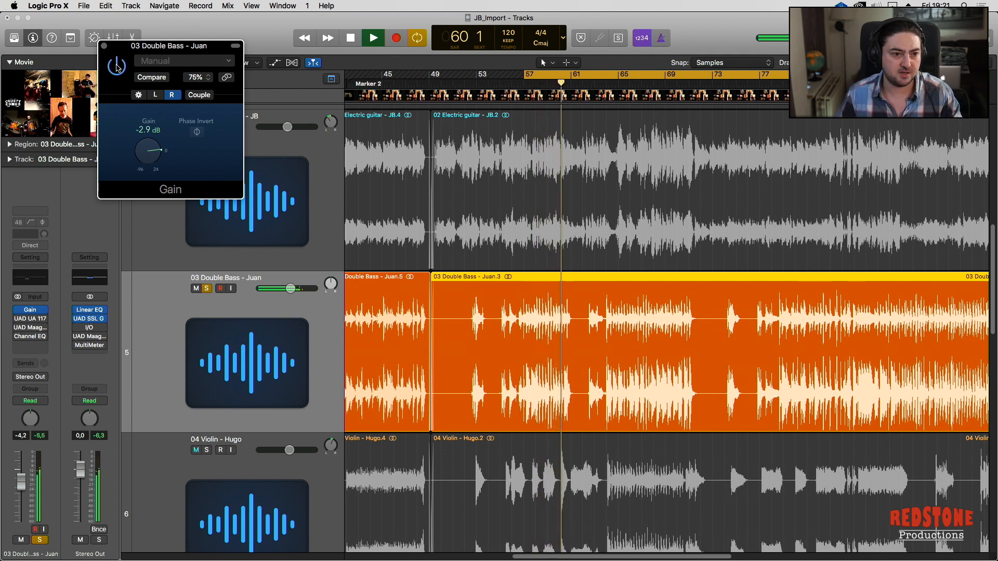
{"action": "key", "text": "space"}
{"action": "left_click", "coordinate": [104, 45]}
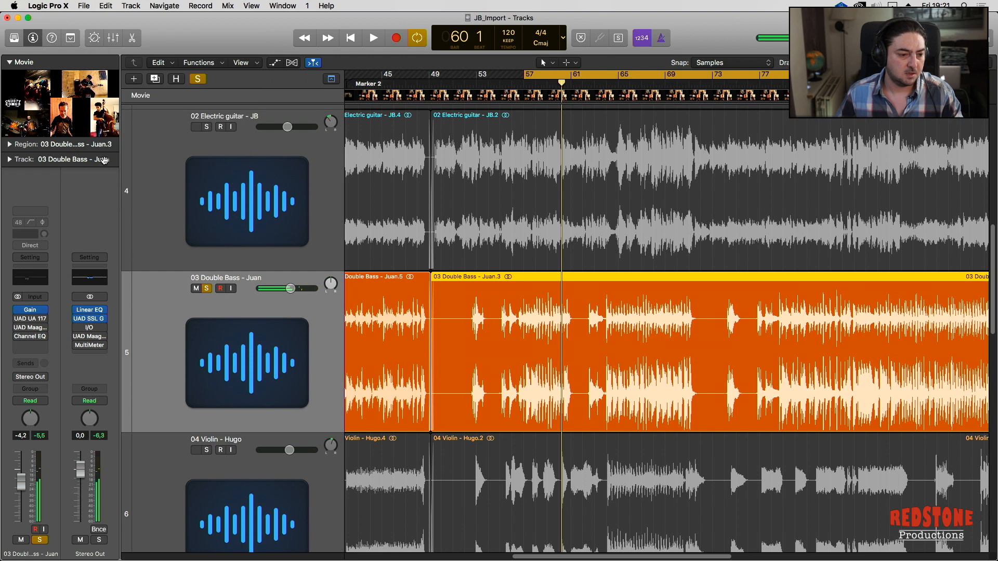
- Enable the UAD UA 1176LN Legacy on the double bass, compare it with bypass during playback and close its window
{"action": "left_click", "coordinate": [42, 319]}
{"action": "key", "text": "space"}
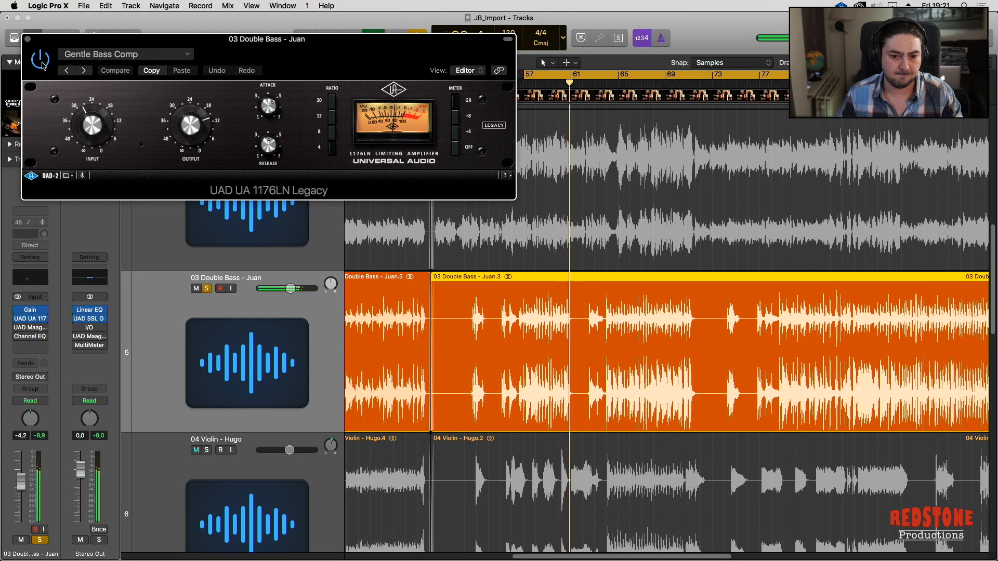
{"action": "left_click", "coordinate": [43, 66]}
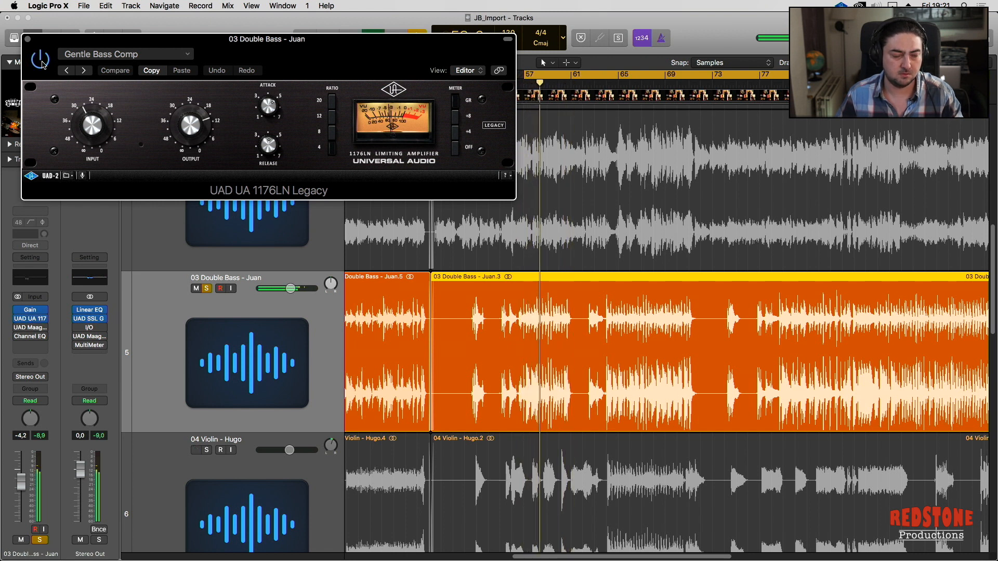
{"action": "left_click", "coordinate": [28, 39]}
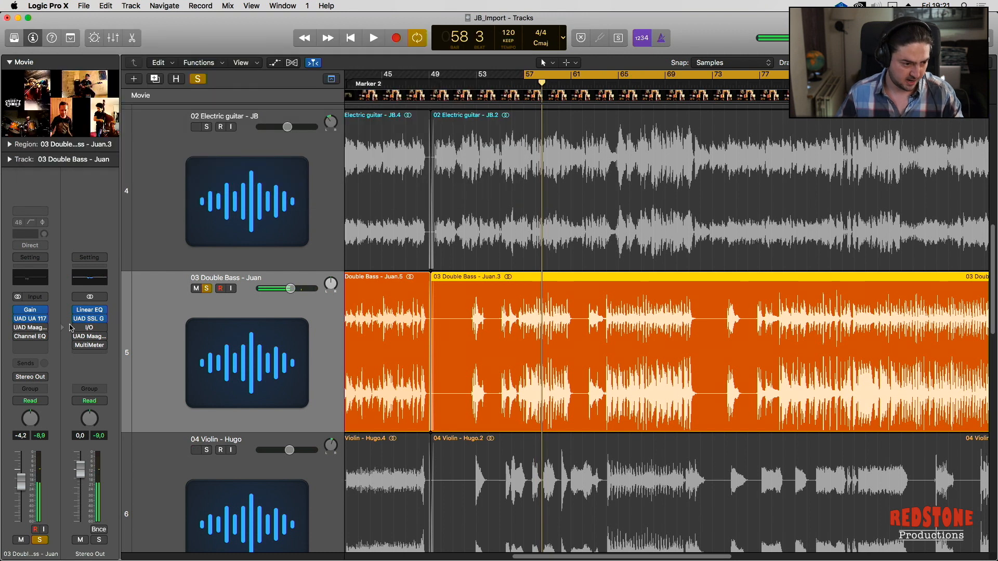
- Enable the UAD Maag EQ4 on the double bass, audition it during playback and close its window
{"action": "left_click", "coordinate": [31, 327]}
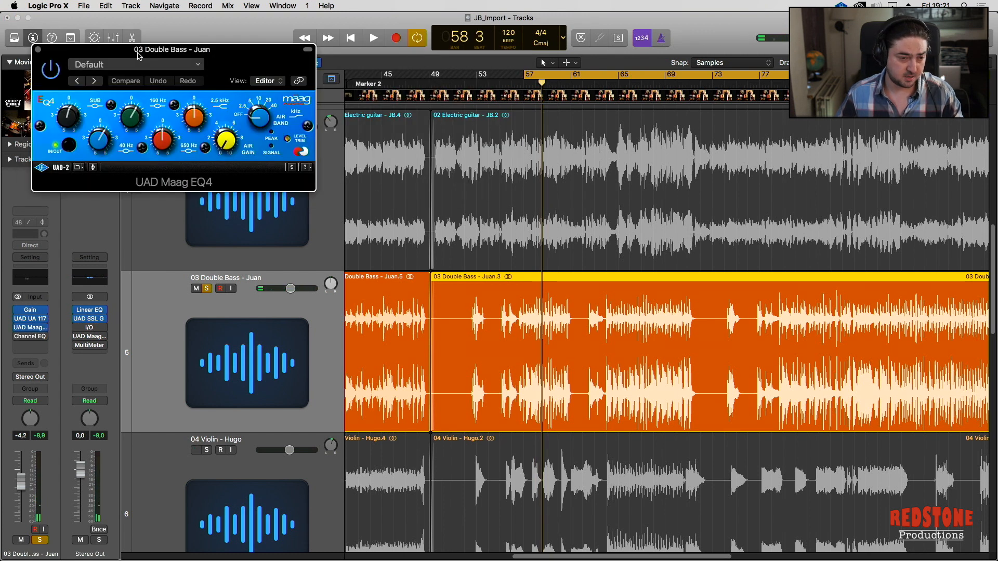
{"action": "left_click_drag", "start_coordinate": [164, 49], "coordinate": [192, 54]}
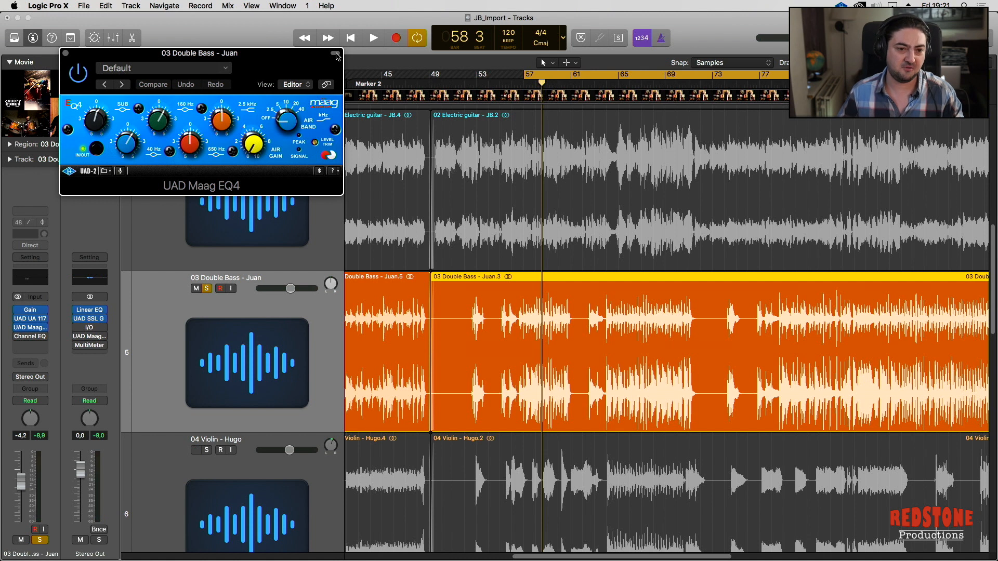
{"action": "left_click", "coordinate": [336, 54]}
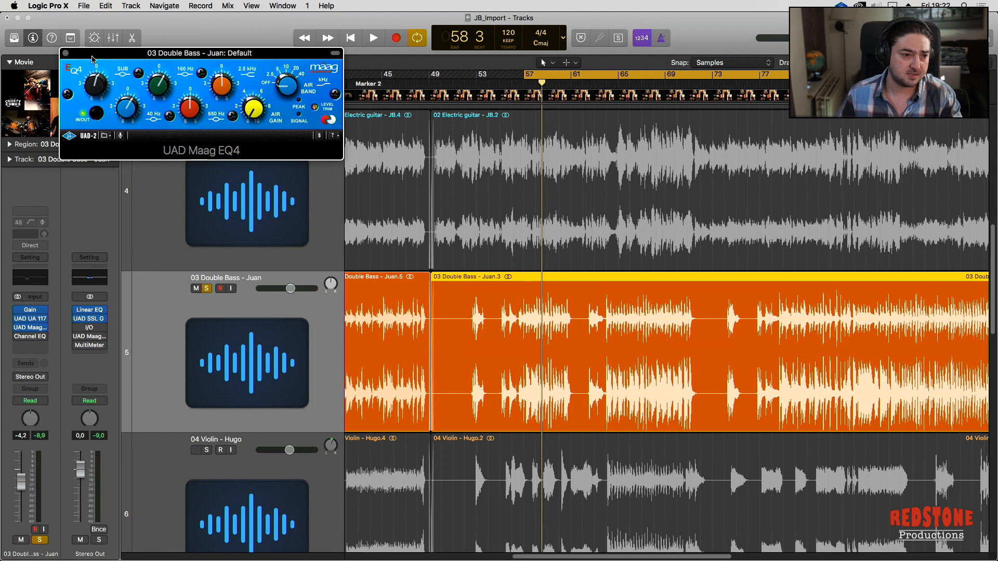
{"action": "left_click", "coordinate": [336, 54]}
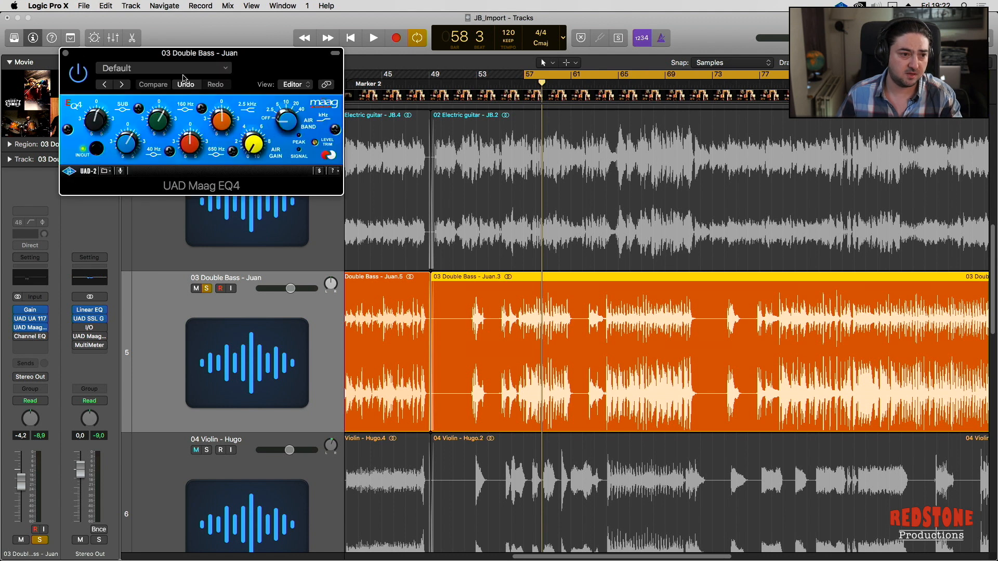
{"action": "key", "text": "space"}
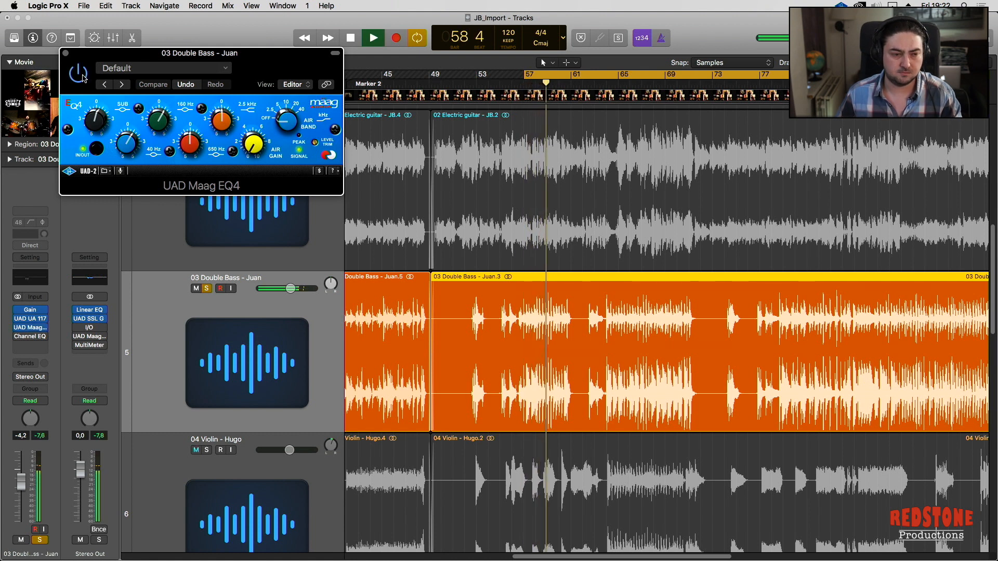
{"action": "key", "text": "space"}
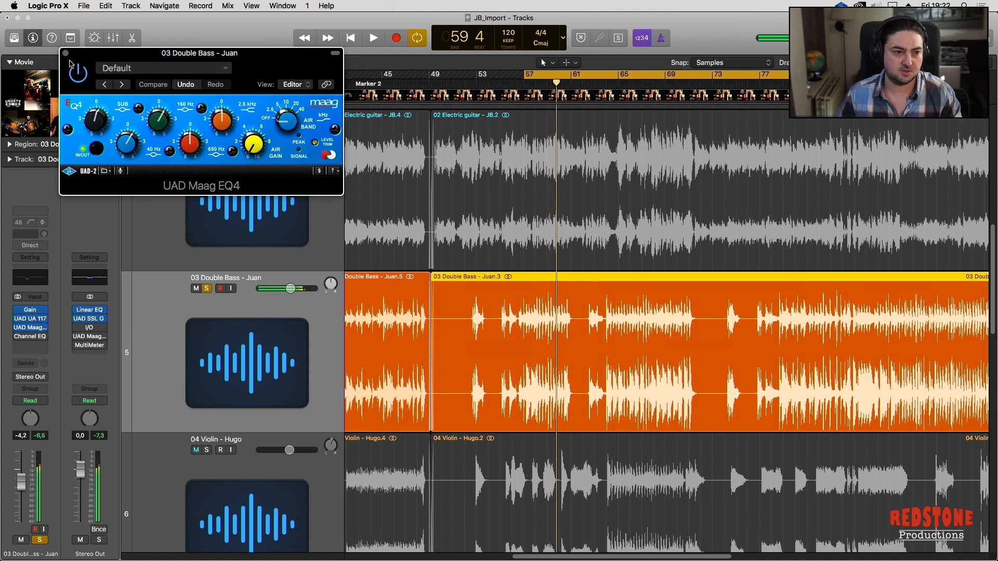
{"action": "left_click", "coordinate": [65, 53]}
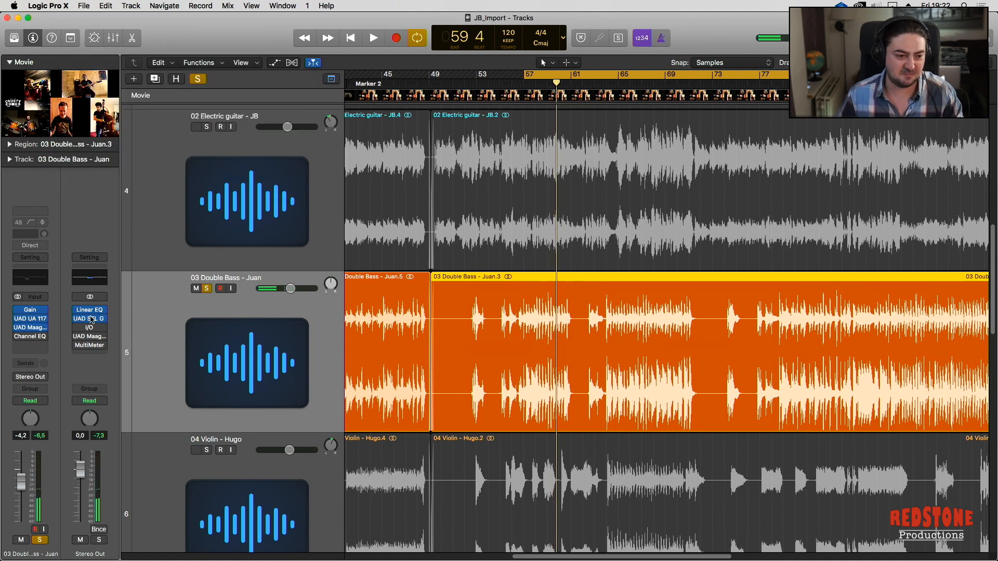
- Open the double bass's Channel EQ, switch it on and collapse its extended analyzer settings
{"action": "left_click", "coordinate": [29, 338]}
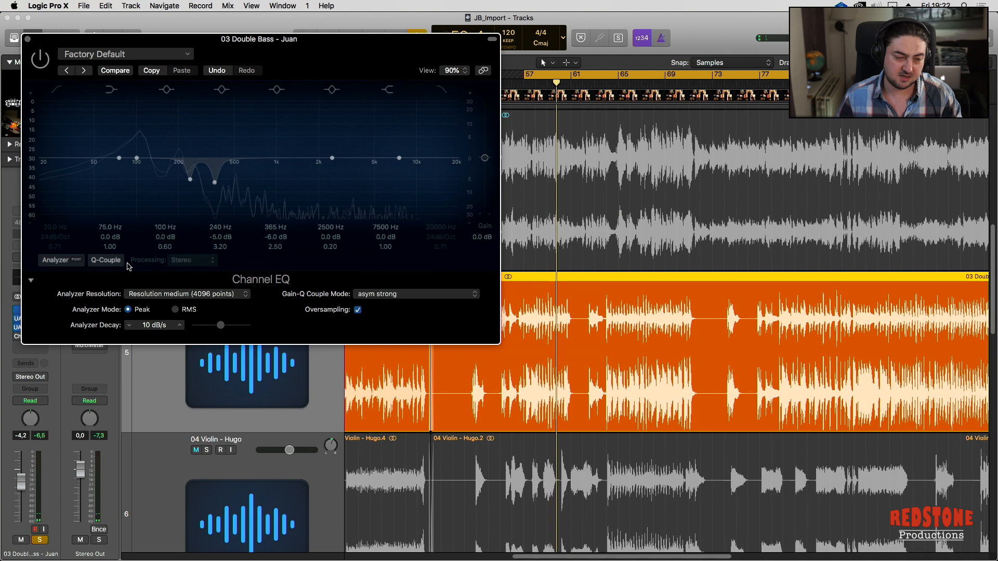
{"action": "left_click_drag", "start_coordinate": [76, 44], "coordinate": [176, 50]}
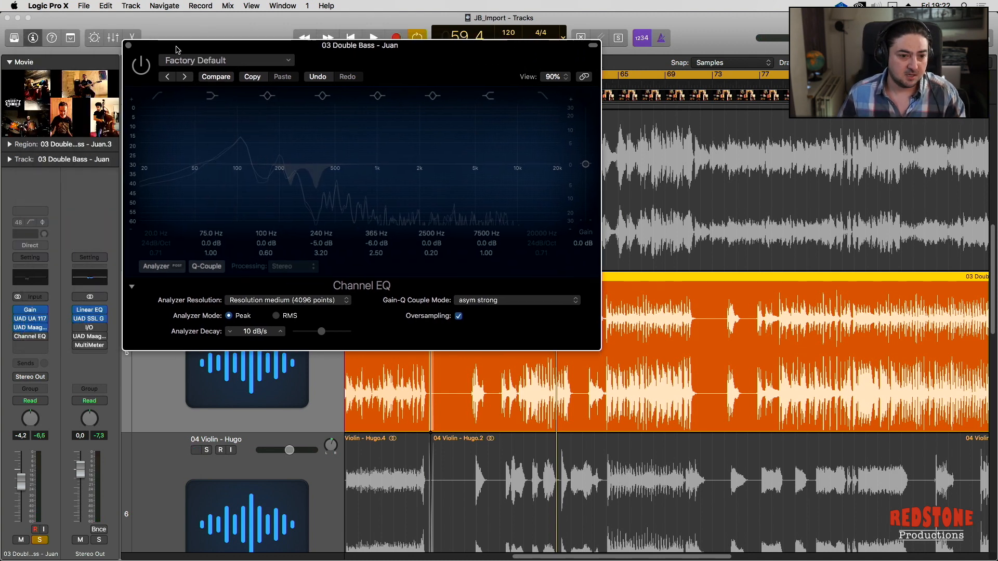
{"action": "left_click", "coordinate": [142, 65]}
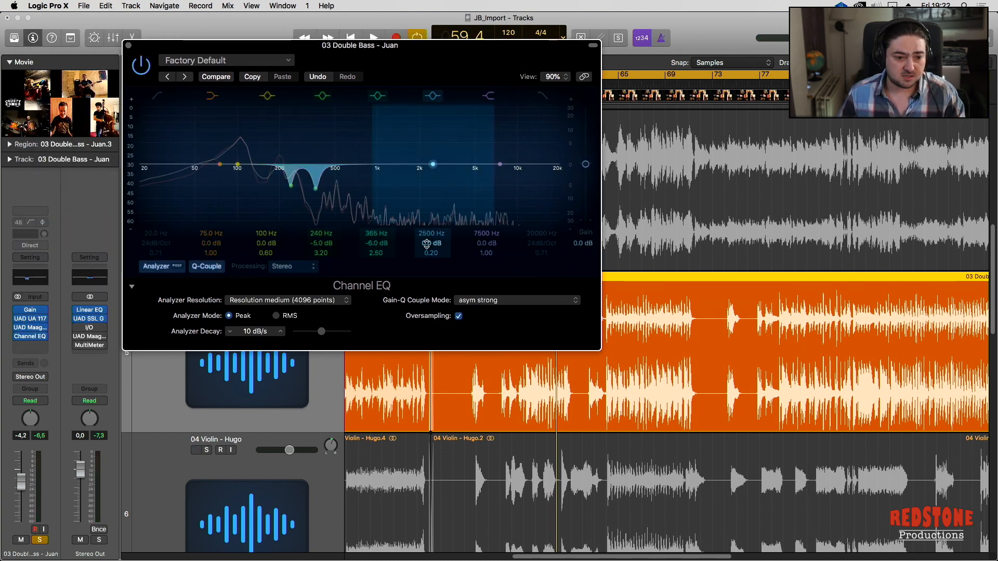
{"action": "left_click", "coordinate": [131, 287]}
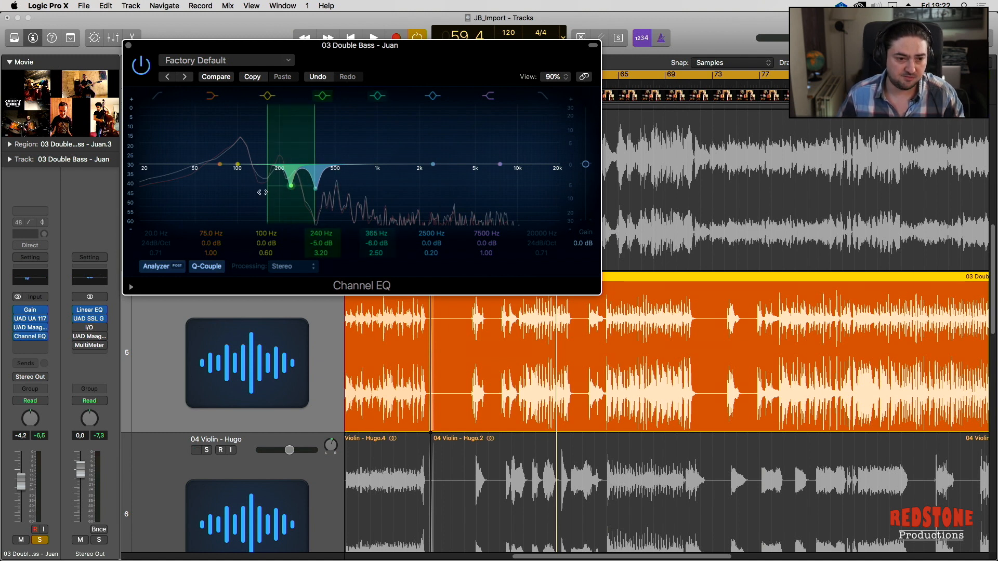
- Compare the double bass with the Channel EQ bypassed and active during playback, leave it on and close its window
{"action": "key", "text": "space"}
{"action": "left_click", "coordinate": [141, 66]}
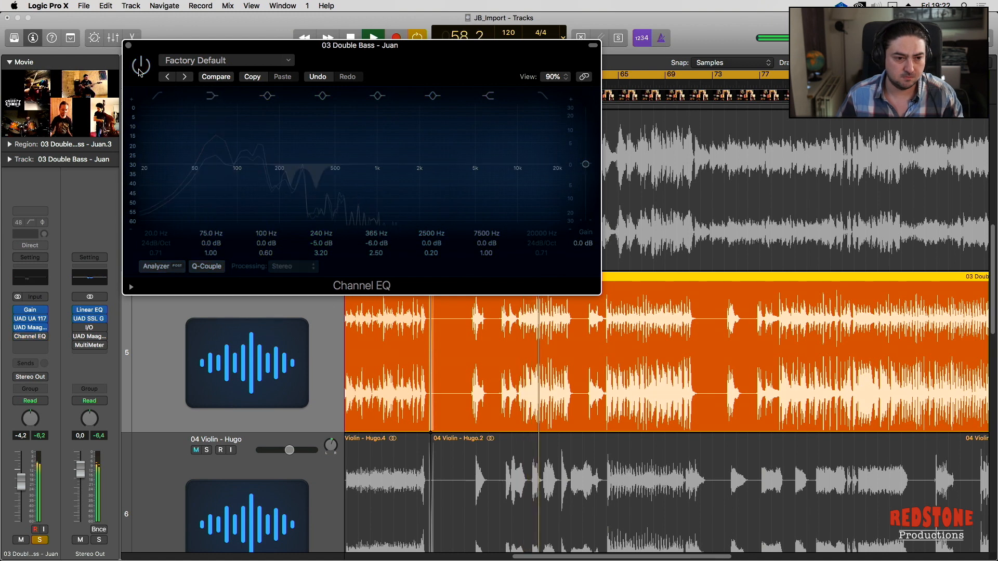
{"action": "left_click", "coordinate": [140, 66]}
{"action": "key", "text": "space"}
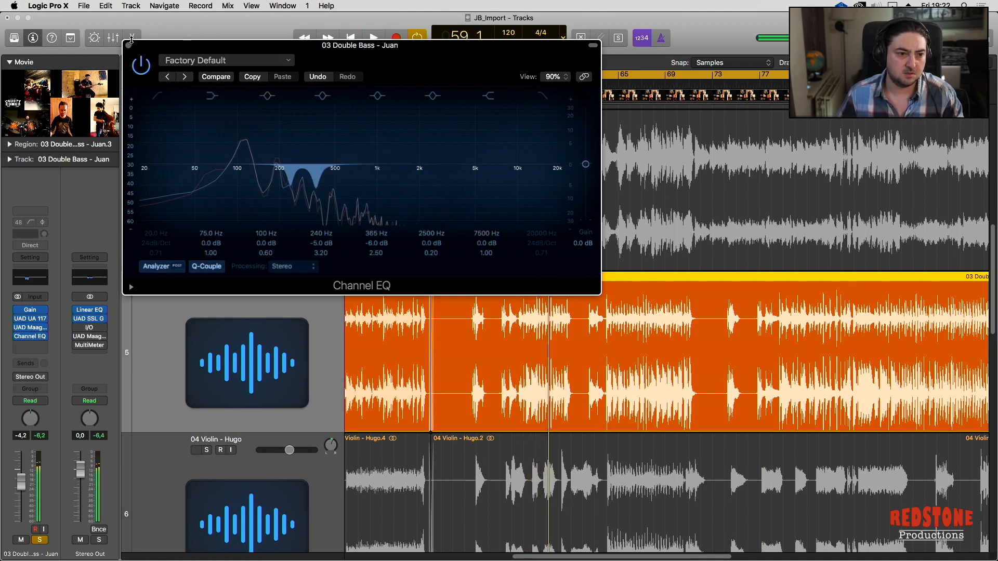
{"action": "left_click", "coordinate": [129, 46]}
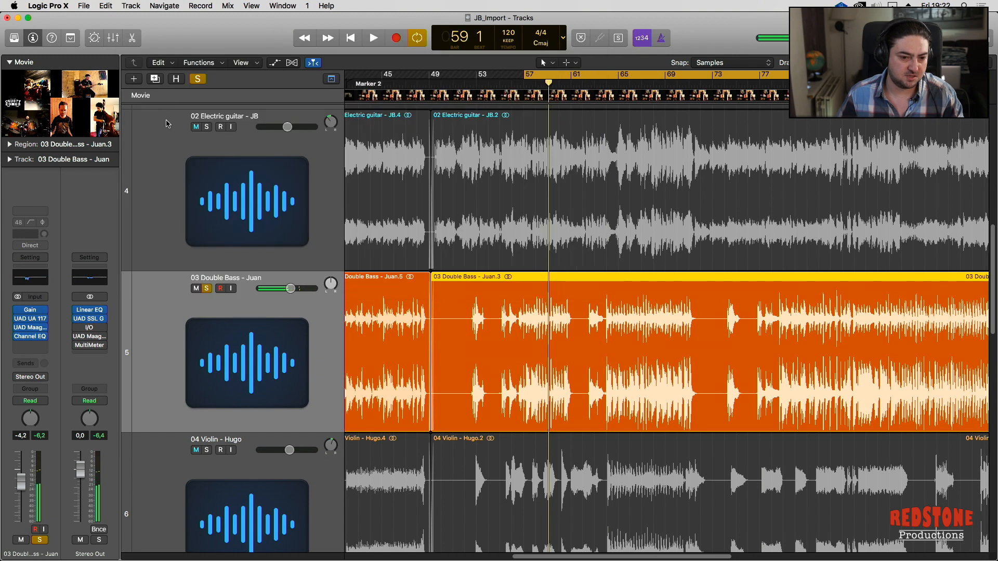
- Turn off solo on the 03 Double Bass track, keep that track selected and zoom the timeline out
{"action": "left_click", "coordinate": [207, 287]}
{"action": "scroll", "coordinate": [229, 299], "scroll_direction": "down", "scroll_amount": 5}
{"action": "left_click", "coordinate": [235, 387]}
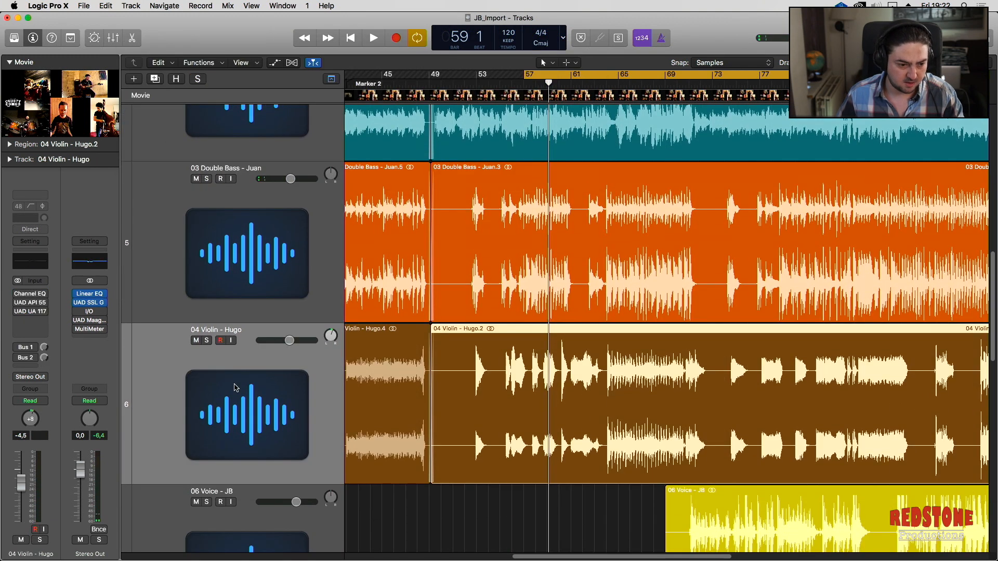
{"action": "left_click", "coordinate": [209, 281]}
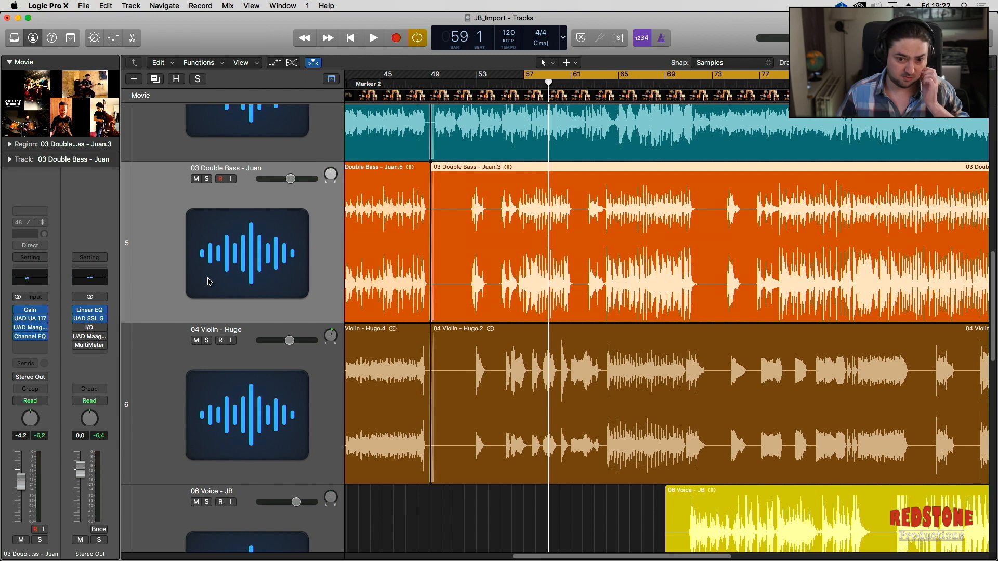
{"action": "key", "text": "super+Left"}
{"action": "key", "text": "super+Left"}
{"action": "key", "text": "super+Left"}
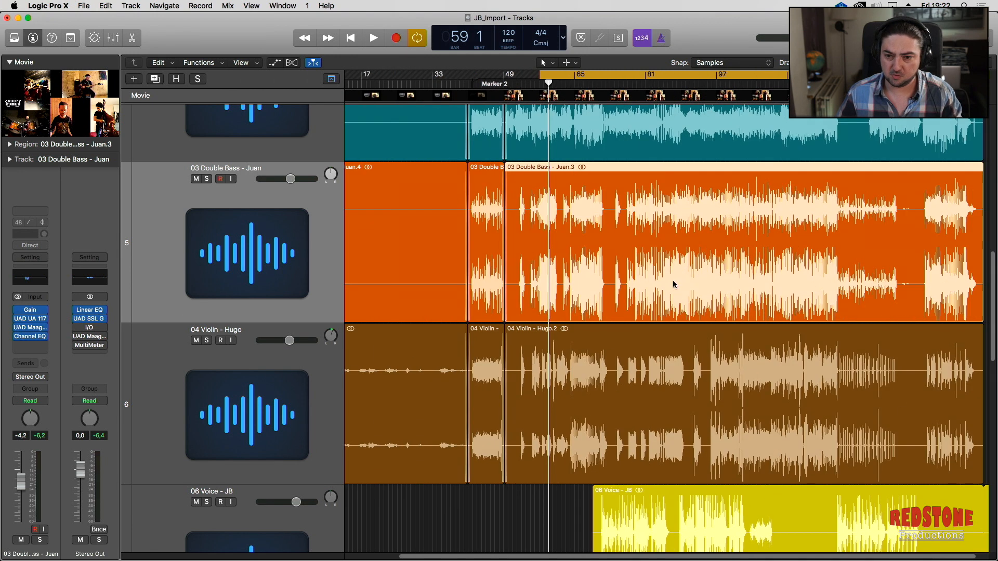
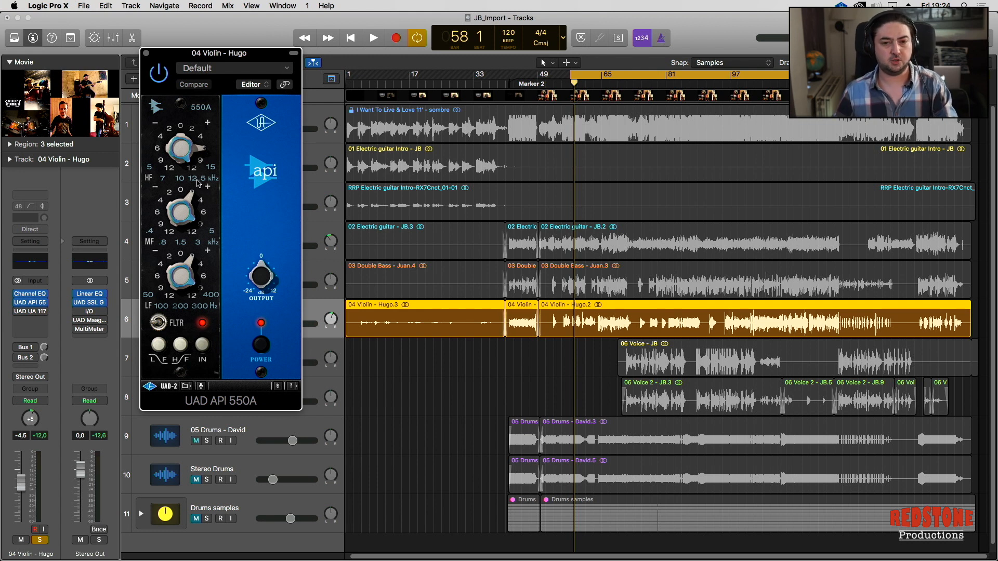
- Cycle playback from about bar 64 and compare the violin with the UAD API 550A bypassed and active
{"action": "key", "text": "space"}
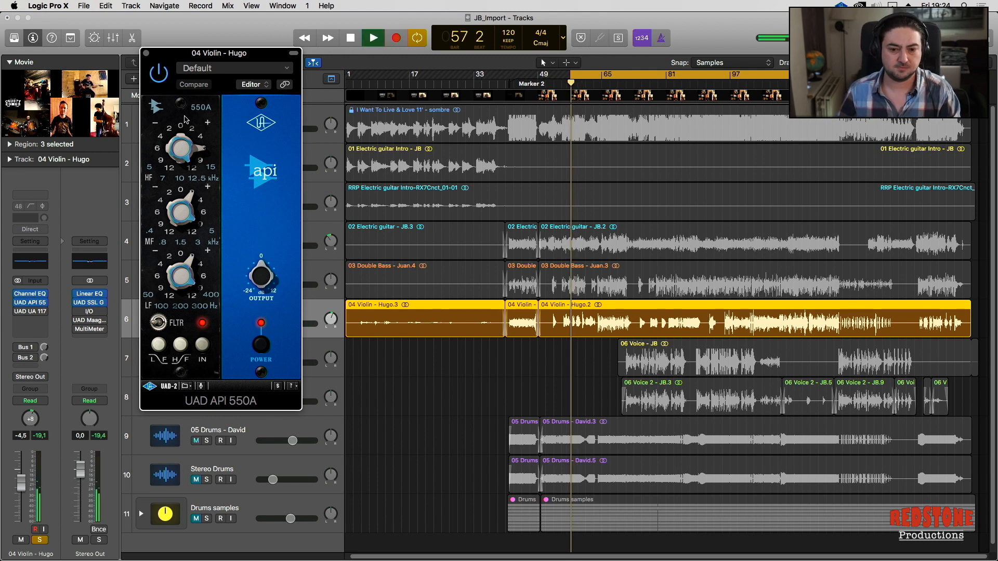
{"action": "key", "text": "space"}
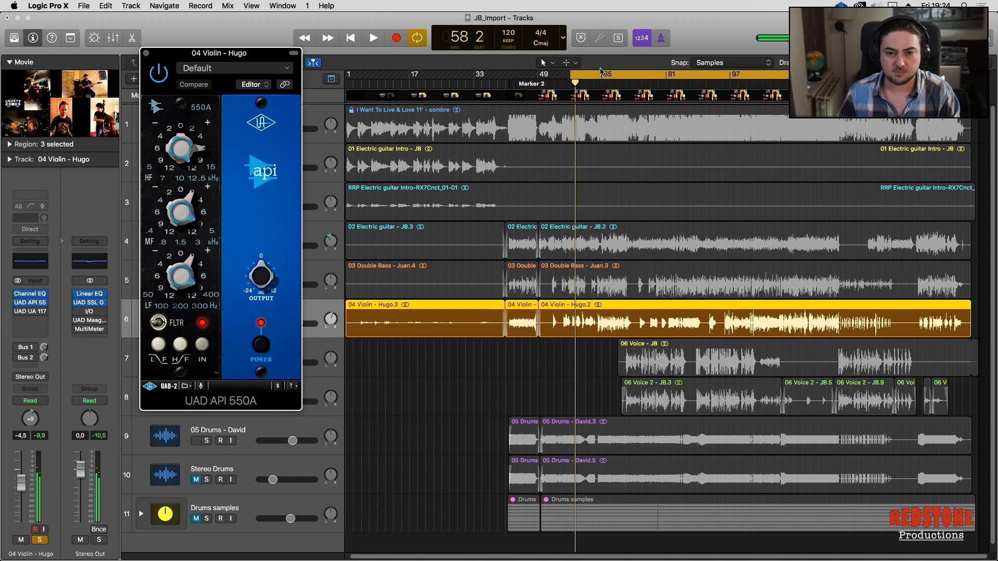
{"action": "left_click_drag", "start_coordinate": [594, 76], "coordinate": [638, 75]}
{"action": "key", "text": "space"}
{"action": "left_click", "coordinate": [160, 77]}
{"action": "left_click", "coordinate": [159, 74]}
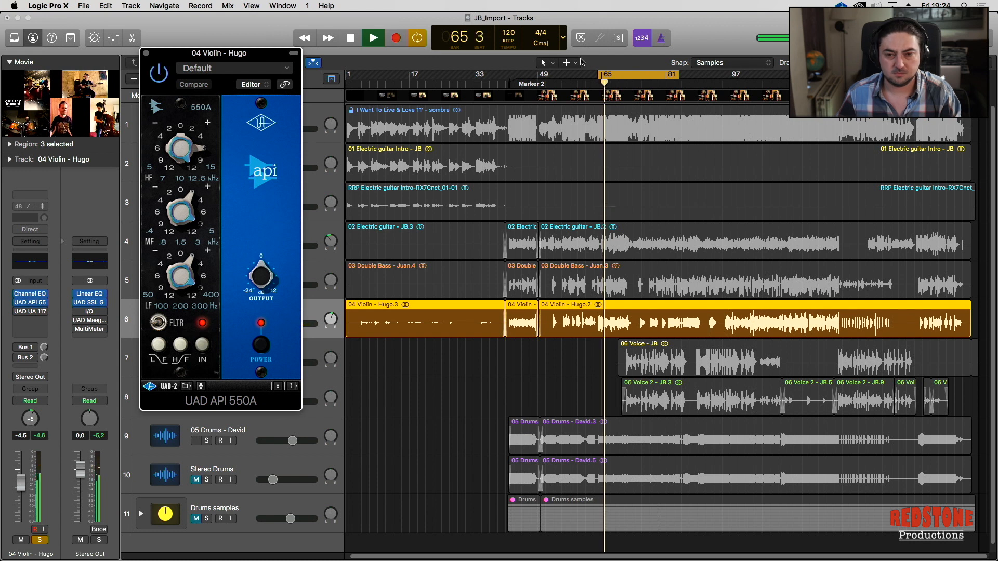
- Move the cycle range to start at about bar 95, audition the violin through the UAD API 550A and close its window
{"action": "key", "text": "space"}
{"action": "left_click_drag", "start_coordinate": [656, 77], "coordinate": [747, 76]}
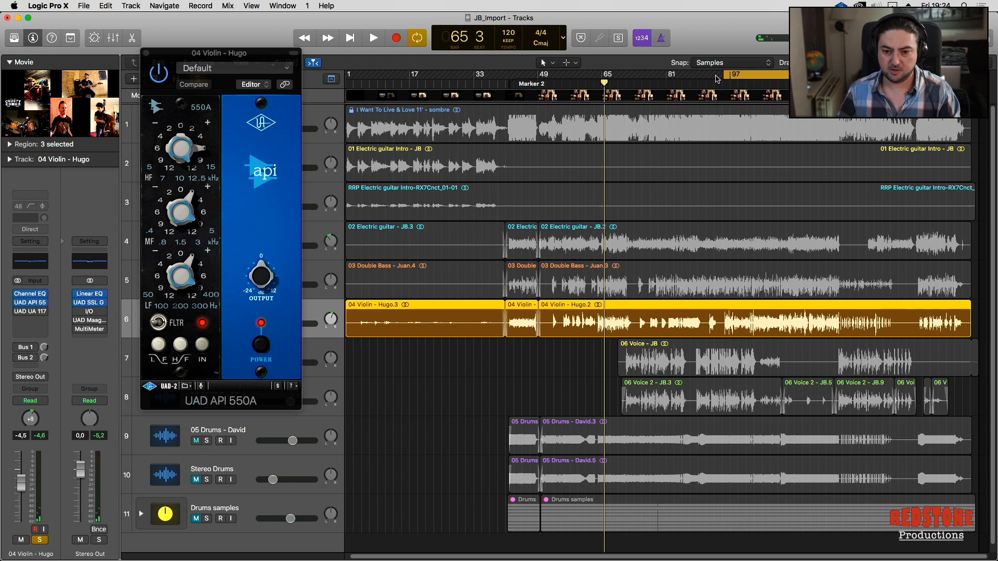
{"action": "key", "text": "space"}
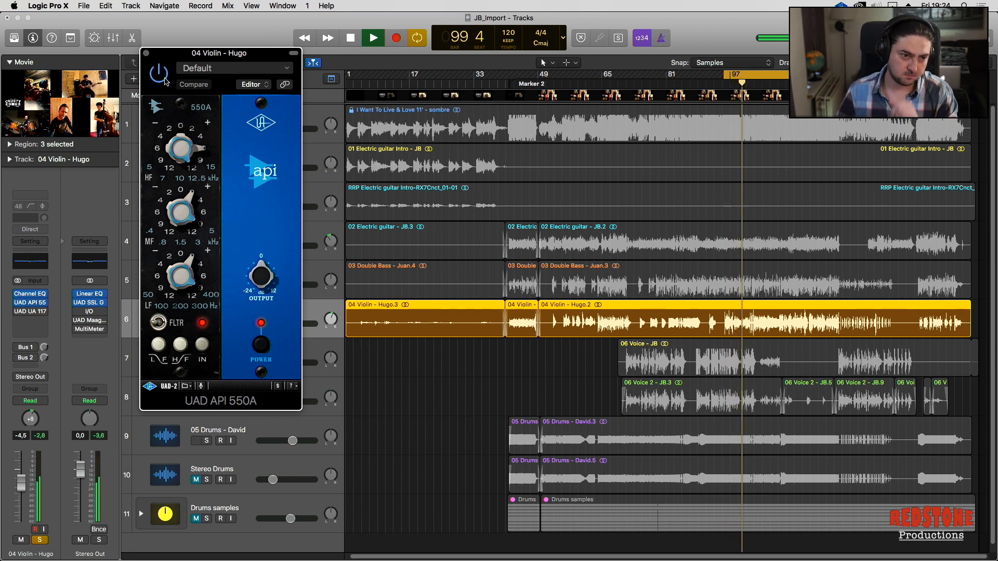
{"action": "key", "text": "space"}
{"action": "left_click", "coordinate": [146, 53]}
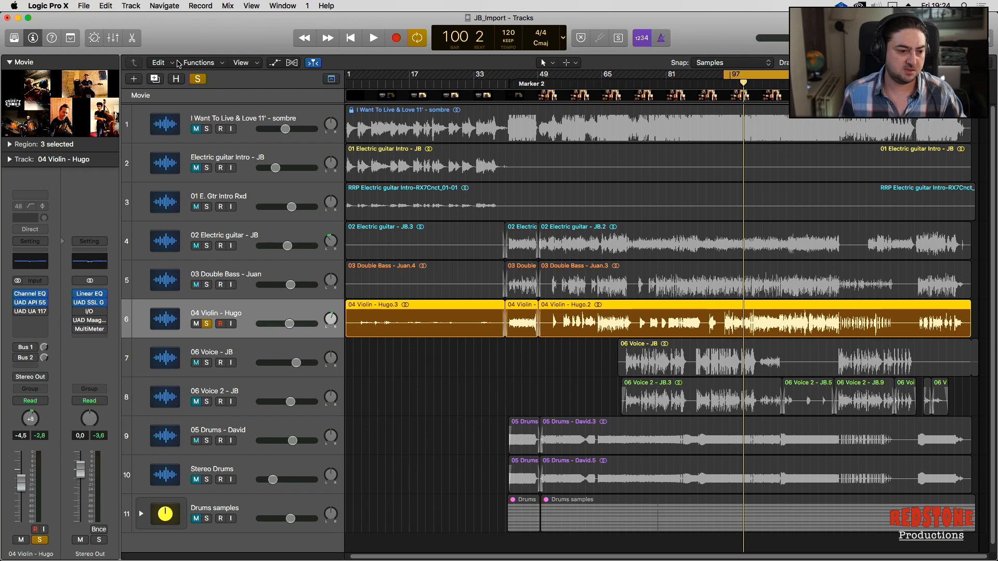
{"action": "left_click", "coordinate": [29, 304]}
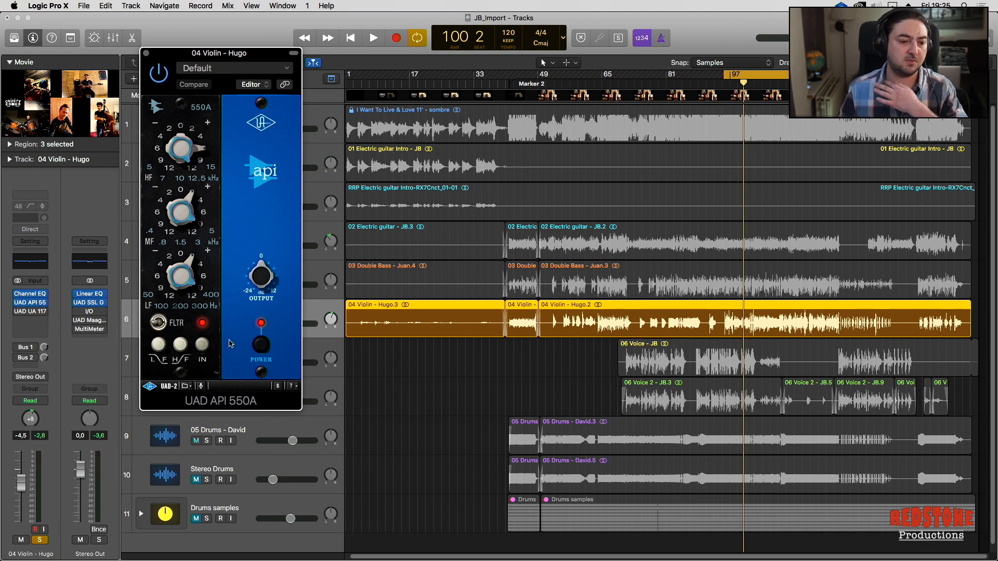
{"action": "left_click", "coordinate": [147, 53]}
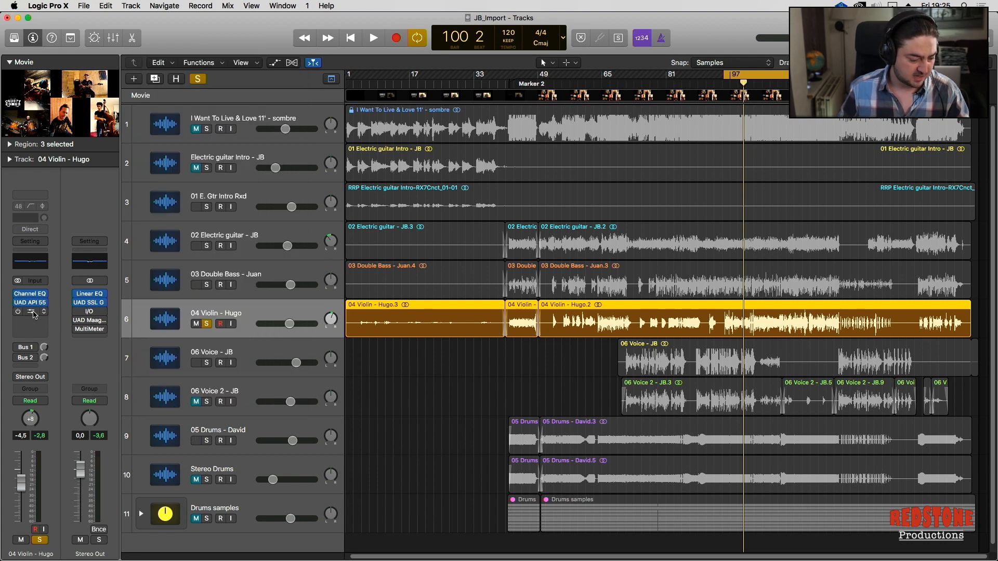
- Enable the UAD UA 1176LN Legacy on the violin, compare it with bypass during playback and close its window
{"action": "left_click", "coordinate": [34, 313]}
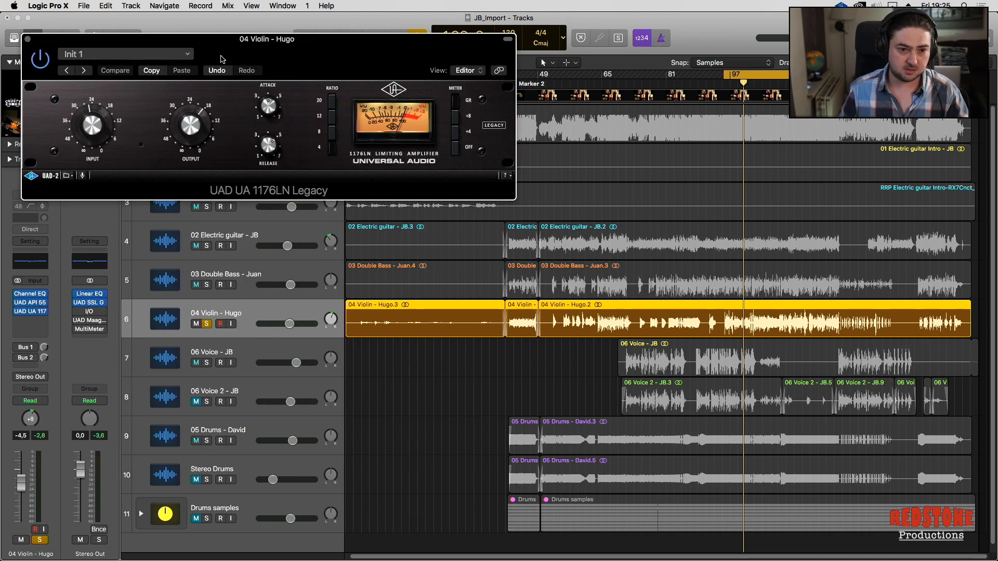
{"action": "left_click_drag", "start_coordinate": [279, 45], "coordinate": [361, 46]}
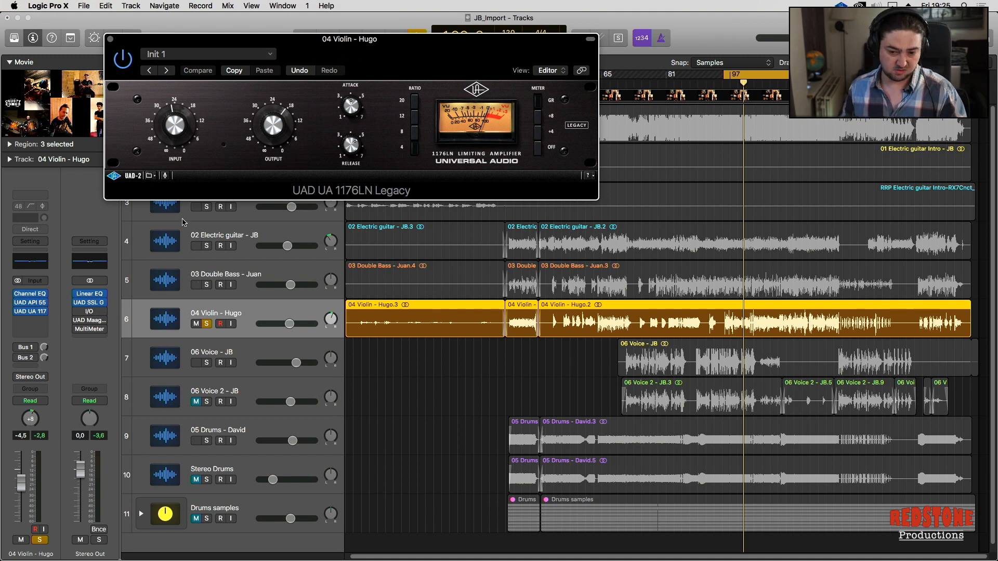
{"action": "left_click", "coordinate": [126, 61]}
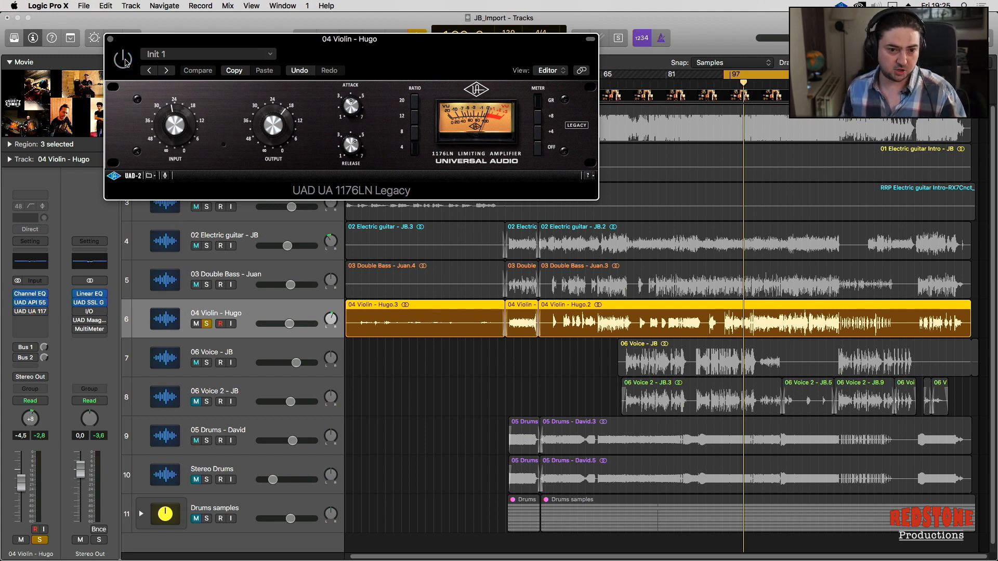
{"action": "key", "text": "space"}
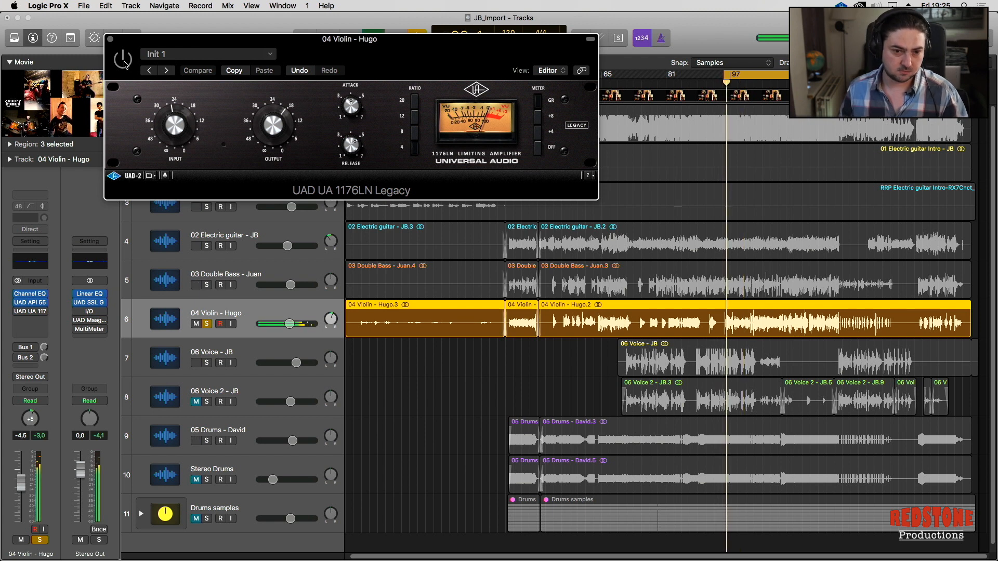
{"action": "left_click", "coordinate": [126, 61]}
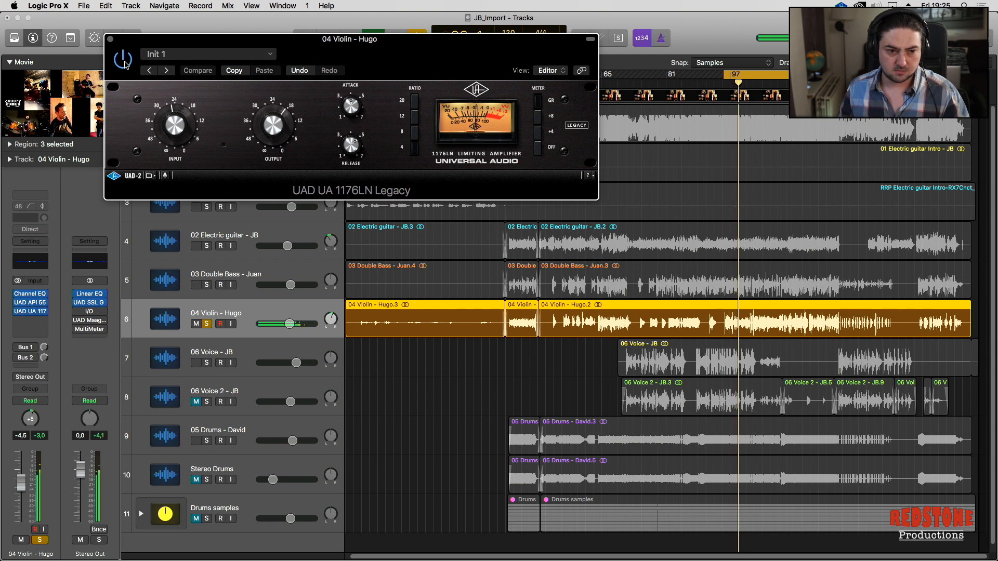
{"action": "left_click", "coordinate": [262, 132]}
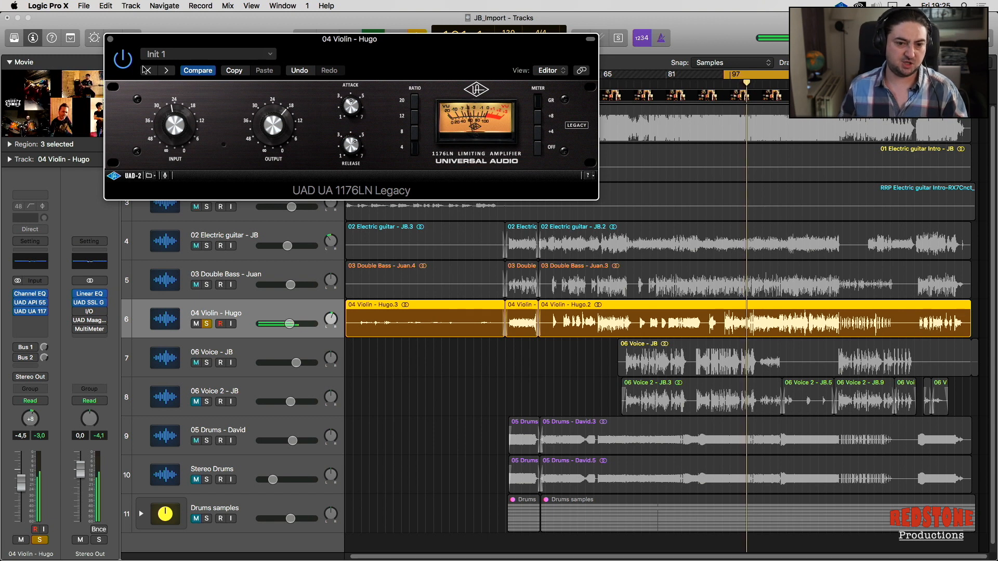
{"action": "left_click", "coordinate": [111, 40]}
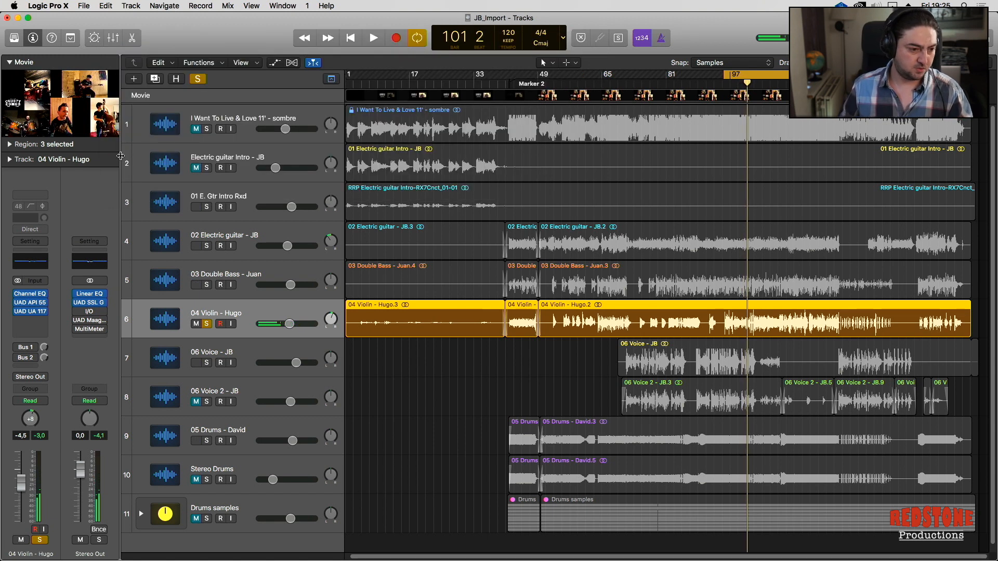
- Turn on the violin's Bus 1 room reverb send and compare the sound with and without it during playback
{"action": "left_click", "coordinate": [26, 348]}
{"action": "left_click", "coordinate": [52, 321]}
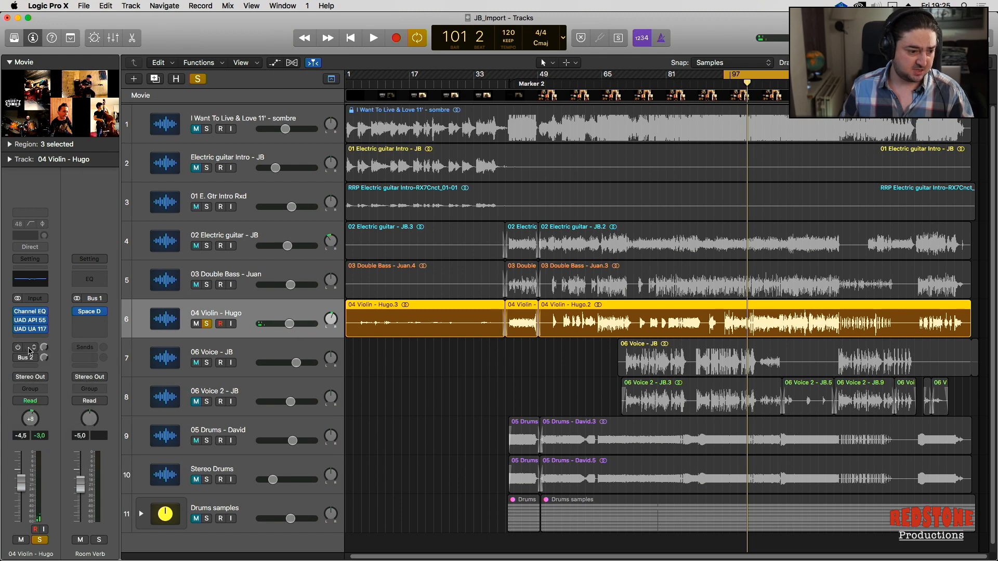
{"action": "left_click", "coordinate": [17, 347]}
{"action": "key", "text": "space"}
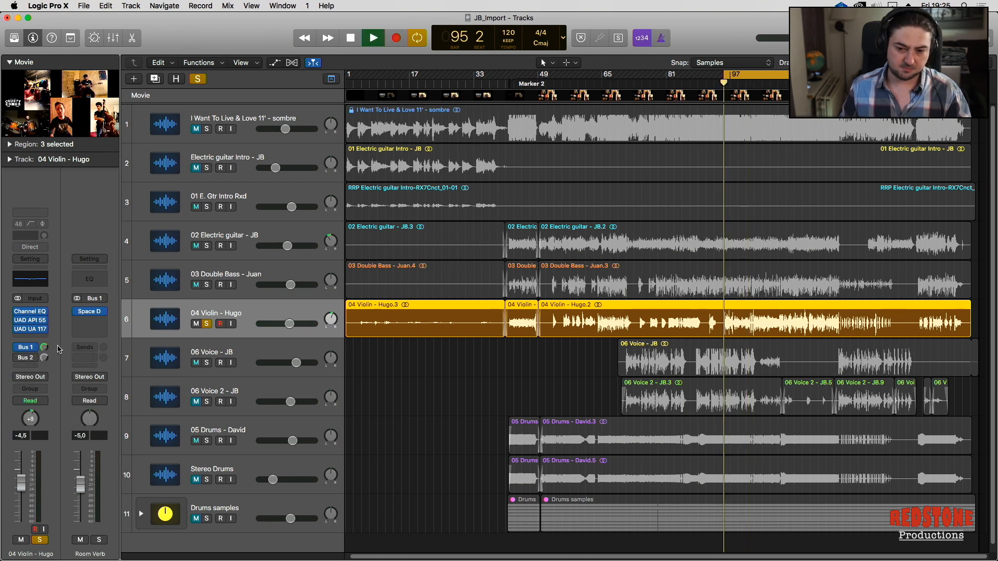
{"action": "left_click", "coordinate": [18, 347]}
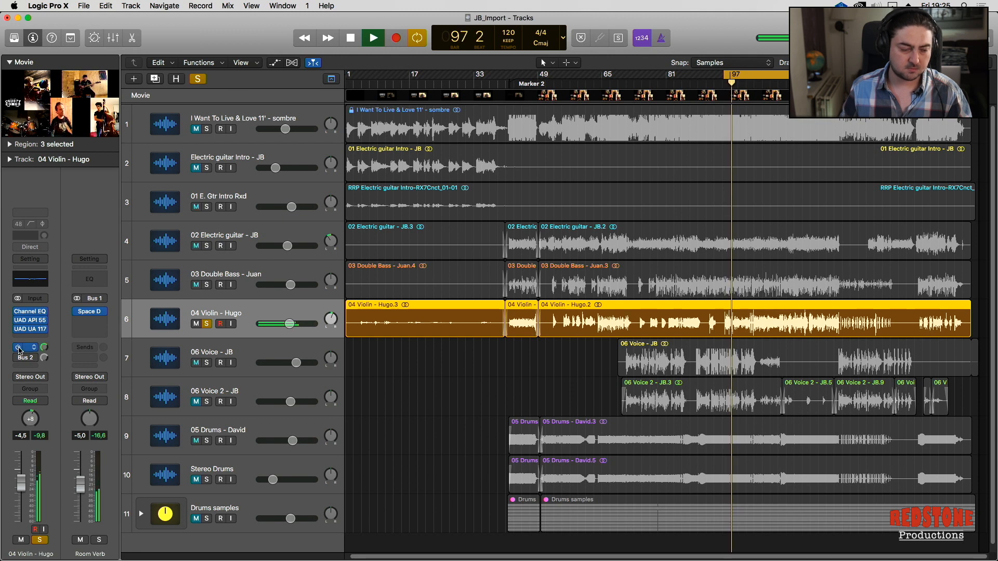
{"action": "key", "text": "space"}
- Turn on the violin's Bus 2 delay send and audition it during playback
{"action": "left_click", "coordinate": [26, 358]}
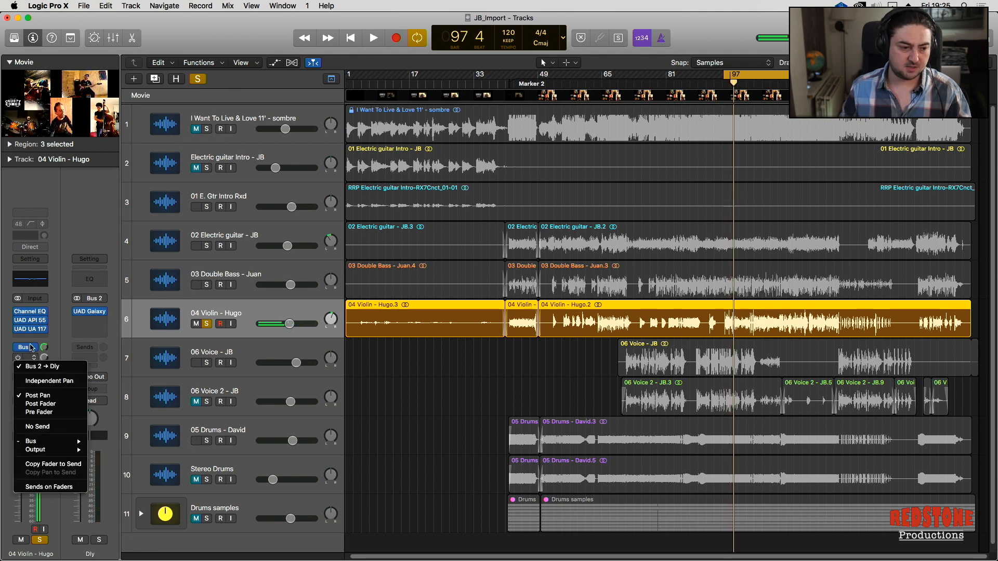
{"action": "left_click", "coordinate": [31, 348]}
{"action": "key", "text": "space"}
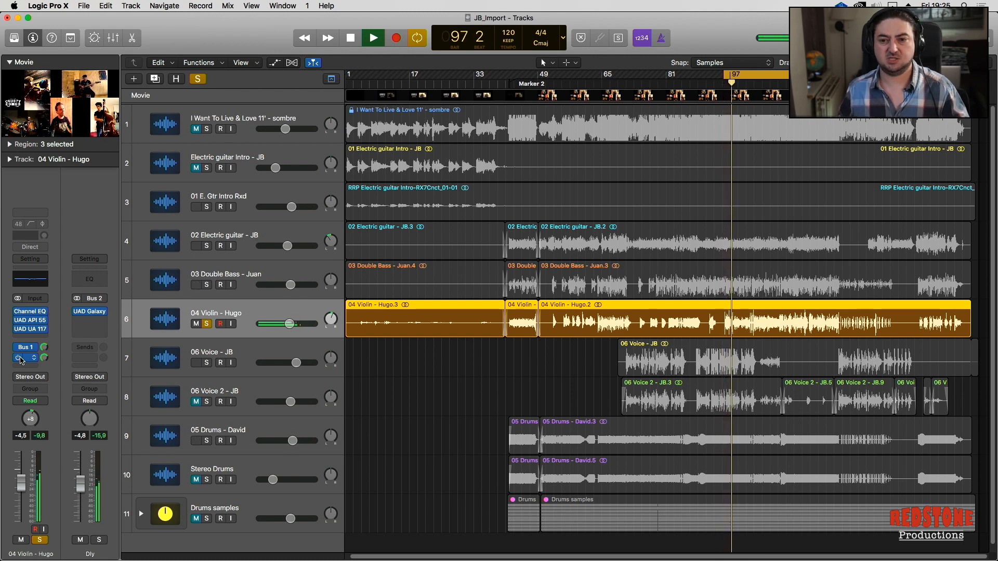
{"action": "key", "text": "space"}
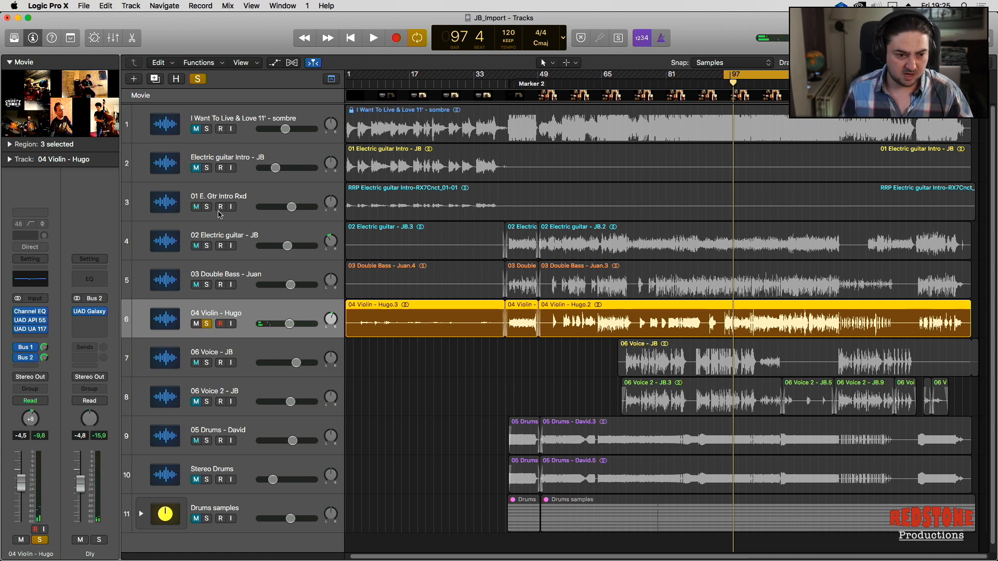
- Solo the 02 Electric guitar and 03 Double Bass tracks along with the violin and play them together
{"action": "left_click", "coordinate": [207, 245]}
{"action": "left_click", "coordinate": [207, 285]}
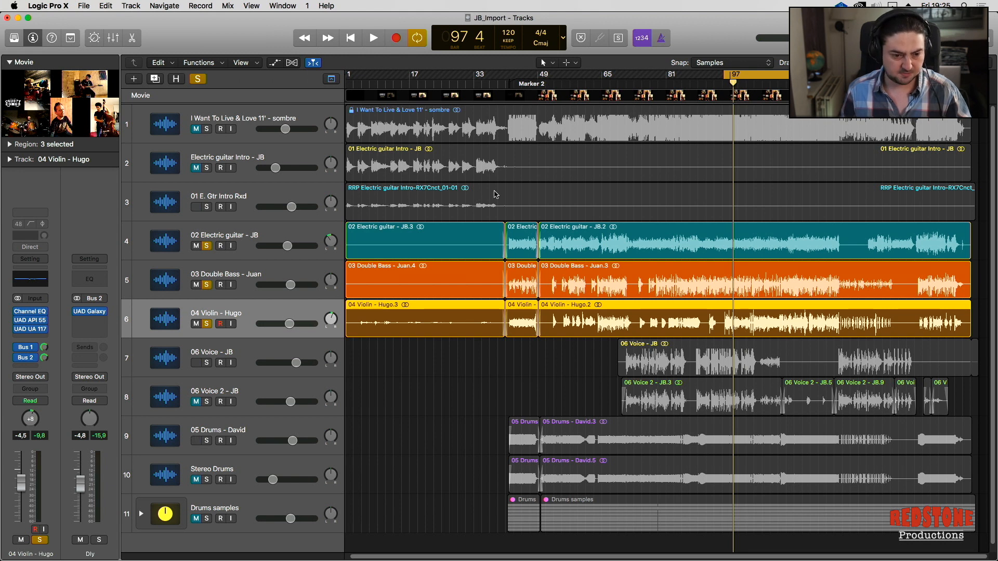
{"action": "key", "text": "space"}
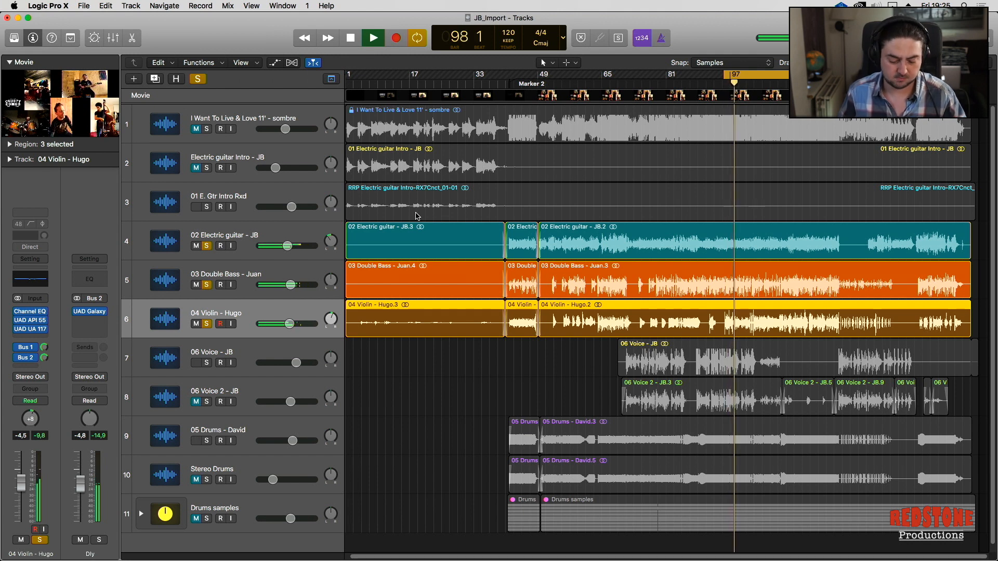
- In the Mixer, select the electric guitar, double bass and violin channels and bypass all their plug-ins and sends during playback
{"action": "key", "text": "super+2"}
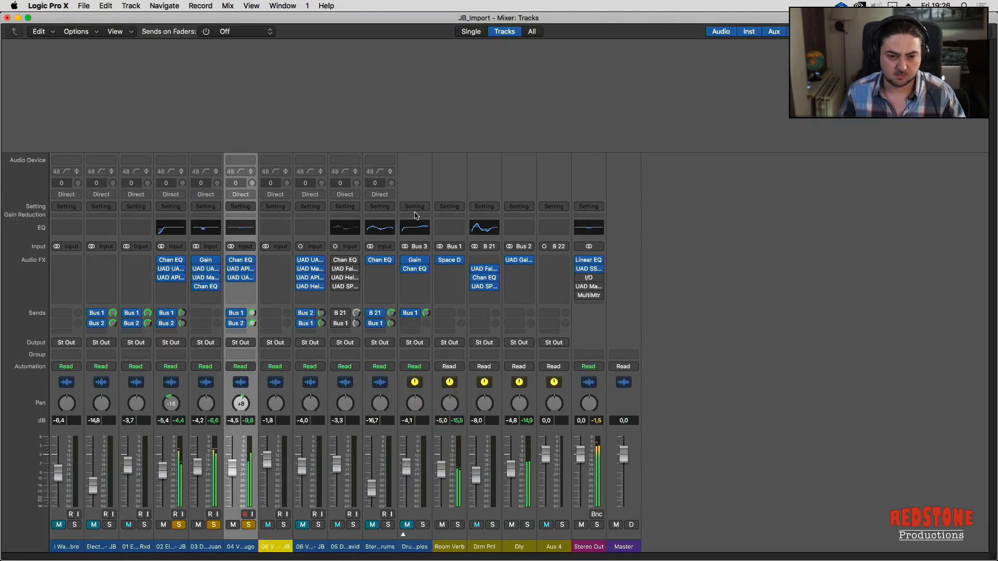
{"action": "left_click", "coordinate": [163, 541], "text": "shift"}
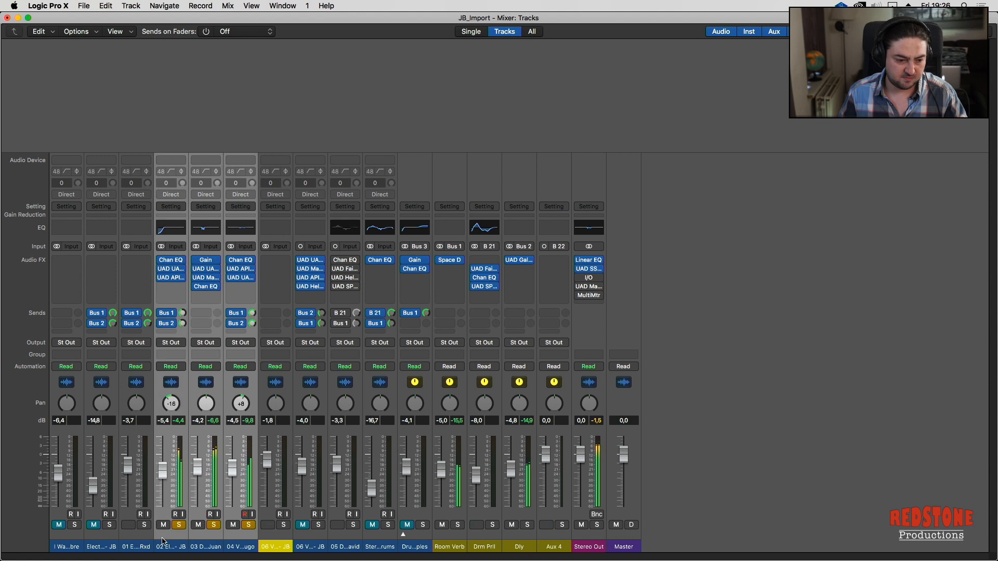
{"action": "left_click", "coordinate": [162, 260]}
{"action": "left_click", "coordinate": [162, 269]}
{"action": "left_click", "coordinate": [162, 278]}
{"action": "left_click", "coordinate": [196, 287]}
{"action": "left_click", "coordinate": [161, 312]}
{"action": "left_click", "coordinate": [161, 323]}
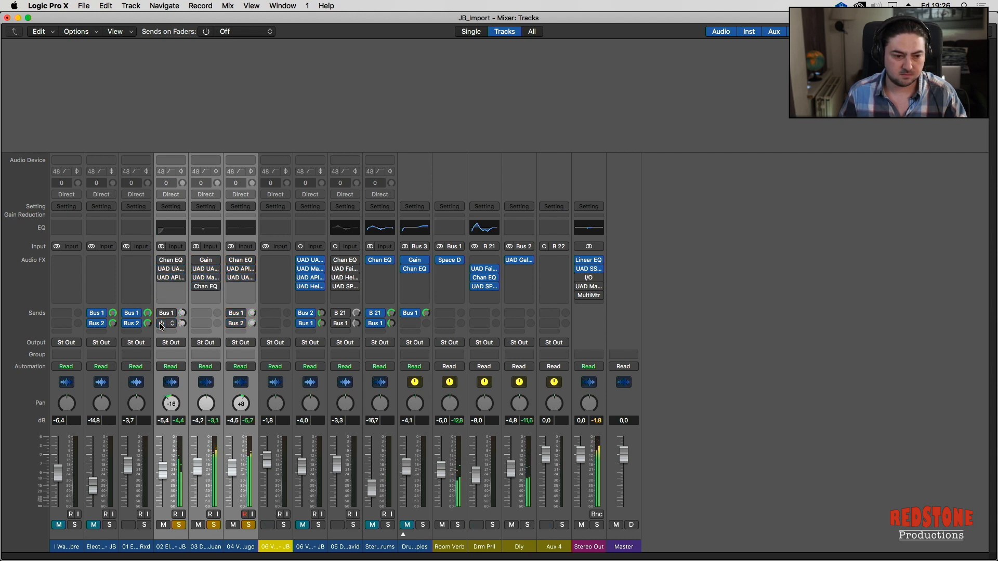
- Re-enable all plug-ins and sends on the three selected channels, return to the tracks view and stop playback
{"action": "left_click", "coordinate": [162, 260]}
{"action": "left_click", "coordinate": [161, 268]}
{"action": "left_click", "coordinate": [162, 278]}
{"action": "left_click", "coordinate": [196, 287]}
{"action": "left_click", "coordinate": [161, 313]}
{"action": "left_click", "coordinate": [161, 323]}
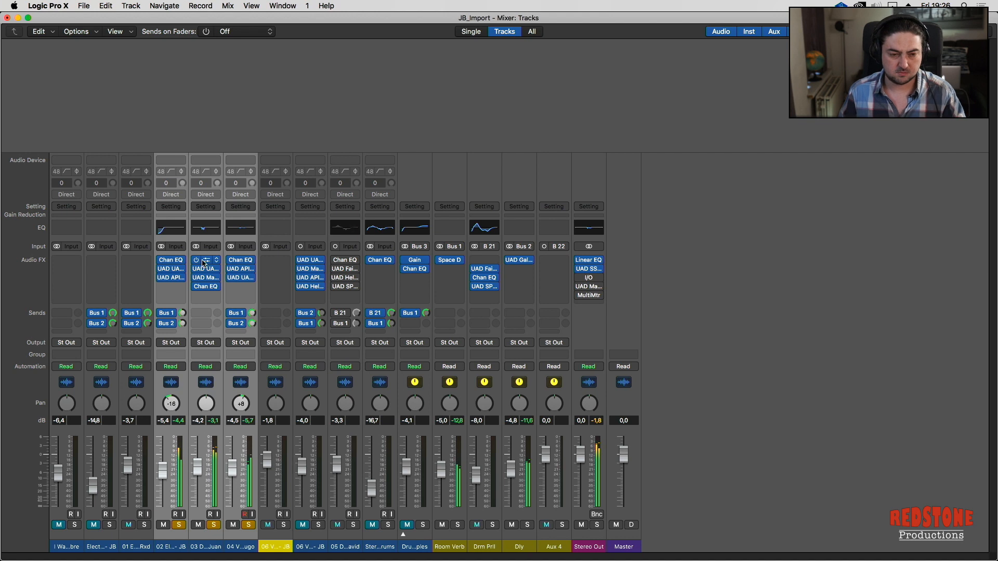
{"action": "key", "text": "super+2"}
{"action": "key", "text": "space"}
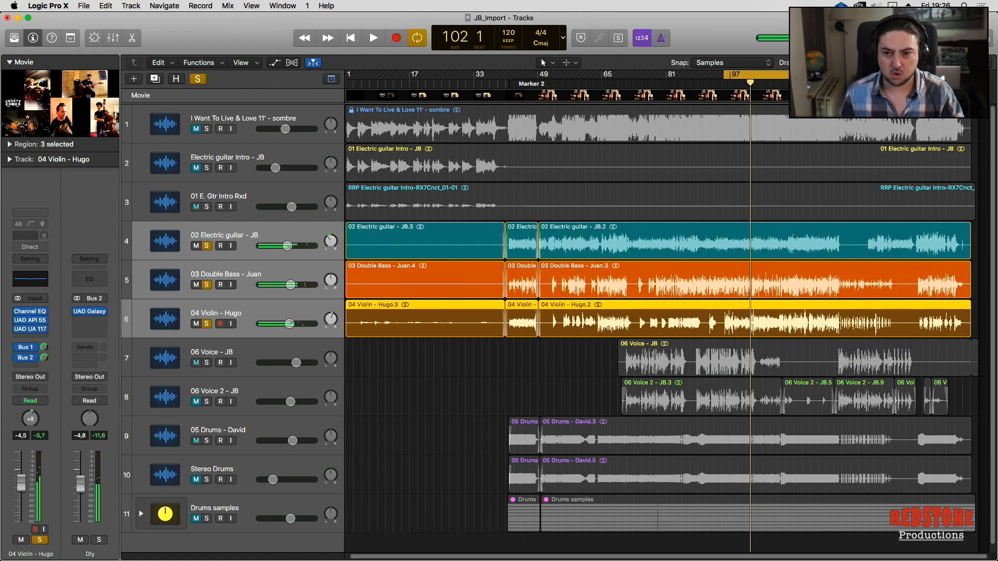
- Turn off cycle mode, select the 06 Voice track and clear the solo from all tracks
{"action": "left_click", "coordinate": [780, 77]}
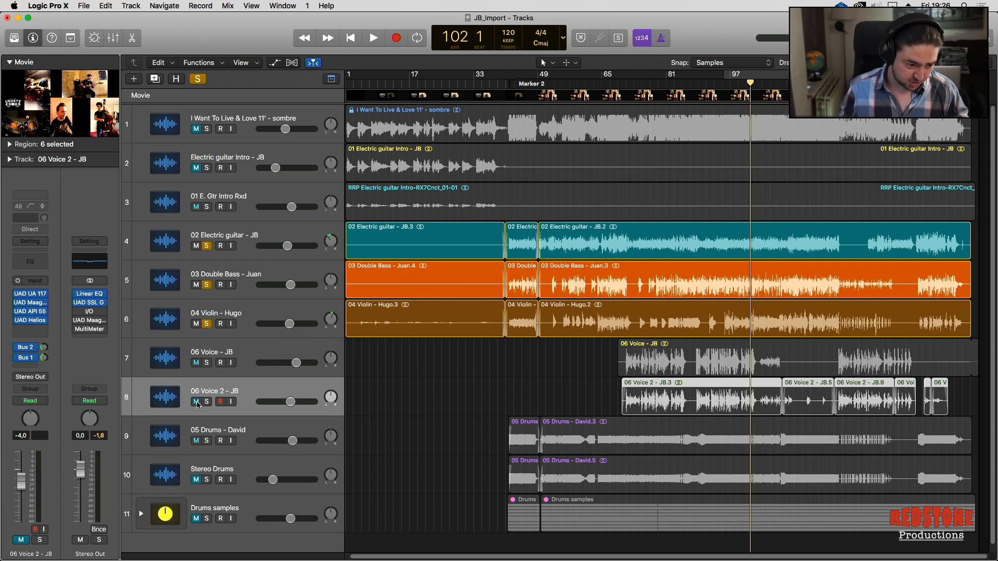
{"action": "left_click", "coordinate": [230, 374]}
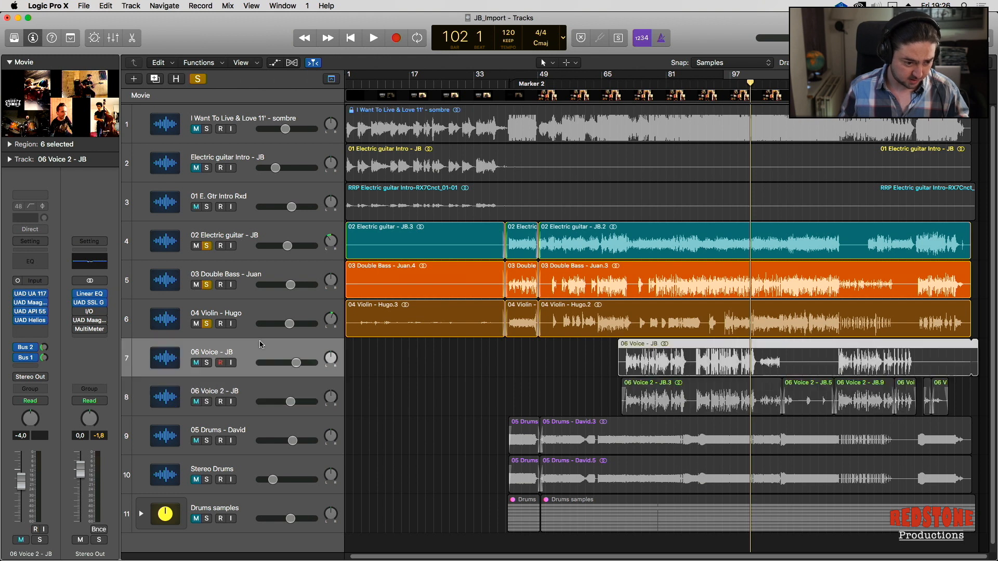
{"action": "left_click", "coordinate": [207, 324], "text": "alt"}
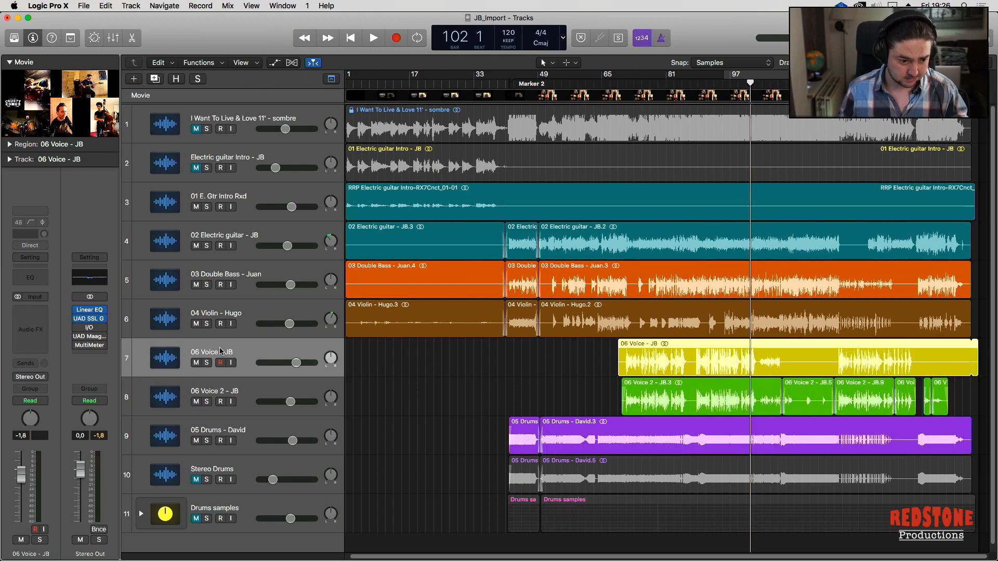
- Solo the 06 Voice track, set the cycle range to its region and play it, then stop playback
{"action": "left_click", "coordinate": [210, 362]}
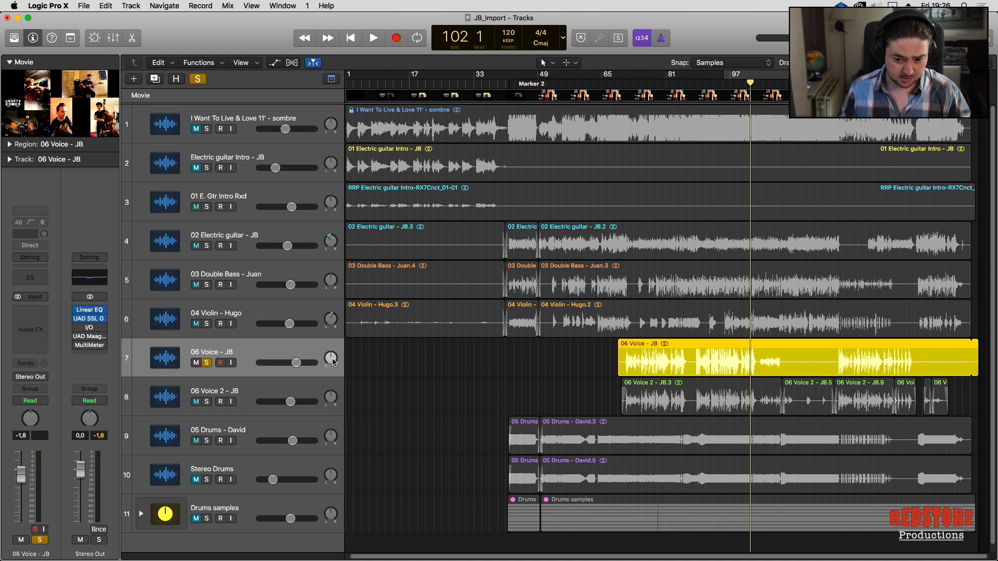
{"action": "key", "text": "u"}
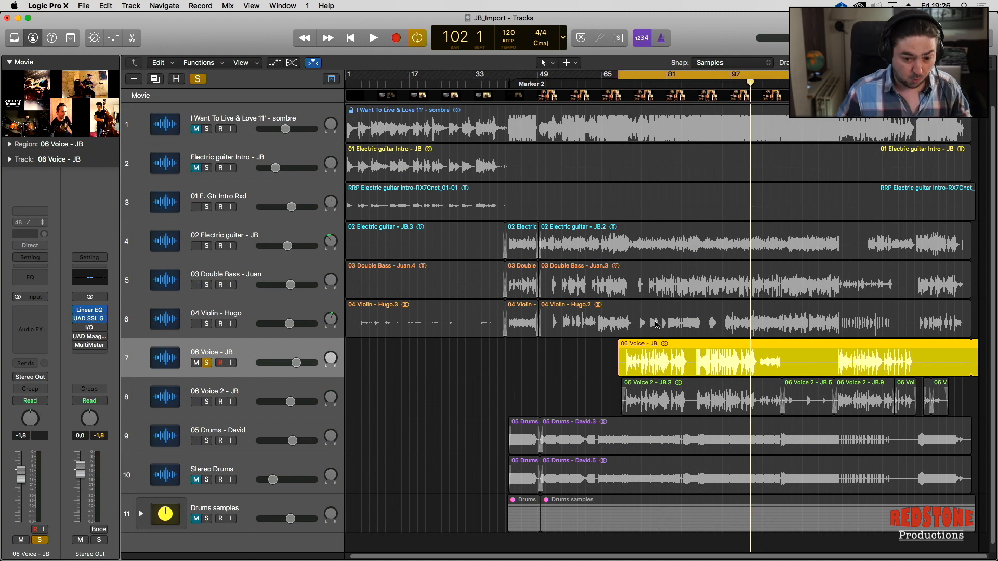
{"action": "key", "text": "space"}
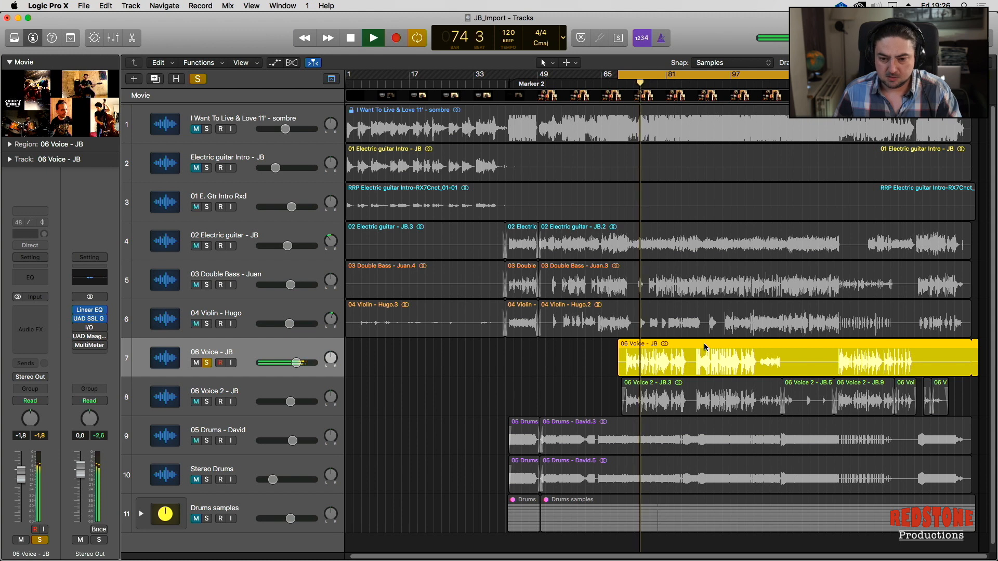
{"action": "key", "text": "space"}
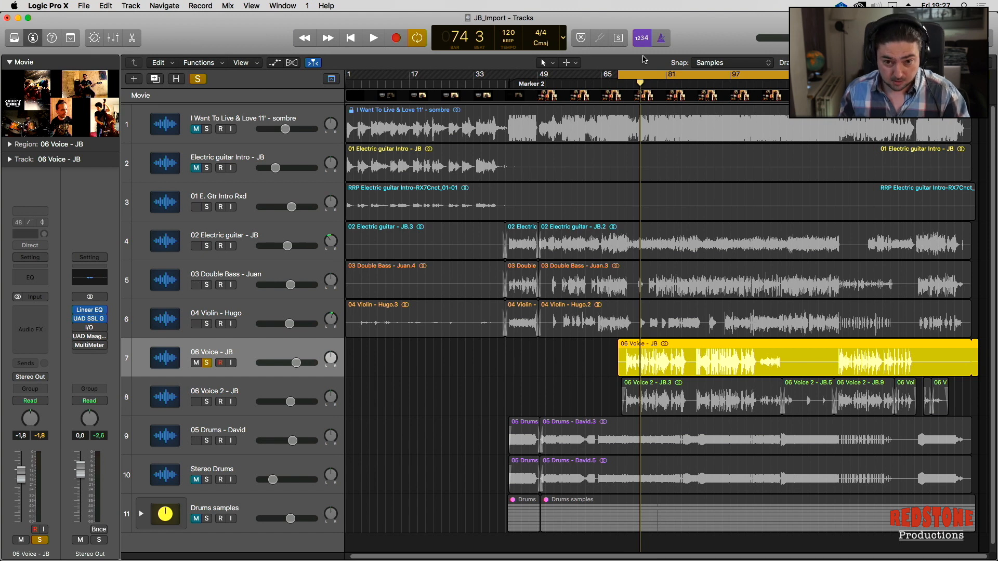
- Move the cycle start to about bar 88, before the second vocal section of 06 Voice, and play that section briefly
{"action": "left_click_drag", "start_coordinate": [620, 74], "coordinate": [695, 130]}
{"action": "key", "text": "super+Right"}
{"action": "key", "text": "super+Right"}
{"action": "key", "text": "super+Right"}
{"action": "key", "text": "super+Right"}
{"action": "key", "text": "super+Right"}
{"action": "key", "text": "super+Right"}
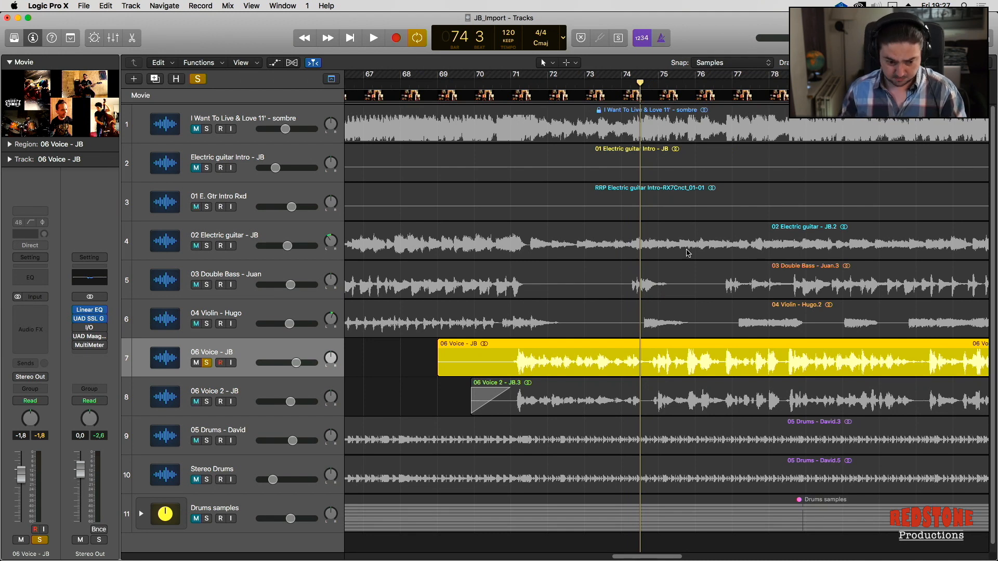
{"action": "key", "text": "super+Left"}
{"action": "key", "text": "super+Left"}
{"action": "key", "text": "super+Left"}
{"action": "key", "text": "super+Left"}
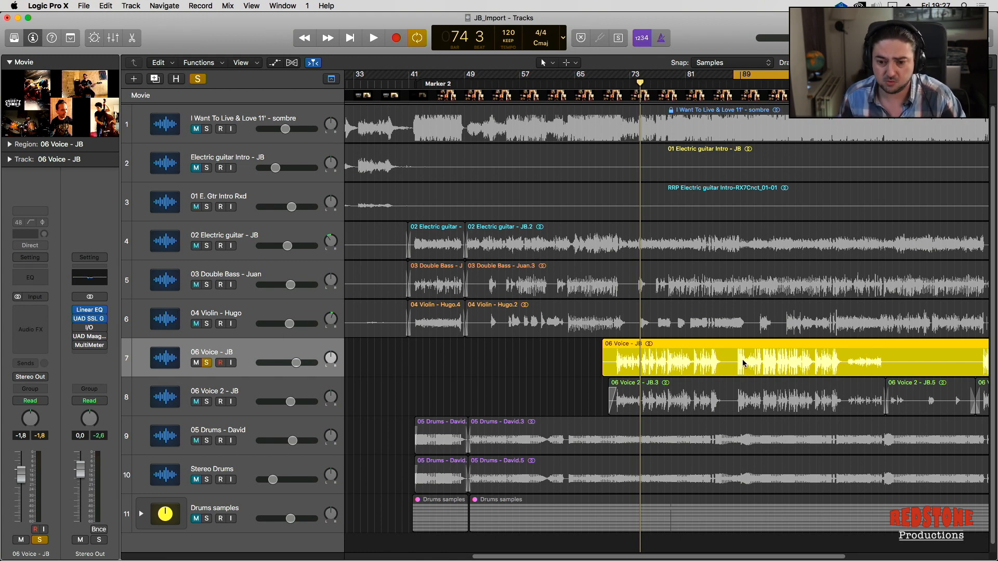
{"action": "key", "text": "space"}
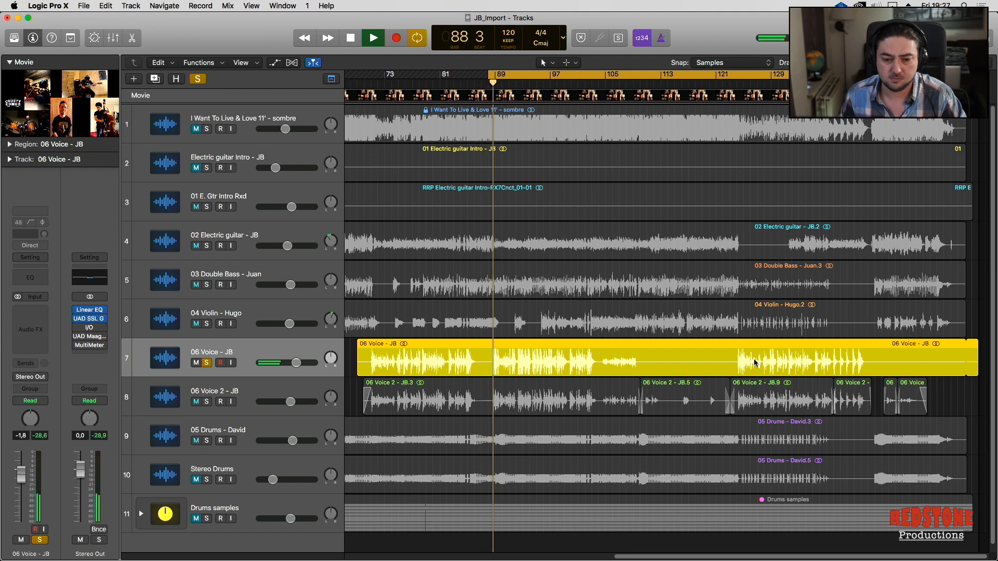
{"action": "key", "text": "space"}
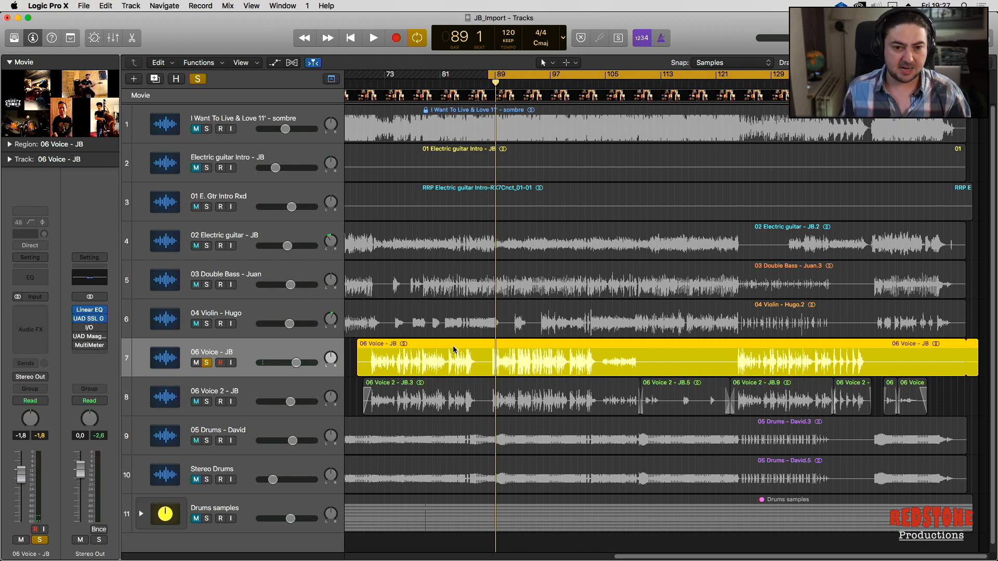
- Remove the solo from 06 Voice, mute the track, and turn off cycle mode
{"action": "left_click", "coordinate": [206, 362]}
{"action": "left_click", "coordinate": [196, 362]}
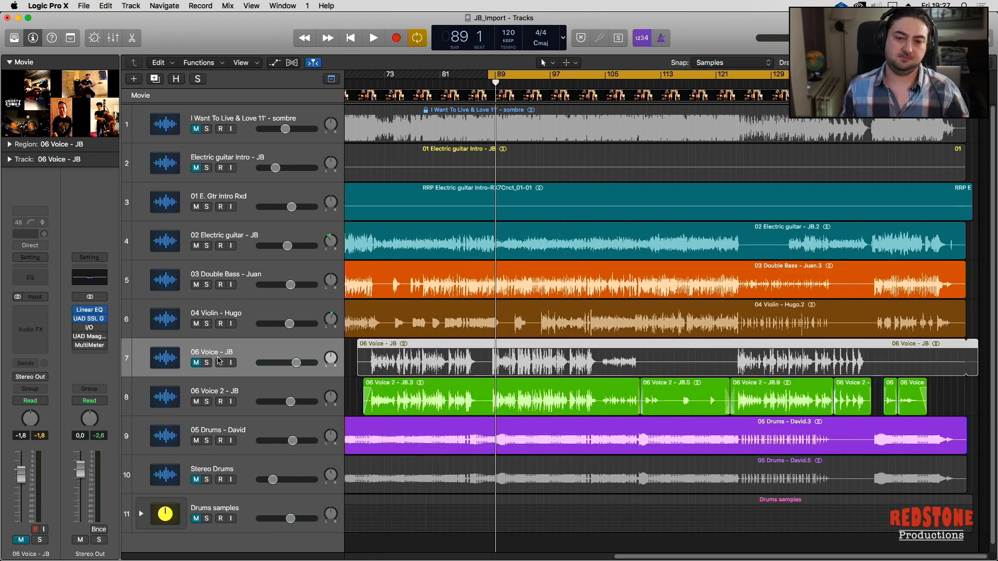
{"action": "left_click", "coordinate": [220, 362]}
{"action": "key", "text": "super+Left"}
{"action": "key", "text": "super+Left"}
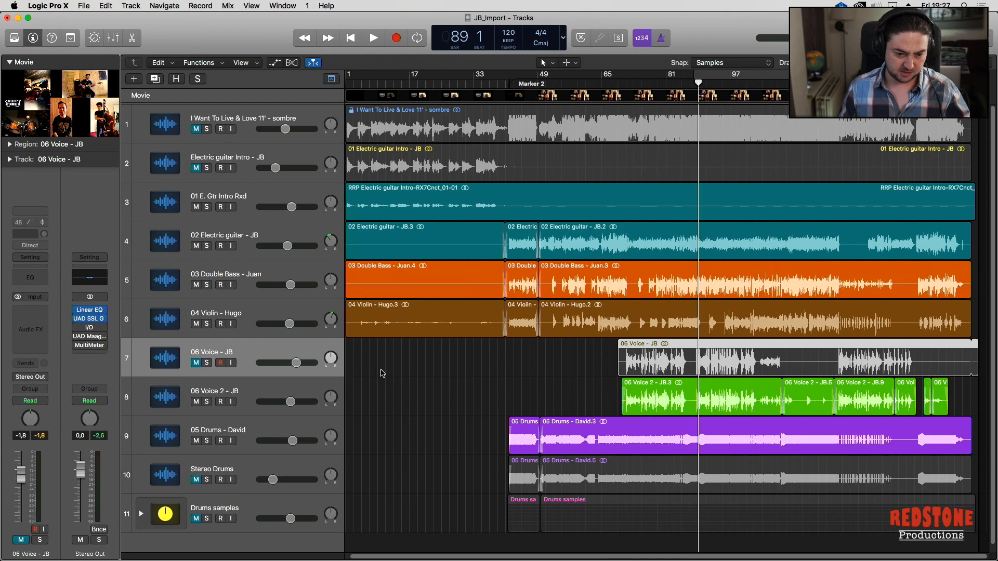
- Select and solo the 06 Voice 2 track, turn cycle mode back on and start playback
{"action": "left_click", "coordinate": [215, 390]}
{"action": "left_click_drag", "start_coordinate": [10, 294], "coordinate": [17, 359]}
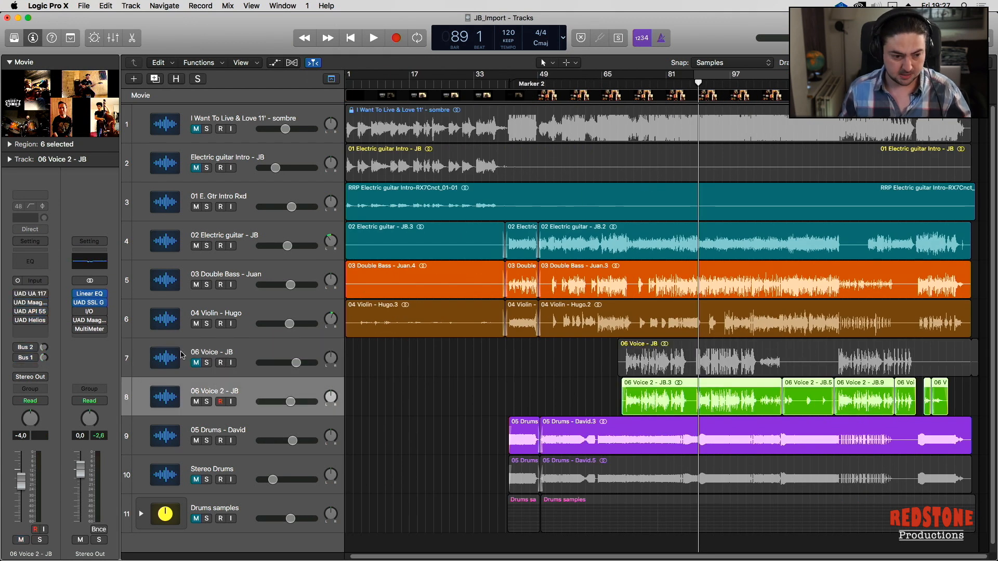
{"action": "key", "text": "s"}
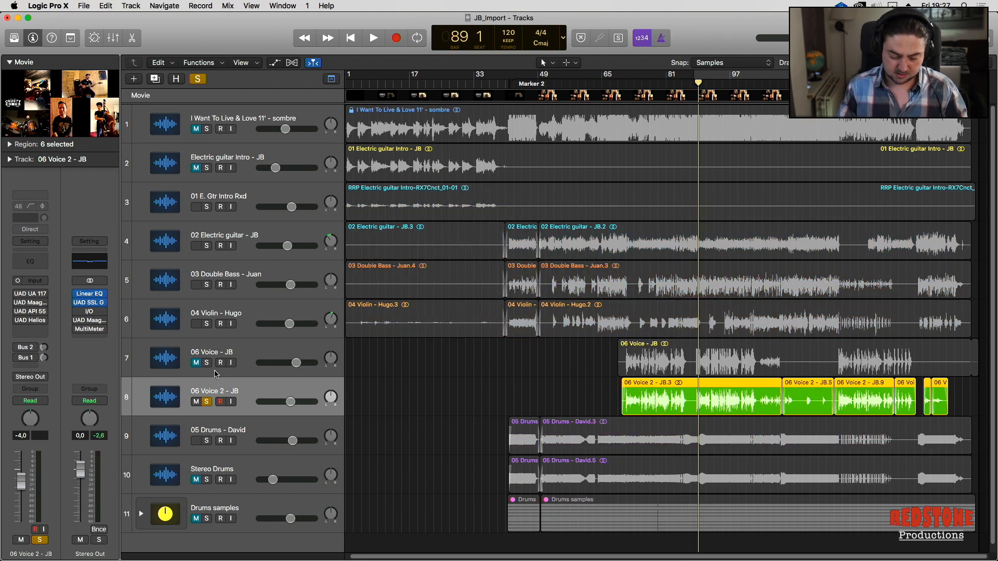
{"action": "key", "text": "c"}
{"action": "key", "text": "space"}
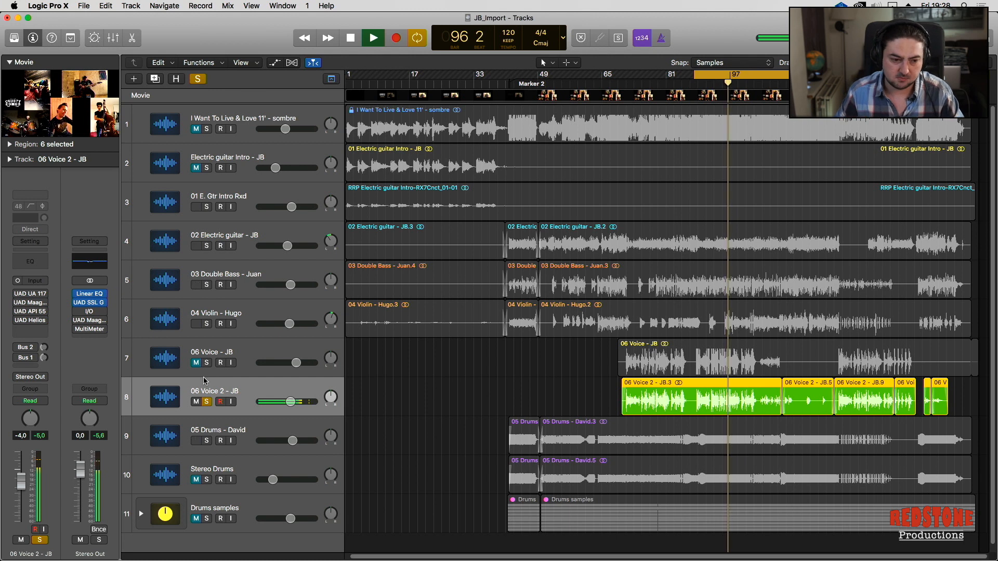
- Compare 06 Voice and 06 Voice 2 by alternating exclusive solo during playback, lowering the 06 Voice volume to -5.6 dB
{"action": "left_click", "coordinate": [206, 363], "text": "alt"}
{"action": "left_click", "coordinate": [297, 363]}
{"action": "left_click_drag", "start_coordinate": [296, 363], "coordinate": [287, 363]}
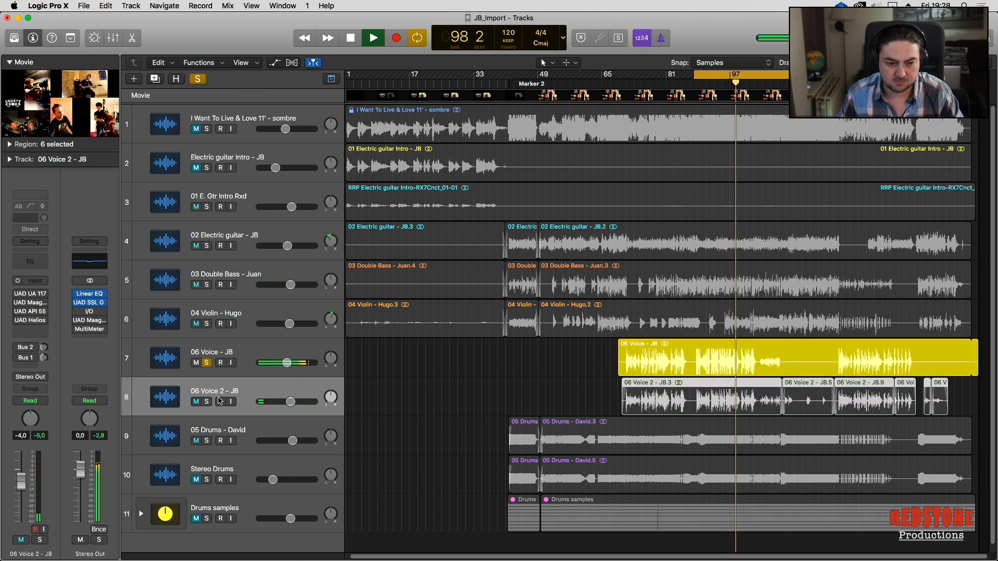
{"action": "left_click", "coordinate": [207, 402], "text": "alt"}
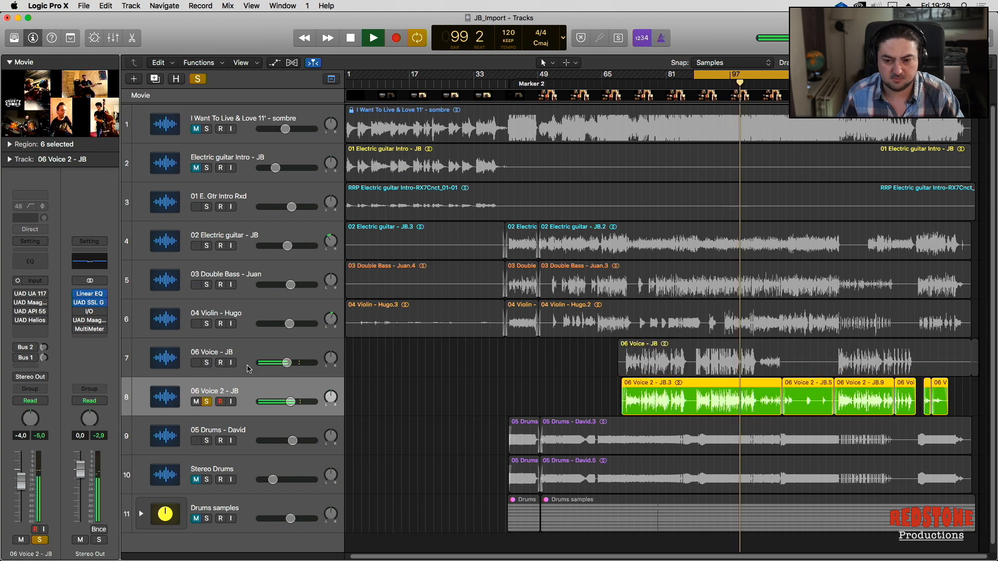
{"action": "left_click", "coordinate": [206, 363], "text": "alt"}
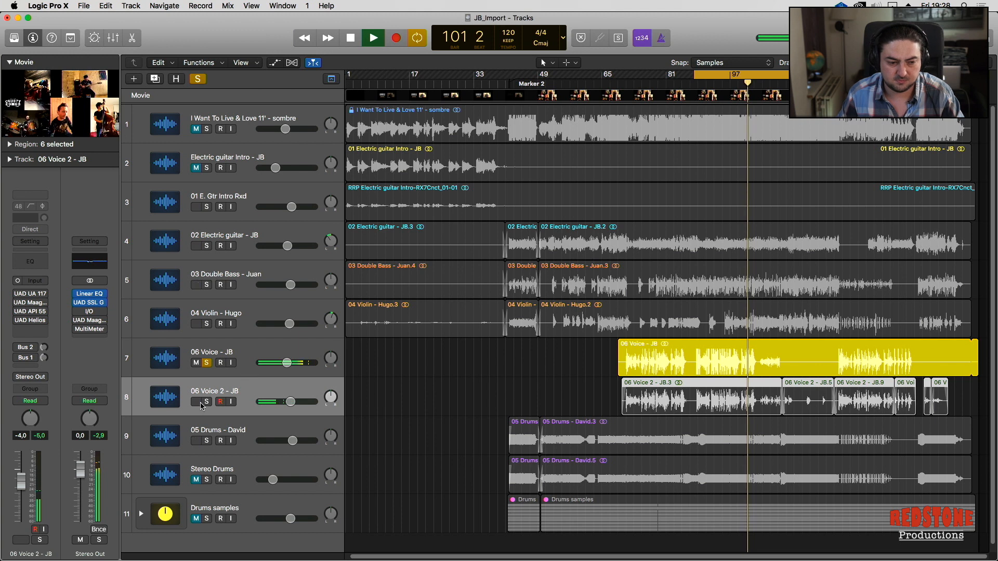
{"action": "left_click", "coordinate": [206, 402], "text": "alt"}
{"action": "key", "text": "space"}
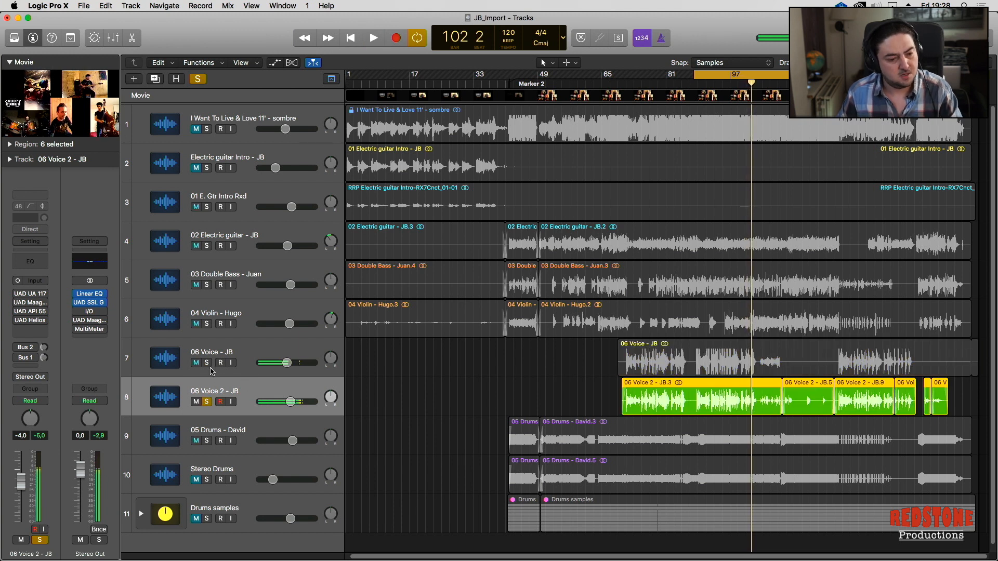
- Clear the solo from 06 Voice 2, then mute and hide the original 06 Voice track
{"action": "left_click", "coordinate": [206, 402]}
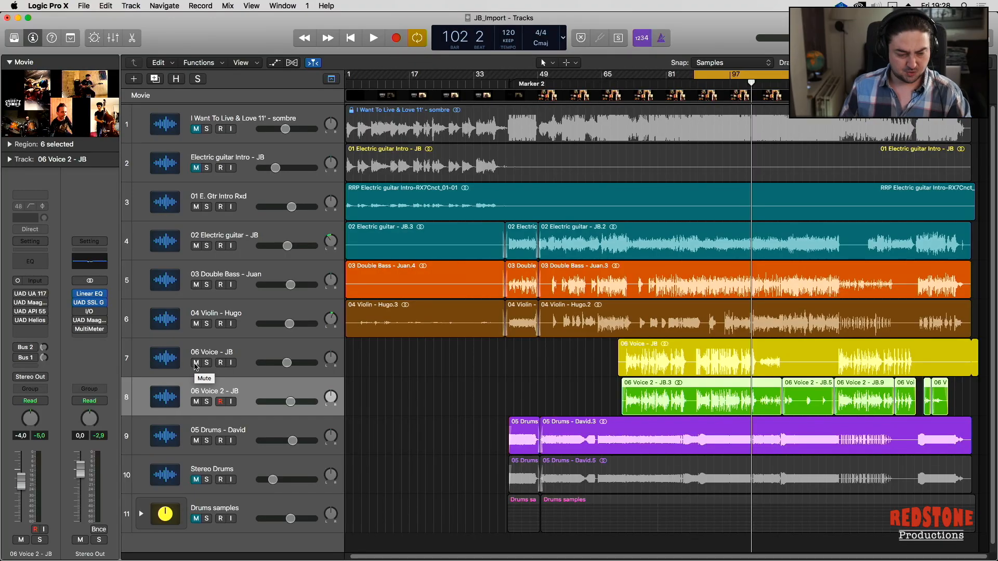
{"action": "left_click", "coordinate": [196, 363]}
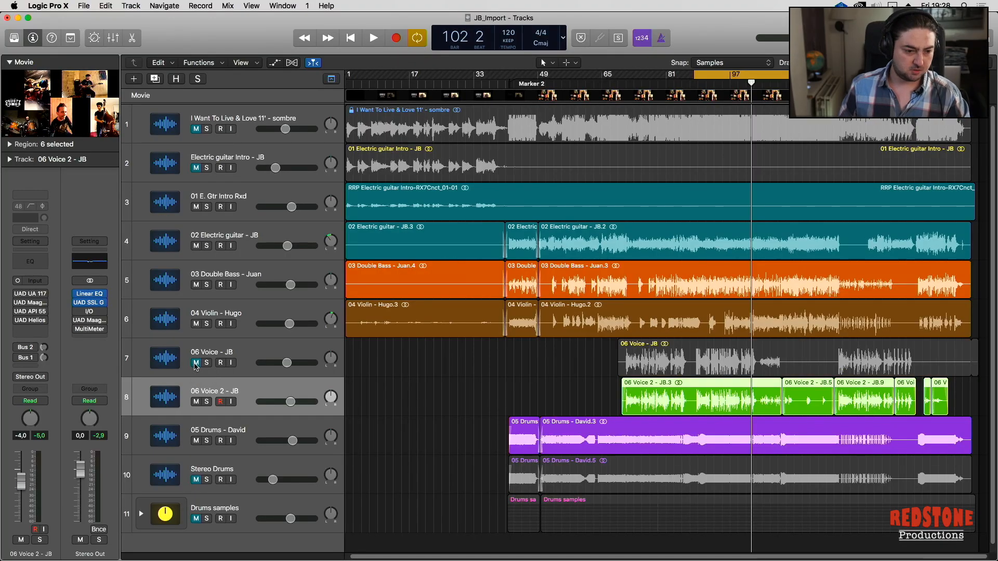
{"action": "right_click", "coordinate": [246, 349]}
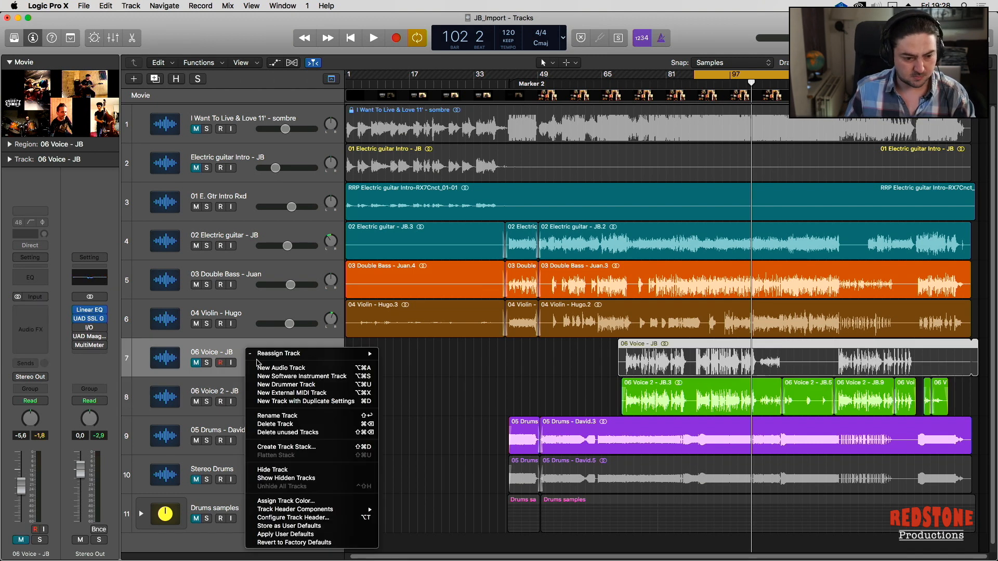
{"action": "left_click", "coordinate": [288, 469]}
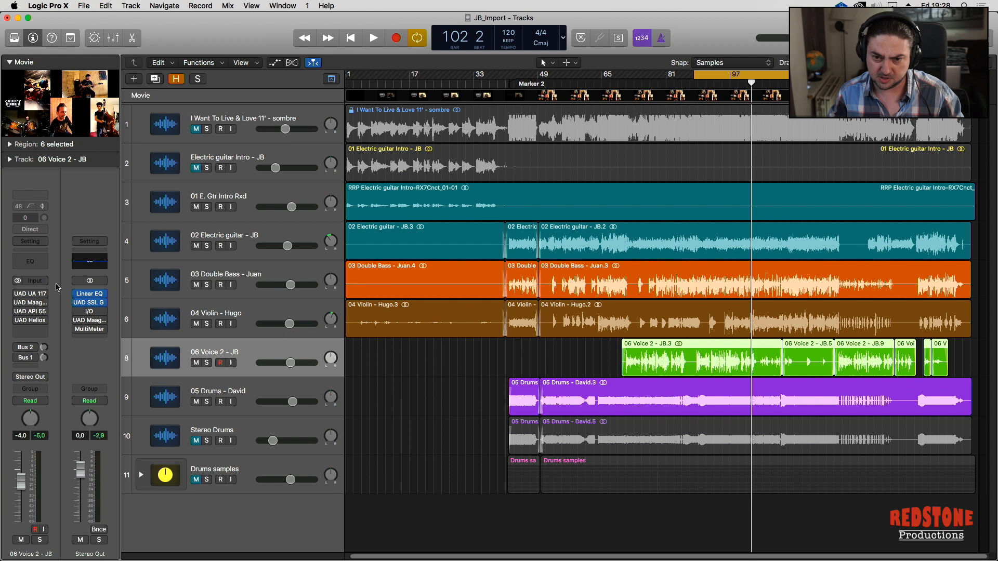
- Play the loop with 06 Voice 2 soloed, stop it, and set the channel's input format to mono
{"action": "key", "text": "space"}
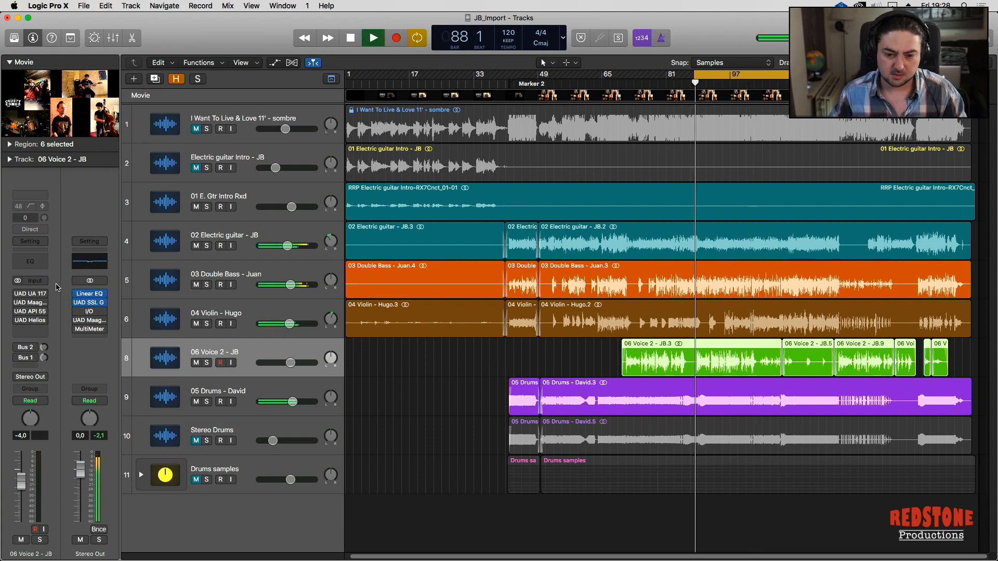
{"action": "key", "text": "s"}
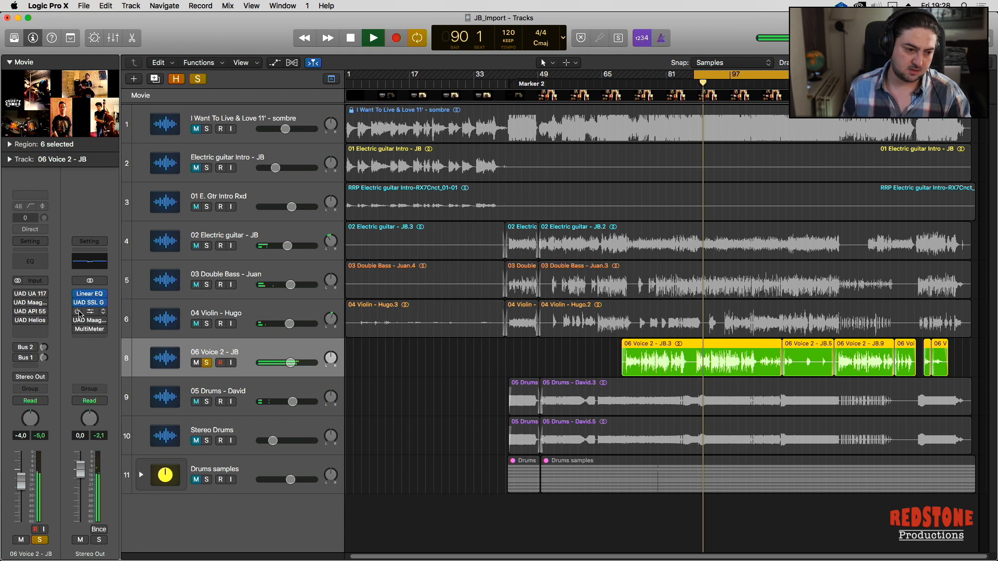
{"action": "key", "text": "space"}
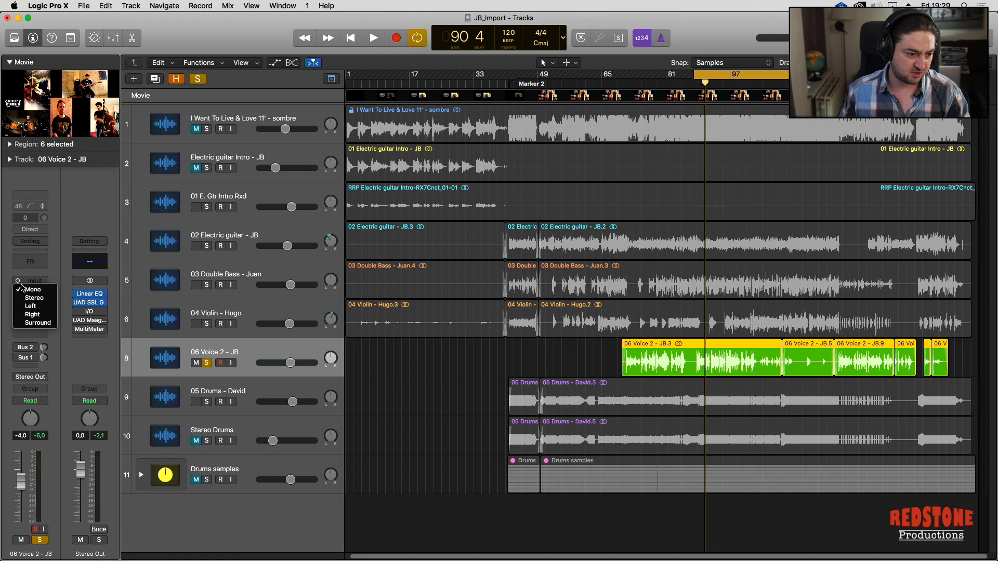
- Open the UAD UA 1176LN Legacy on 06 Voice 2, extend the cycle back to the vocal's start, and enable the compressor during playback
{"action": "left_click", "coordinate": [35, 295]}
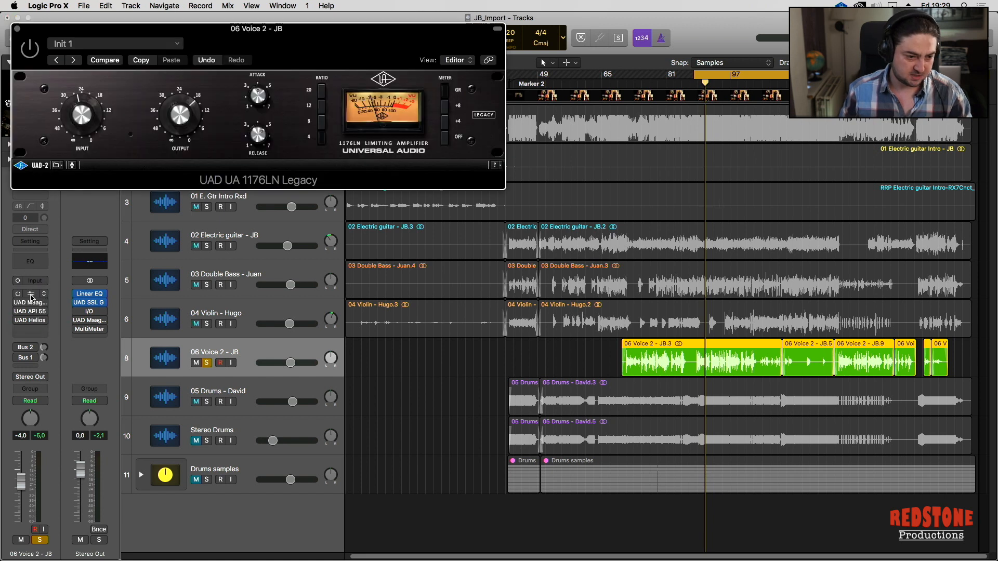
{"action": "left_click_drag", "start_coordinate": [174, 33], "coordinate": [304, 90]}
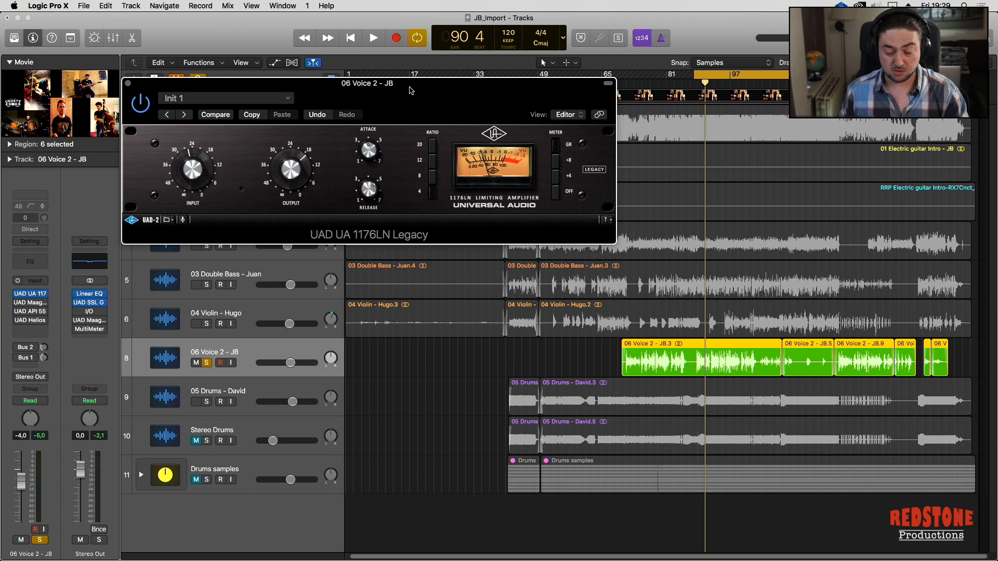
{"action": "left_click_drag", "start_coordinate": [695, 73], "coordinate": [624, 79]}
{"action": "key", "text": "space"}
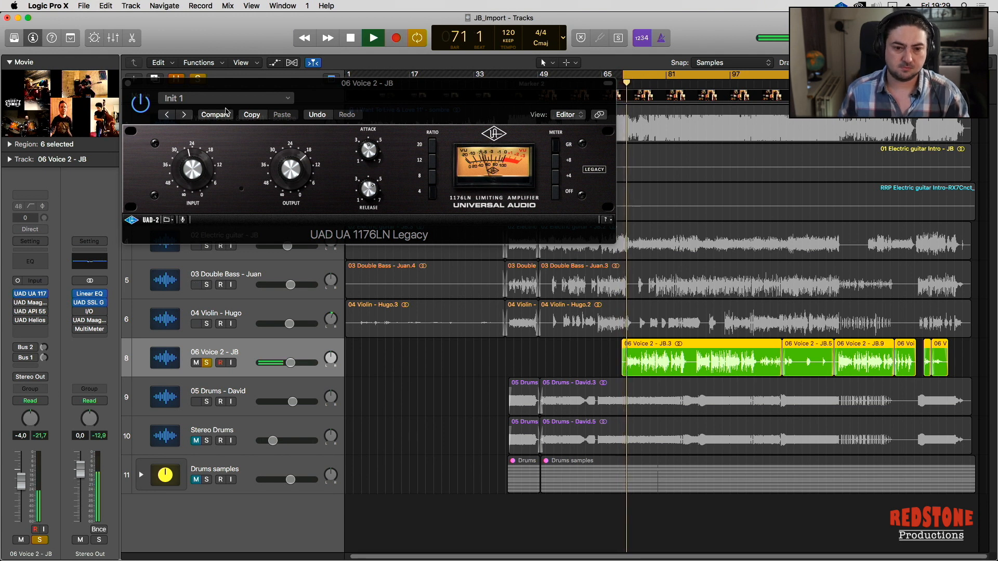
{"action": "left_click", "coordinate": [145, 107]}
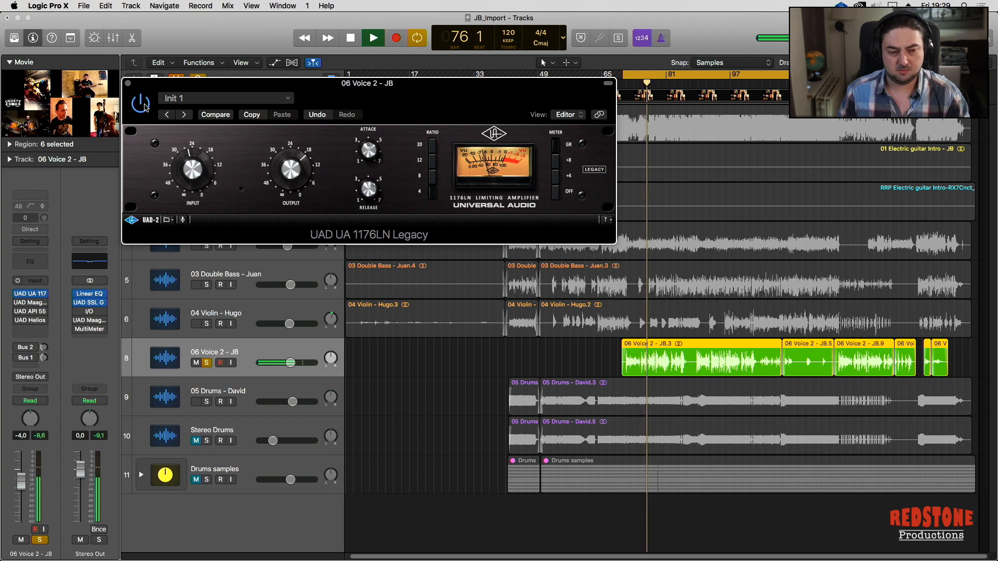
{"action": "left_click", "coordinate": [140, 103]}
{"action": "key", "text": "space"}
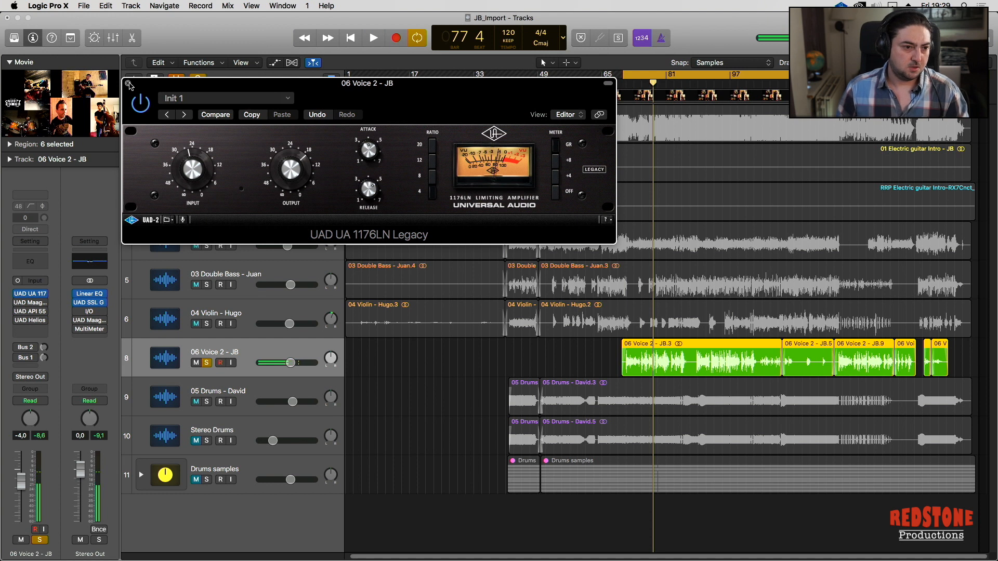
- Close the compressor and open the UAD Maag EQ4 on 06 Voice 2, placing its window over the tracks
{"action": "left_click", "coordinate": [129, 84]}
{"action": "right_click", "coordinate": [30, 305]}
{"action": "key", "text": "Escape"}
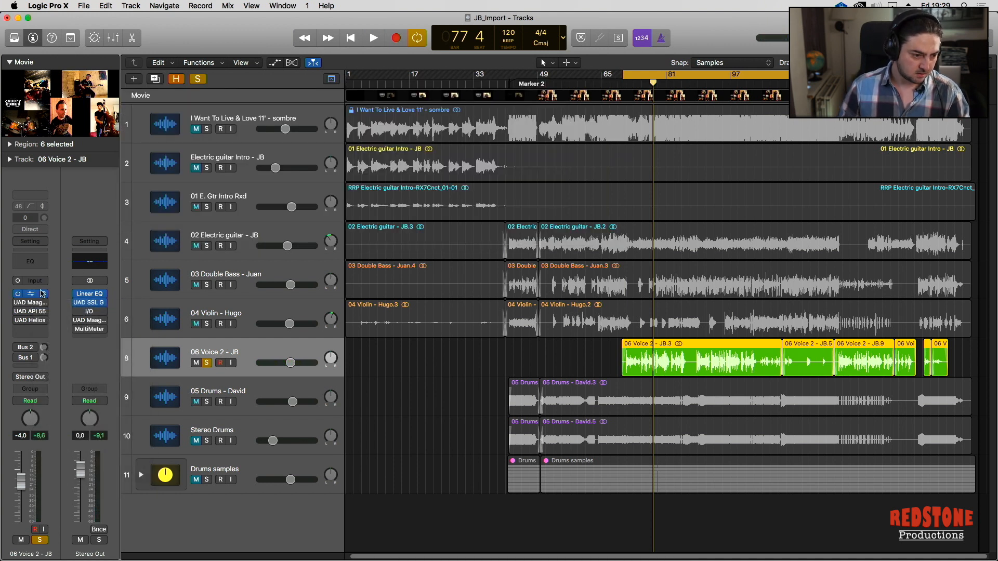
{"action": "left_click", "coordinate": [30, 305]}
{"action": "left_click_drag", "start_coordinate": [134, 39], "coordinate": [337, 115]}
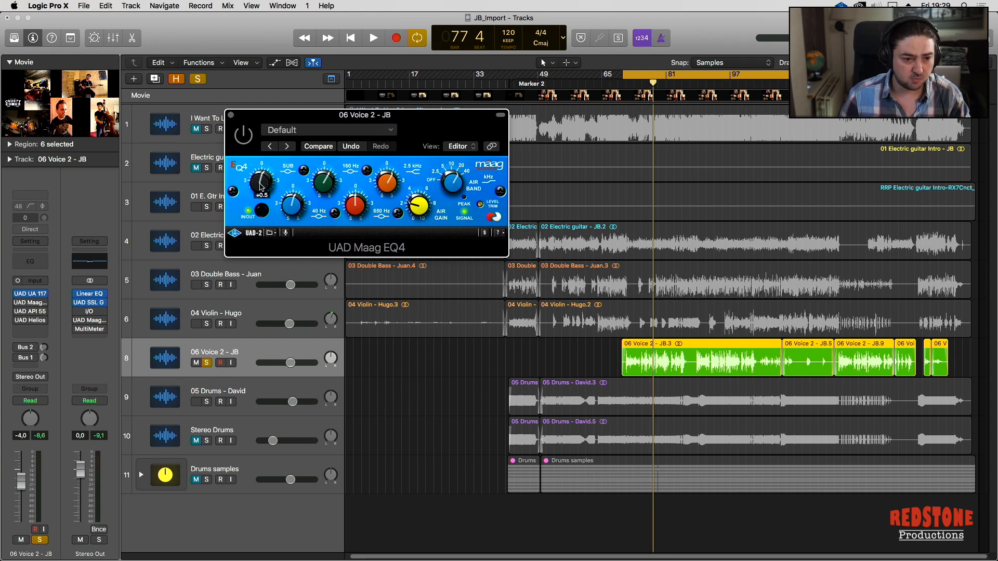
- Check the Maag EQ4's band, air gain and air band settings, and enable the EQ during vocal playback
{"action": "mouse_move", "coordinate": [262, 188]}
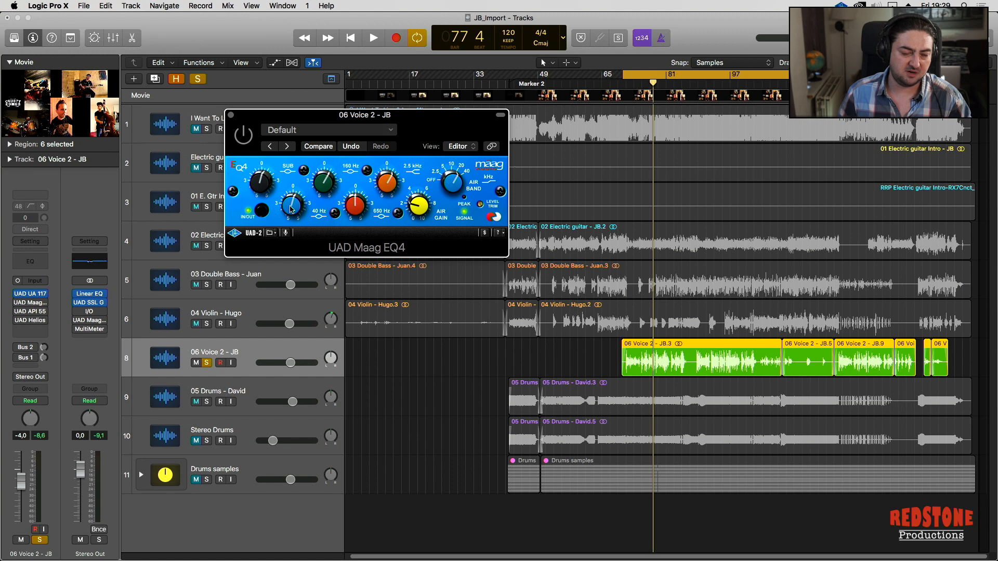
{"action": "mouse_move", "coordinate": [324, 186]}
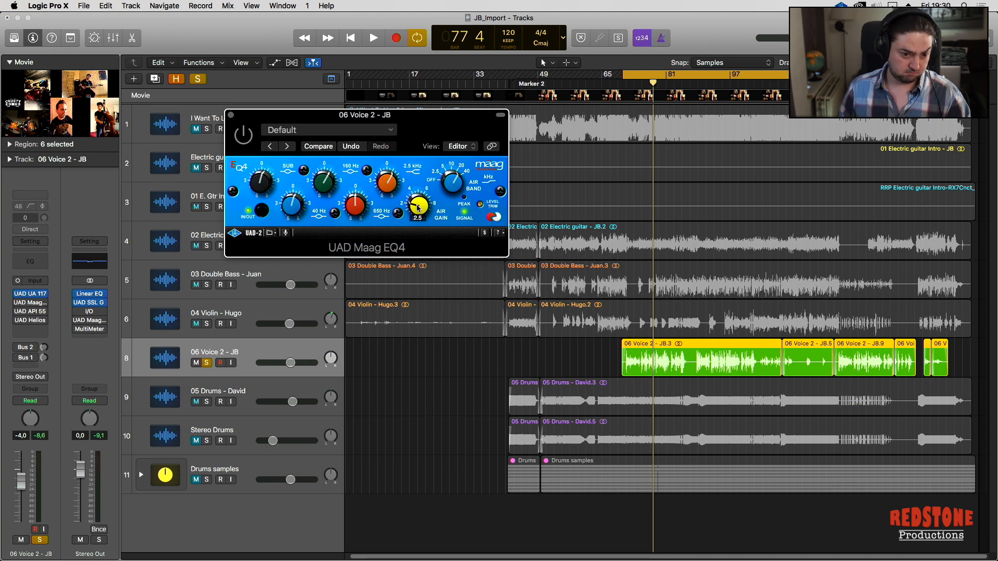
{"action": "mouse_move", "coordinate": [459, 185]}
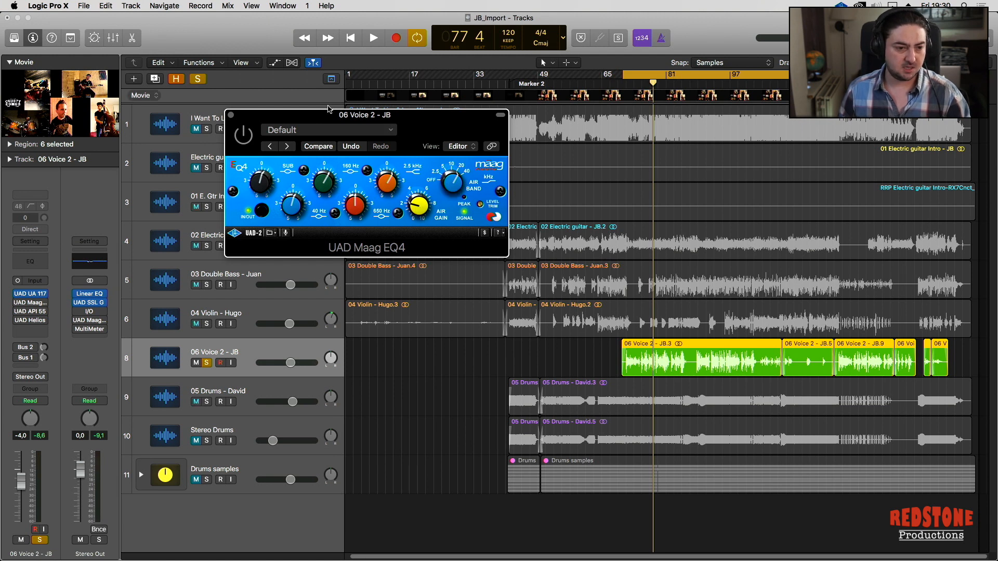
{"action": "mouse_move", "coordinate": [52, 287]}
{"action": "key", "text": "space"}
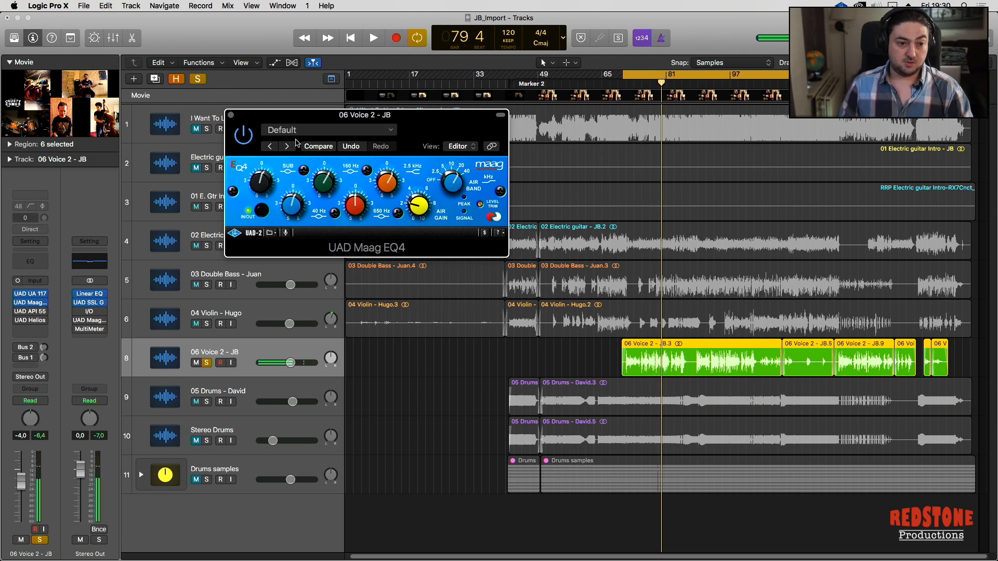
- Close the Maag EQ4 and open the UAD API 550A on 06 Voice 2, placing its window over the tracks
{"action": "left_click", "coordinate": [231, 115]}
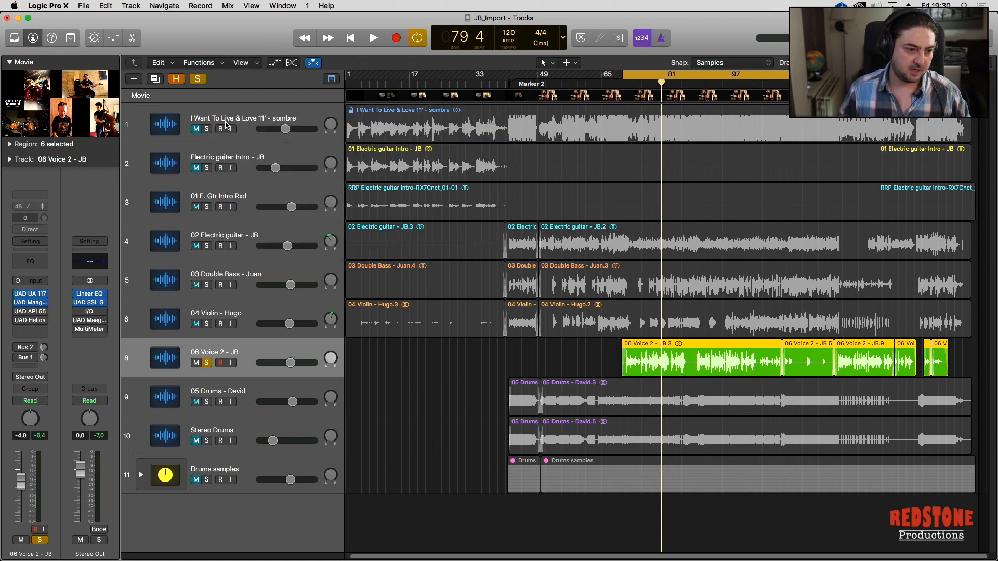
{"action": "left_click", "coordinate": [33, 312]}
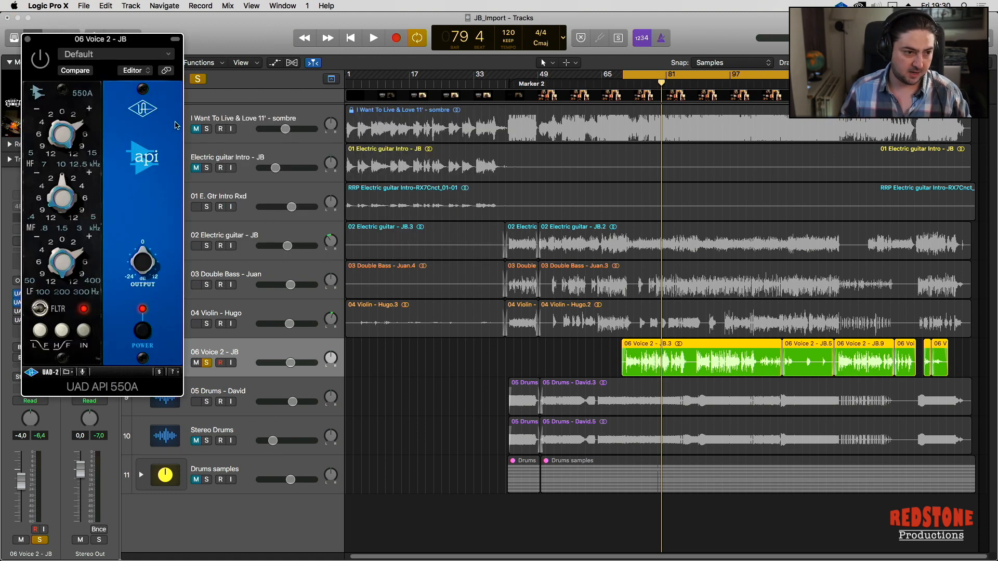
{"action": "left_click_drag", "start_coordinate": [128, 44], "coordinate": [347, 56]}
{"action": "left_click_drag", "start_coordinate": [394, 61], "coordinate": [407, 84]}
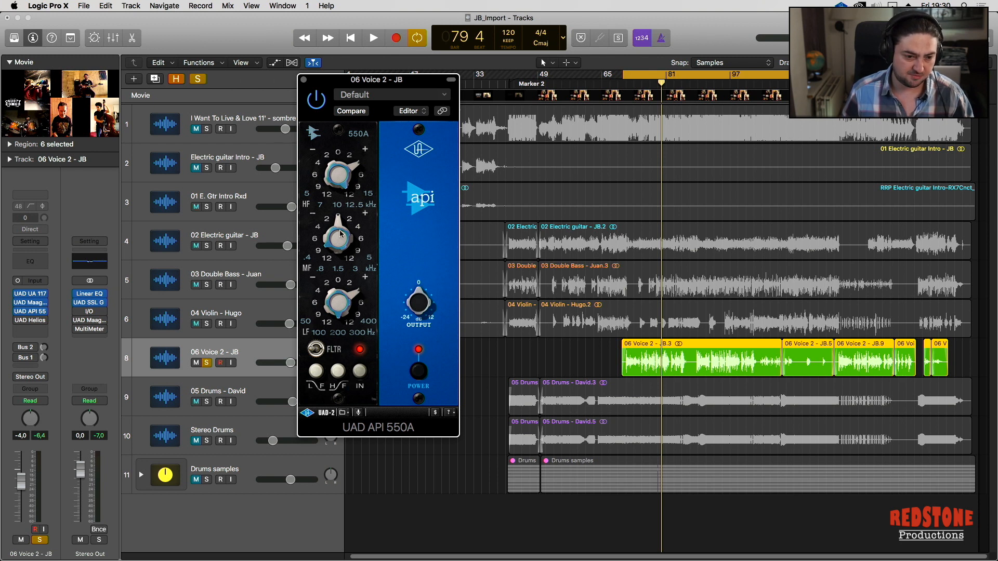
- Enable the API 550A and audition the soloed vocal through it, stopping playback after a few bars
{"action": "left_click", "coordinate": [316, 100]}
{"action": "key", "text": "space"}
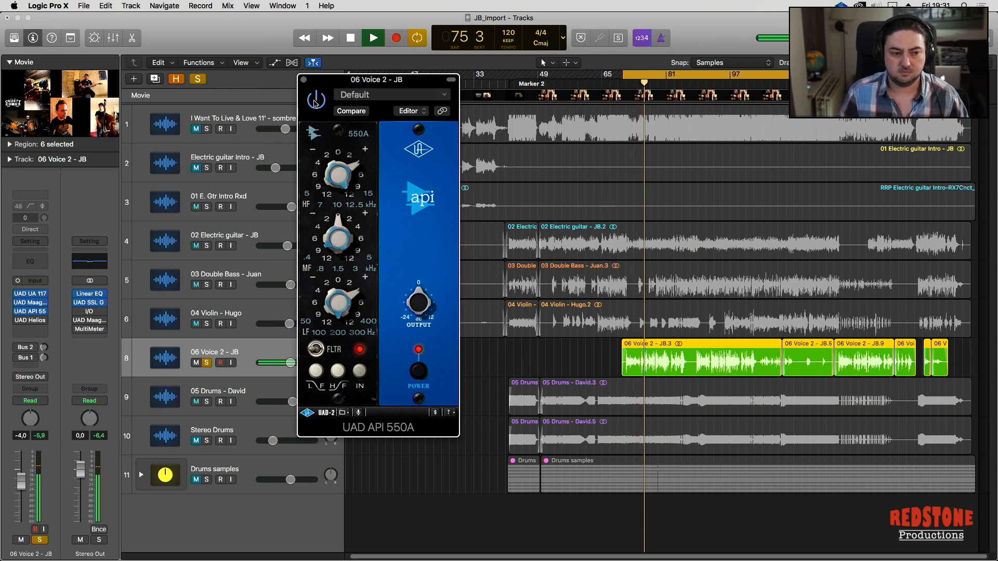
{"action": "key", "text": "space"}
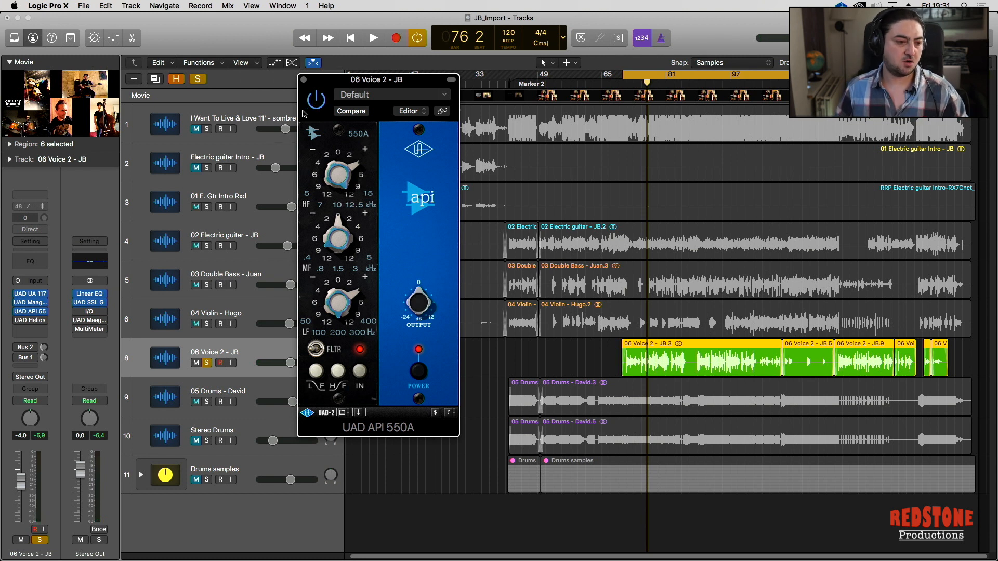
- Replace the API 550A window with the UAD Helios Type 69 on 06 Voice 2 and enable it with playback running
{"action": "left_click", "coordinate": [304, 81]}
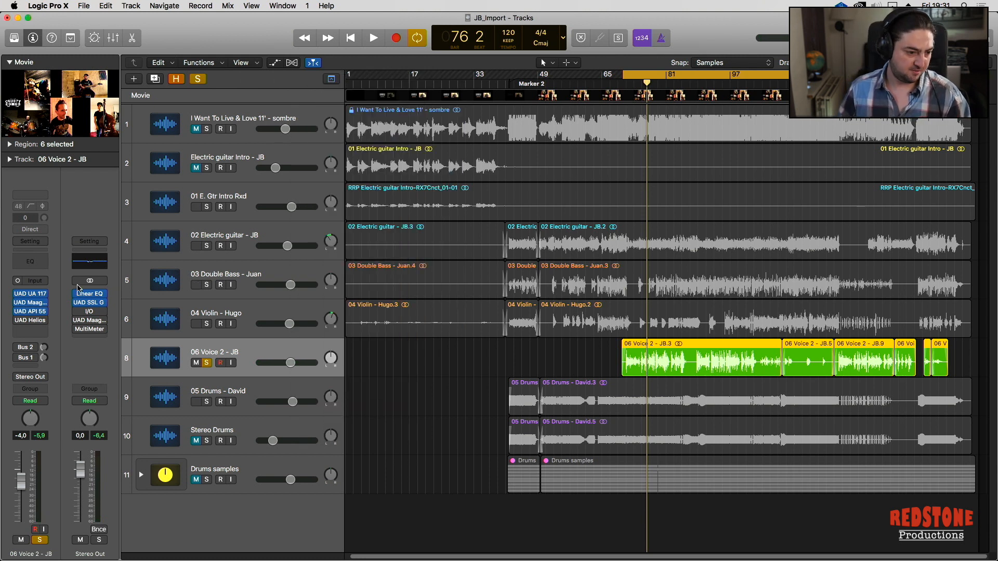
{"action": "left_click", "coordinate": [32, 322]}
{"action": "left_click_drag", "start_coordinate": [61, 32], "coordinate": [298, 68]}
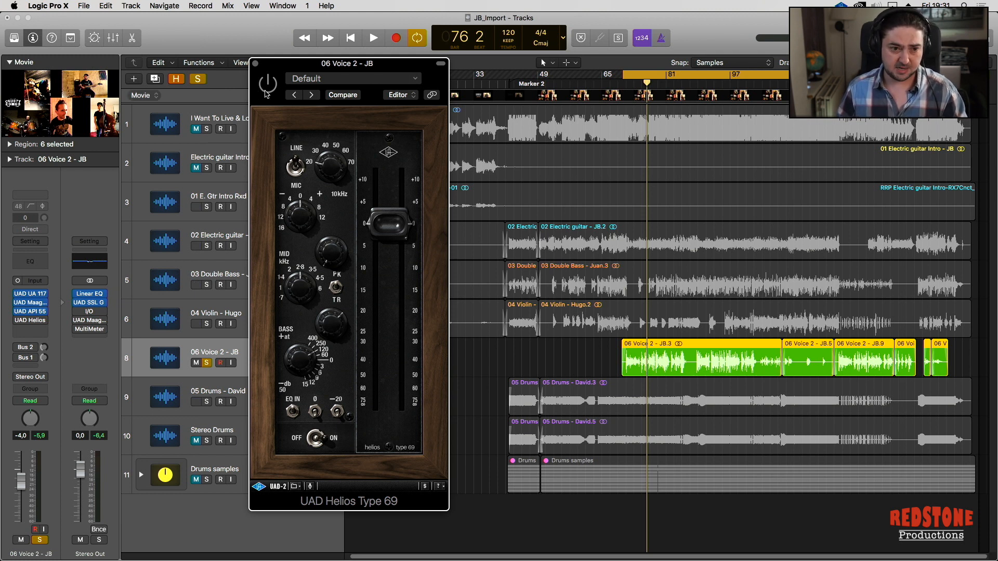
{"action": "key", "text": "space"}
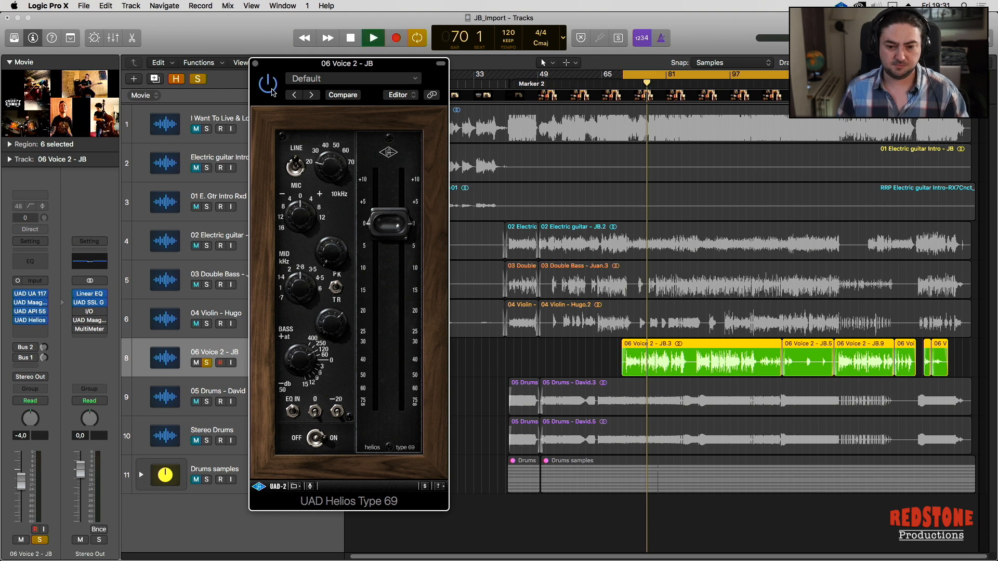
- Unsolo 06 Voice 2 during playback and toggle the Helios Type 69's bypass to compare it within the full mix
{"action": "left_click", "coordinate": [207, 365]}
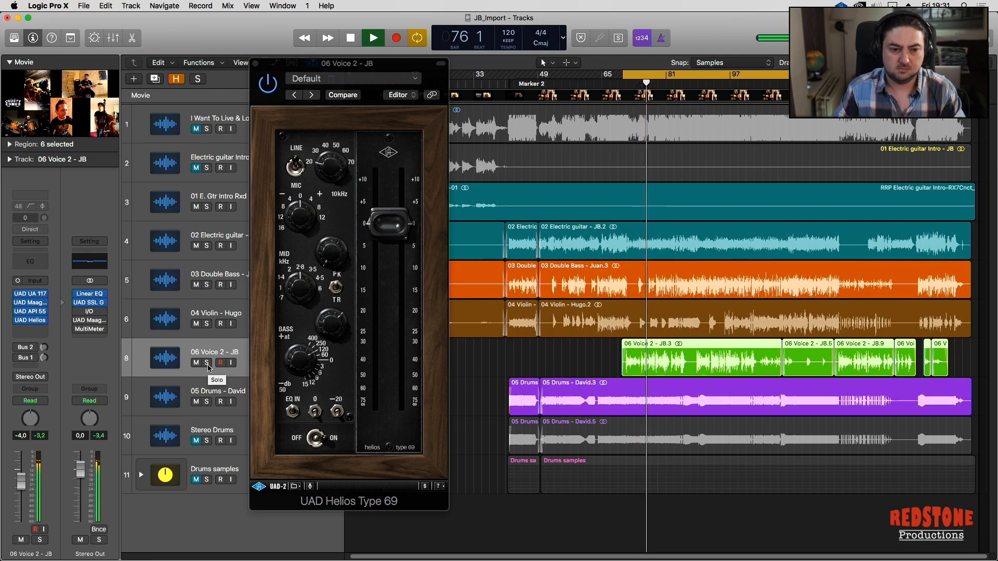
{"action": "left_click", "coordinate": [220, 363]}
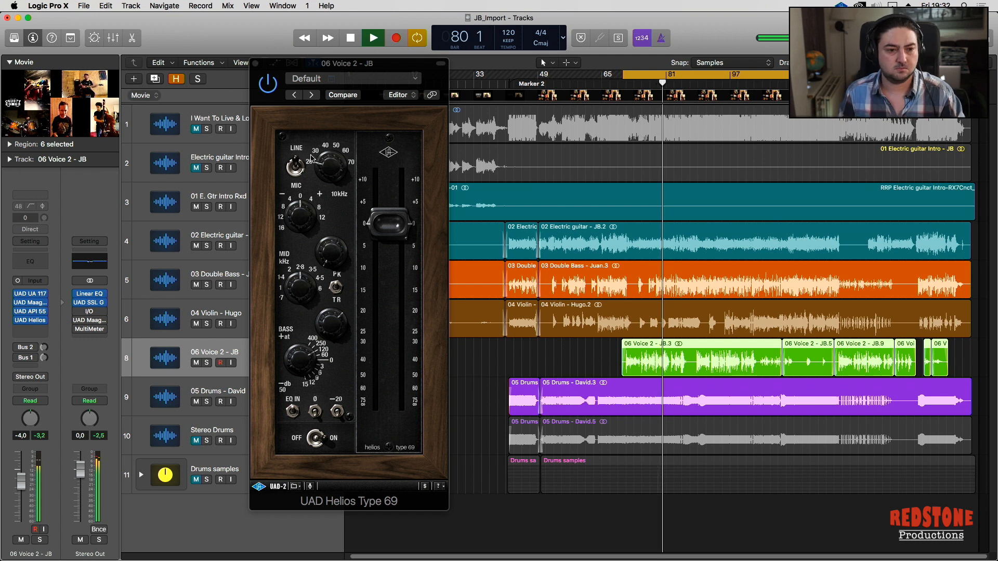
{"action": "left_click", "coordinate": [268, 84]}
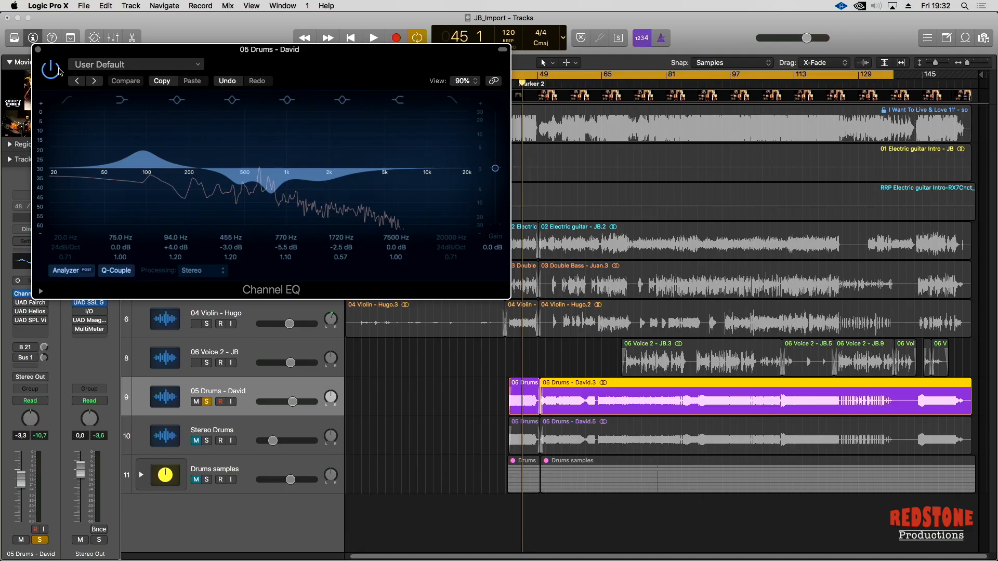
- Compare the soloed 05 Drums track with its Channel EQ bypassed and enabled during playback, leaving the EQ on
{"action": "left_click", "coordinate": [57, 66]}
{"action": "left_click_drag", "start_coordinate": [60, 52], "coordinate": [148, 53]}
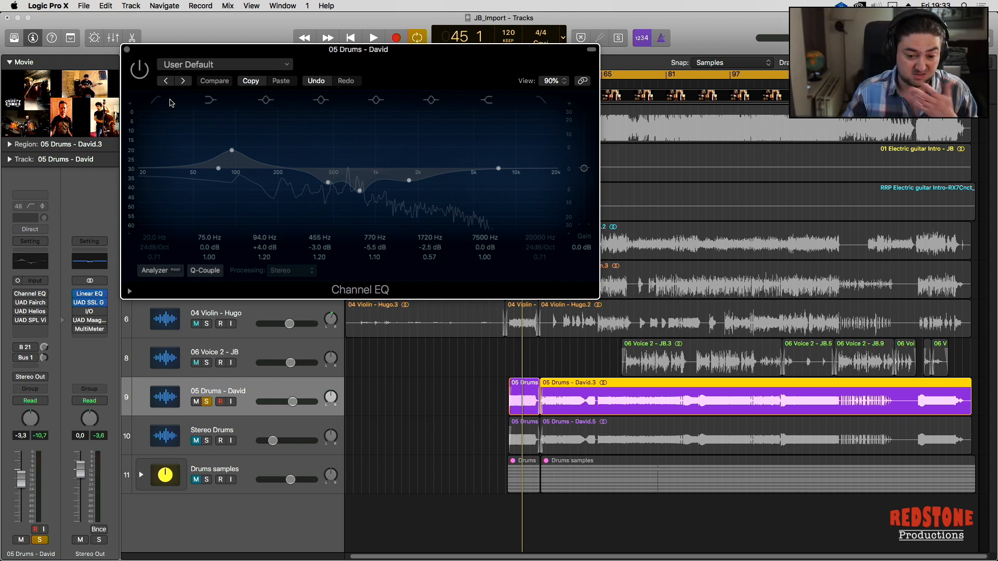
{"action": "key", "text": "space"}
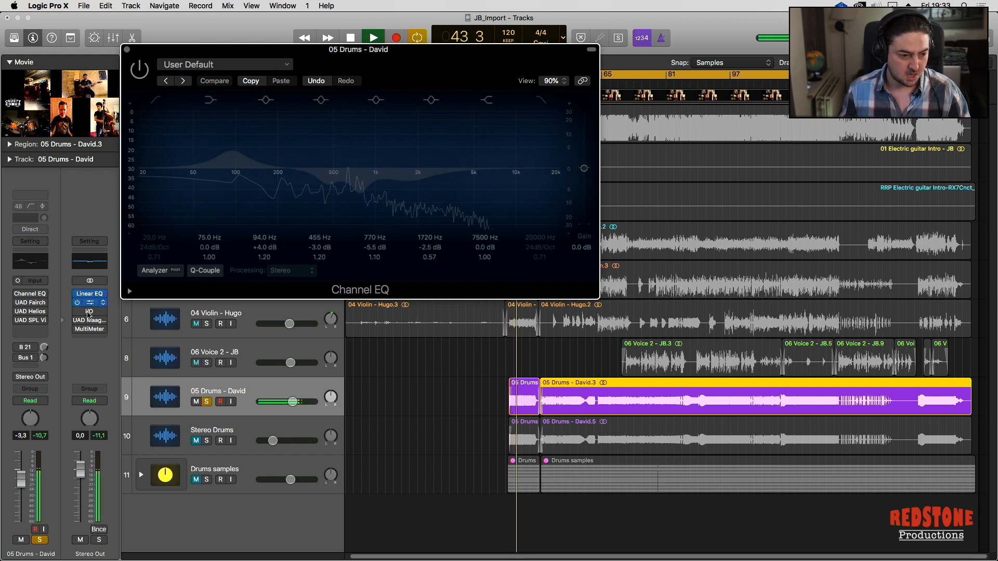
{"action": "left_click", "coordinate": [144, 74]}
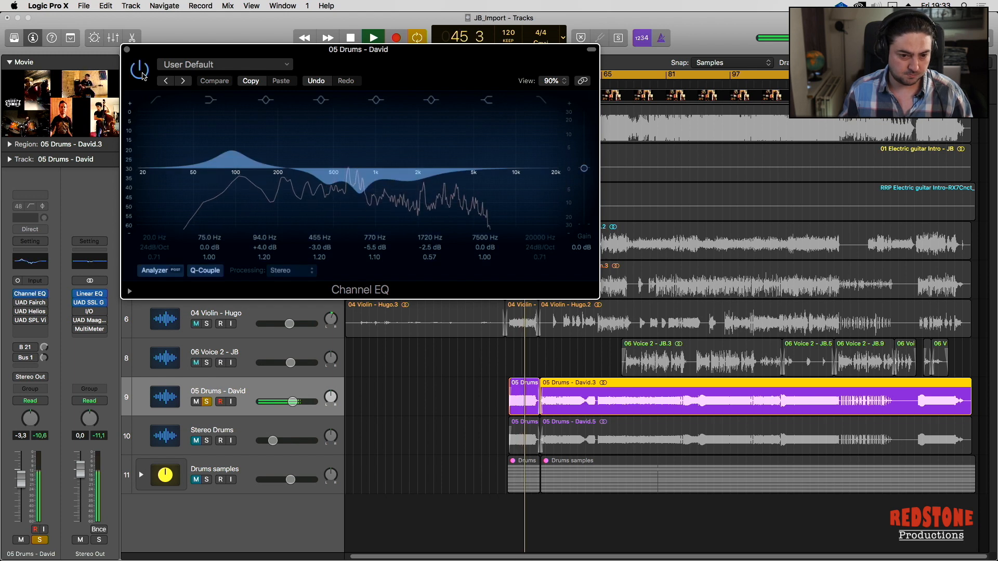
{"action": "left_click", "coordinate": [144, 75]}
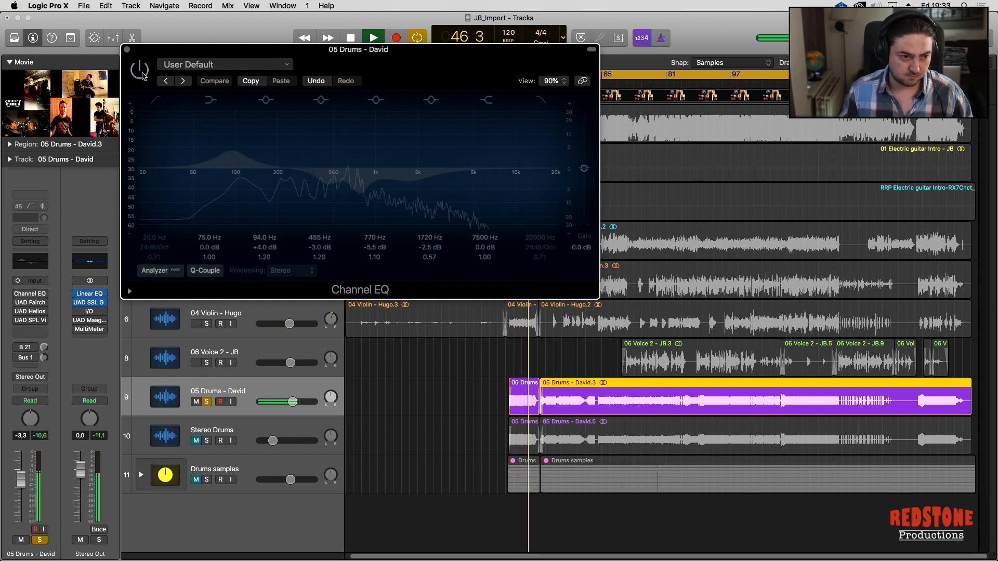
{"action": "left_click", "coordinate": [140, 69]}
{"action": "key", "text": "space"}
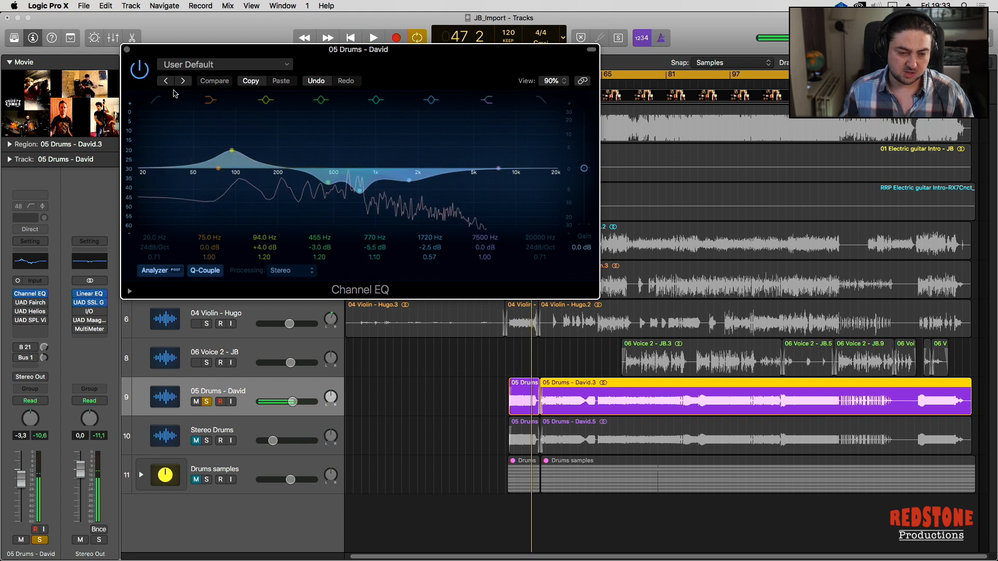
- Close the Channel EQ and open the UAD Fairchild 670 Legacy on 05 Drums, hiding its header and repositioning its window
{"action": "left_click", "coordinate": [127, 50]}
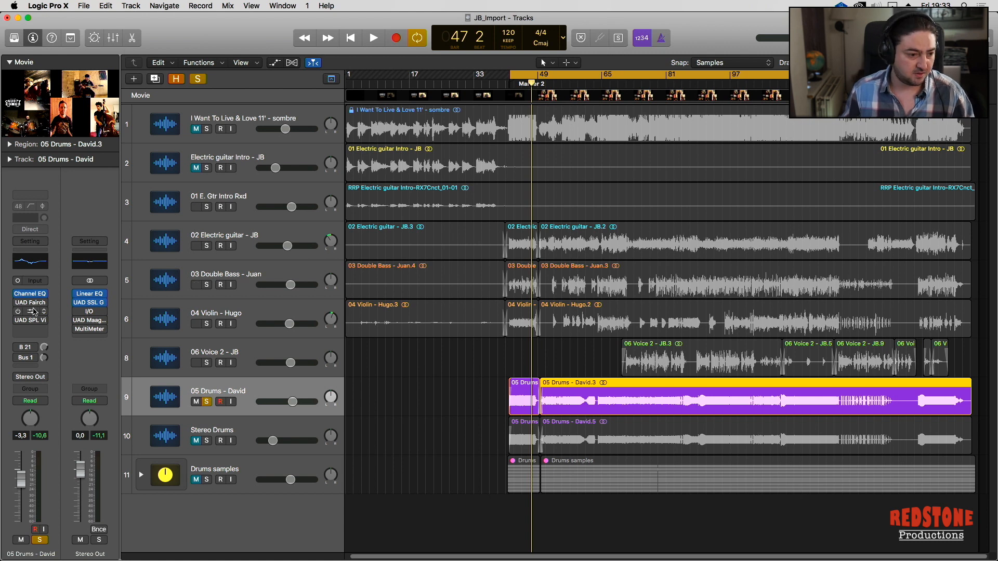
{"action": "left_click", "coordinate": [30, 302]}
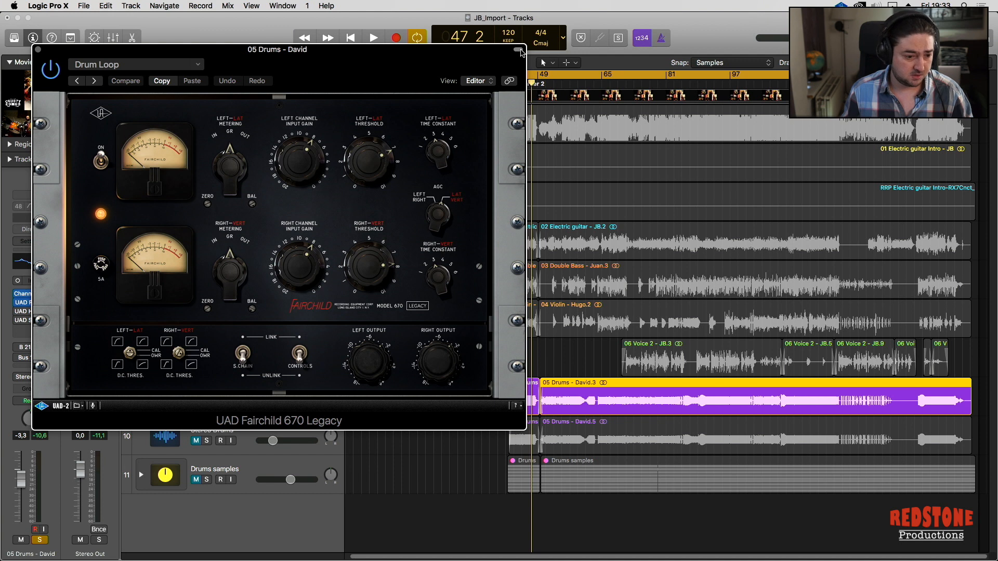
{"action": "left_click", "coordinate": [520, 51]}
{"action": "left_click_drag", "start_coordinate": [89, 56], "coordinate": [163, 61]}
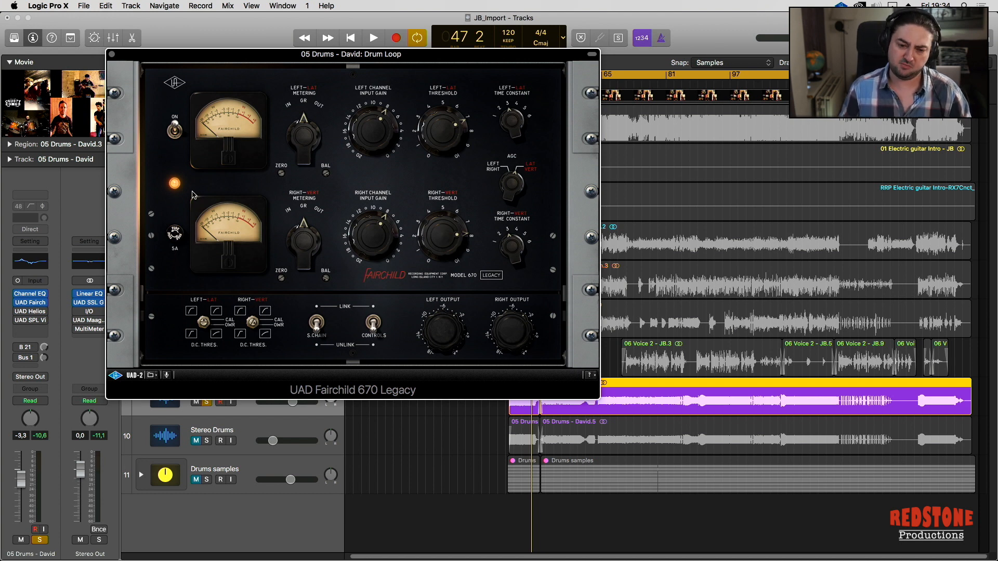
- Play the drums and switch the Fairchild 670 off and back on to compare the compression, ending with playback stopped
{"action": "key", "text": "space"}
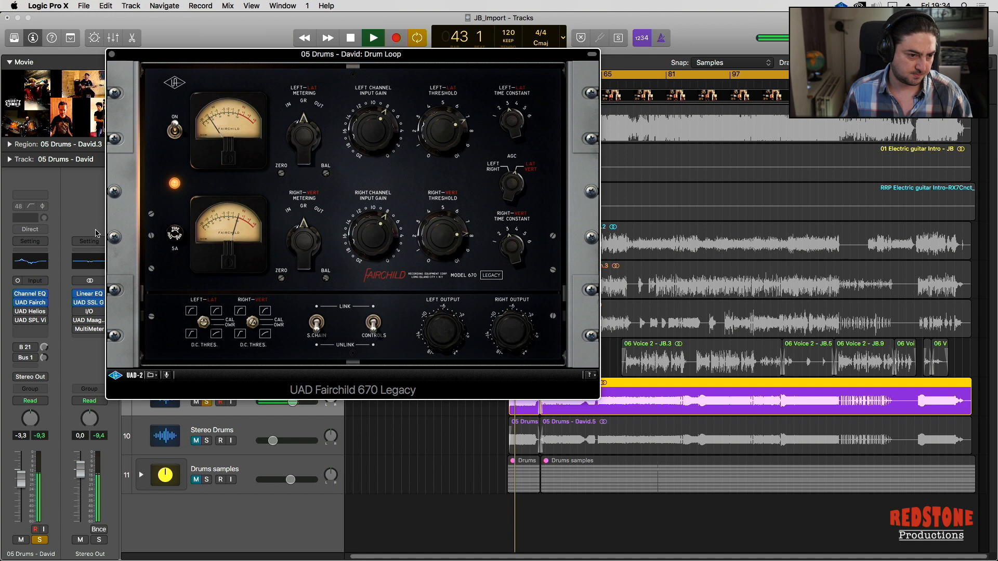
{"action": "left_click", "coordinate": [175, 133]}
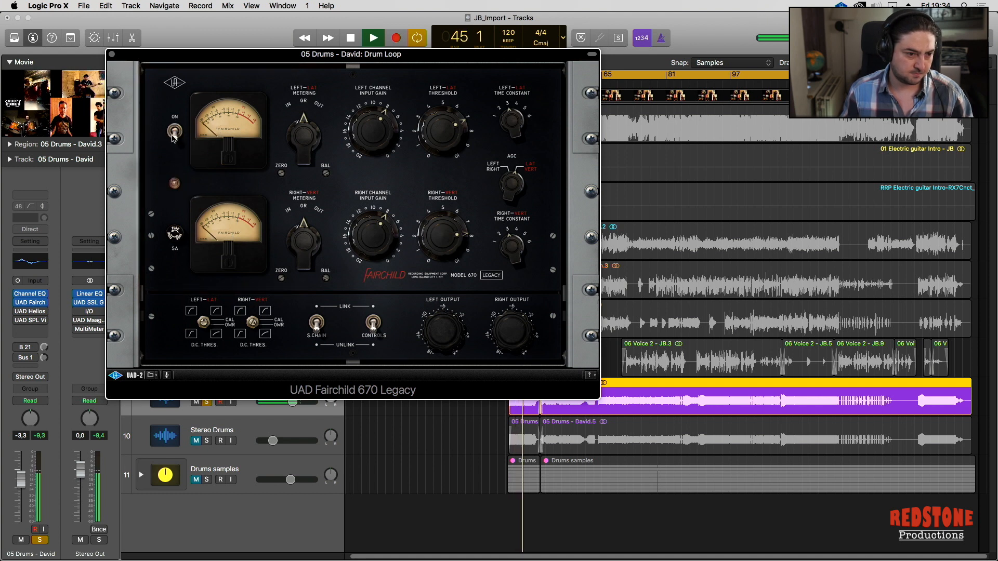
{"action": "left_click", "coordinate": [174, 130]}
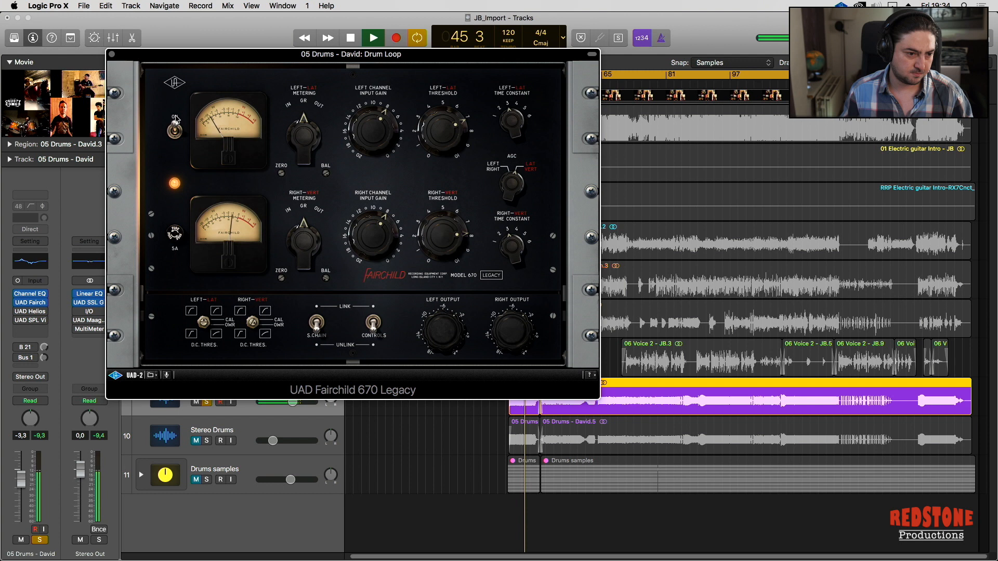
{"action": "key", "text": "space"}
- Close the Fairchild 670, open the UAD Helios Type 69 on 05 Drums, and enable it for a short drum playback
{"action": "left_click", "coordinate": [112, 54]}
{"action": "left_click", "coordinate": [35, 312]}
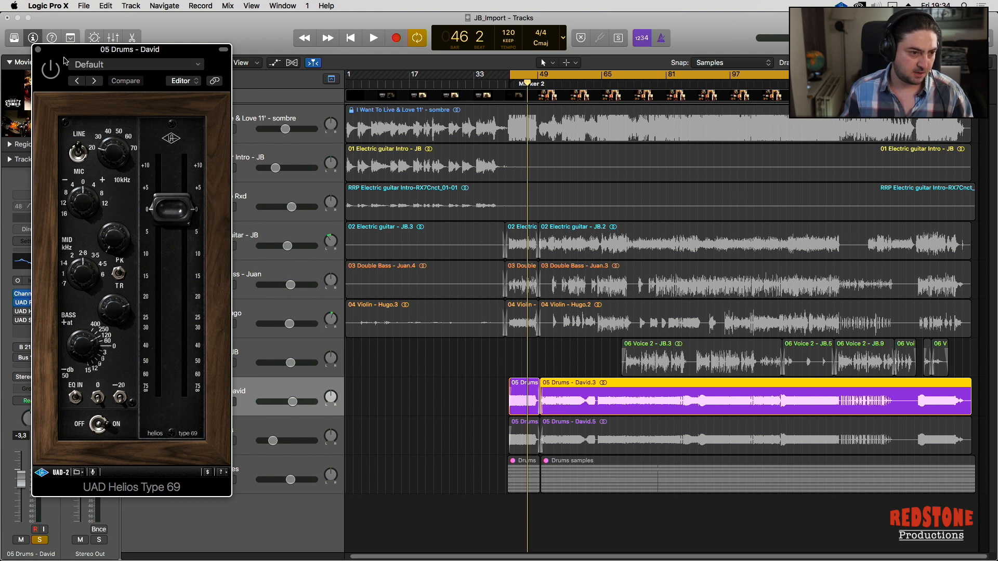
{"action": "left_click_drag", "start_coordinate": [73, 44], "coordinate": [120, 41]}
{"action": "key", "text": "space"}
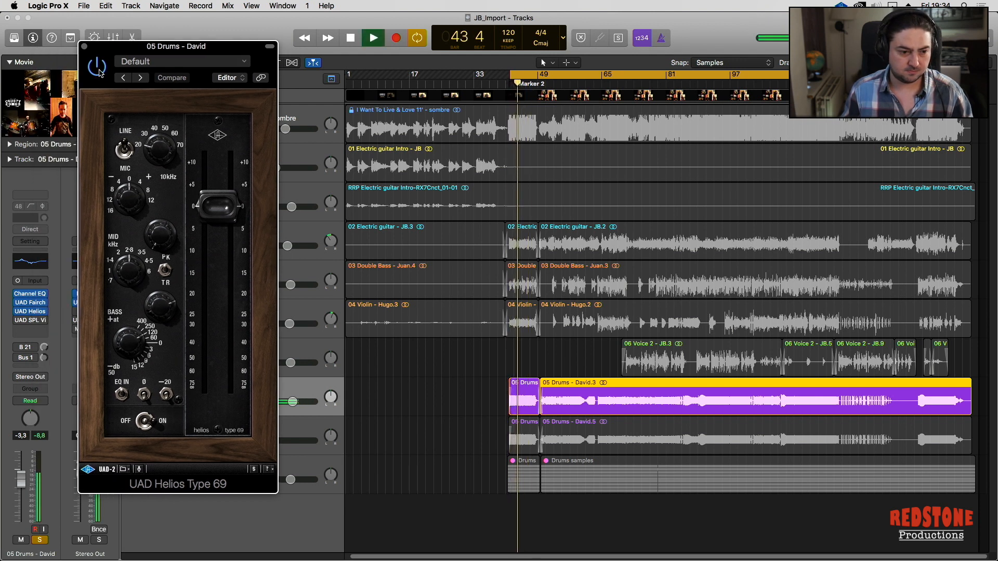
{"action": "key", "text": "space"}
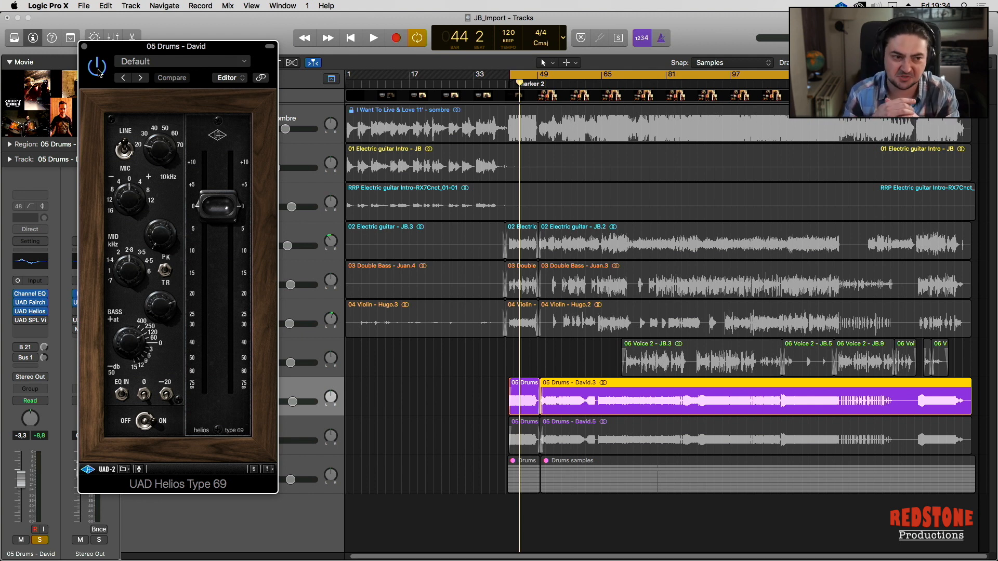
- Close the Helios Type 69 and open the UAD SPL Vitalizer MK2-T on 05 Drums with its plug-in header hidden
{"action": "left_click", "coordinate": [84, 47]}
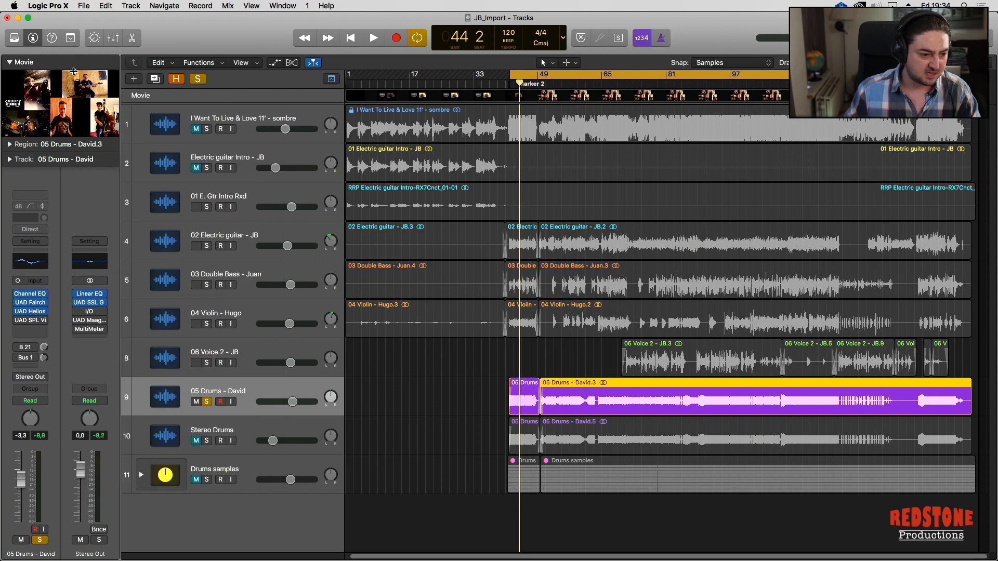
{"action": "left_click", "coordinate": [30, 320]}
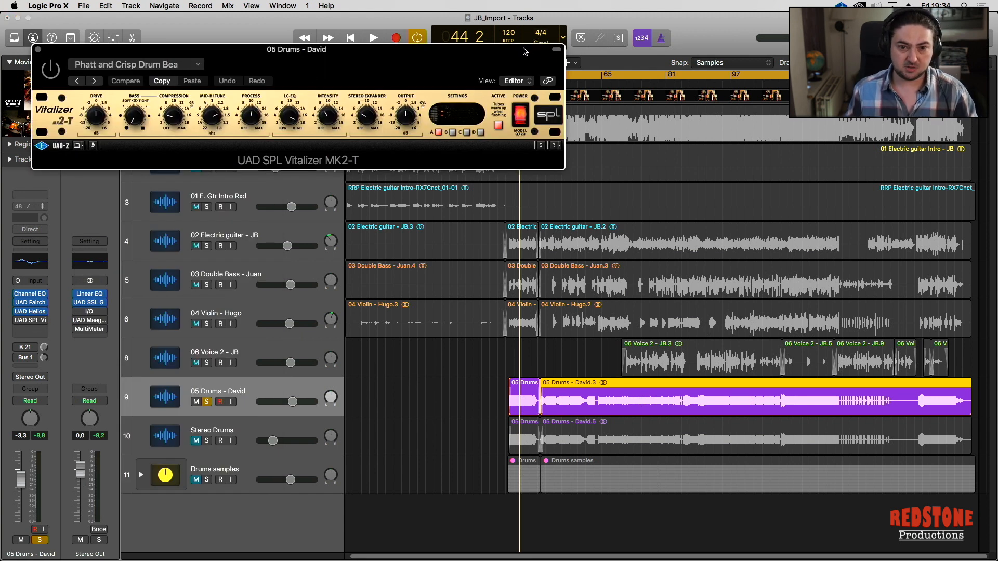
{"action": "left_click", "coordinate": [555, 50]}
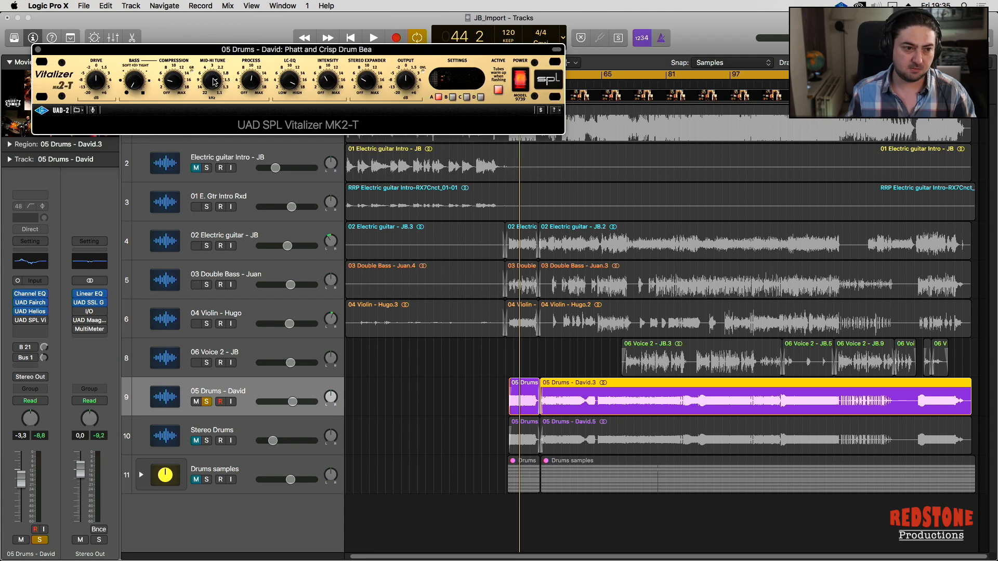
- Toggle the Vitalizer MK2-T's own power switch while the drums play to compare the sound, and stop playback
{"action": "left_click", "coordinate": [524, 86]}
{"action": "key", "text": "space"}
{"action": "left_click", "coordinate": [522, 81]}
{"action": "left_click", "coordinate": [522, 85]}
{"action": "left_click", "coordinate": [521, 78]}
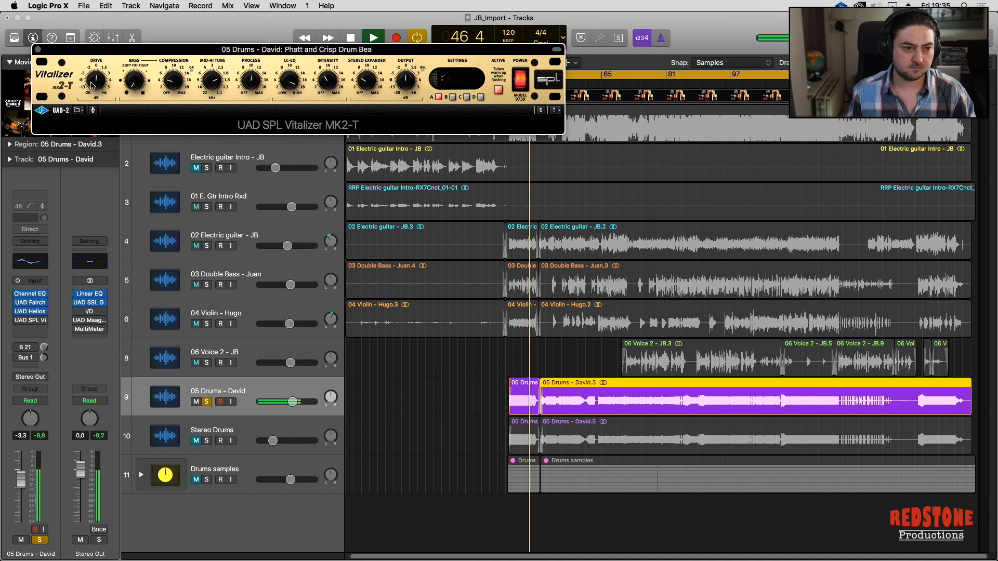
{"action": "key", "text": "space"}
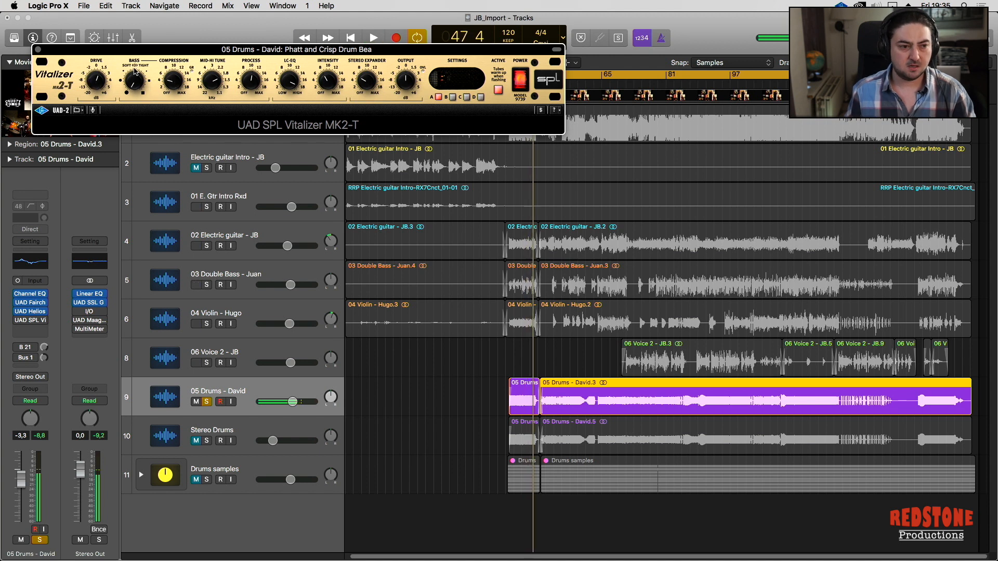
- Reopen the Vitalizer MK2-T on 05 Drums, turn its bypassed insert on, and play the drum loop through it
{"action": "left_click", "coordinate": [38, 50]}
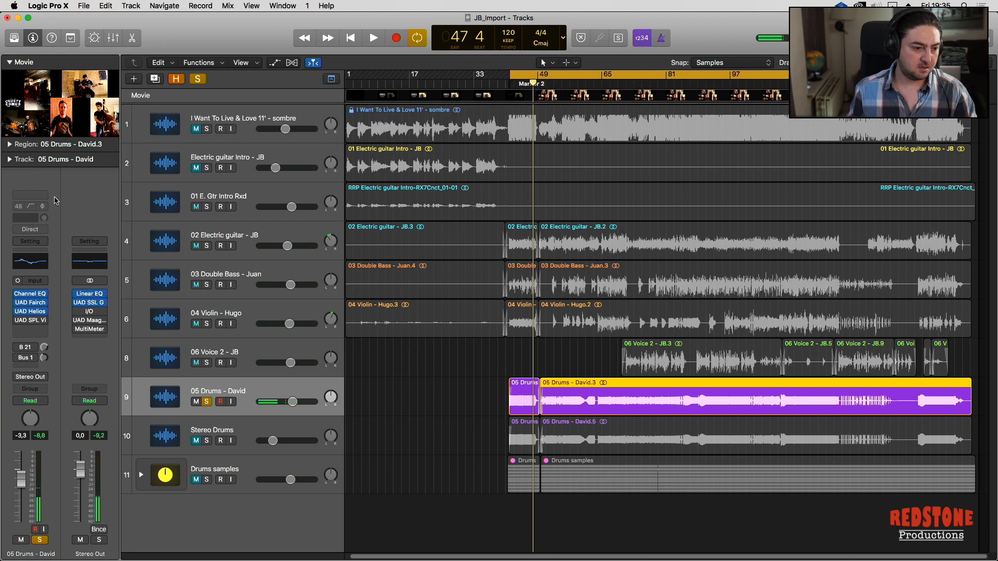
{"action": "left_click", "coordinate": [30, 320]}
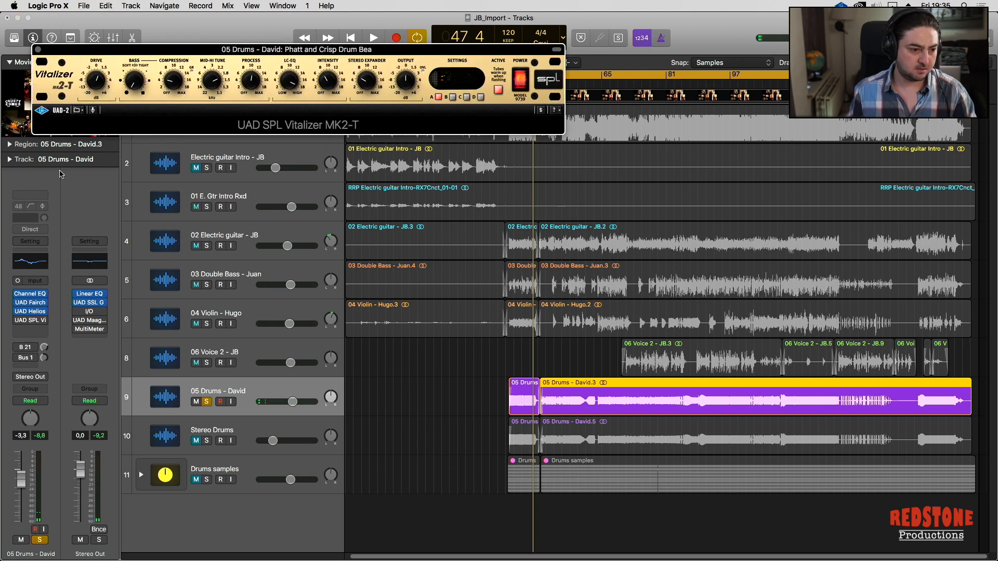
{"action": "left_click", "coordinate": [16, 320]}
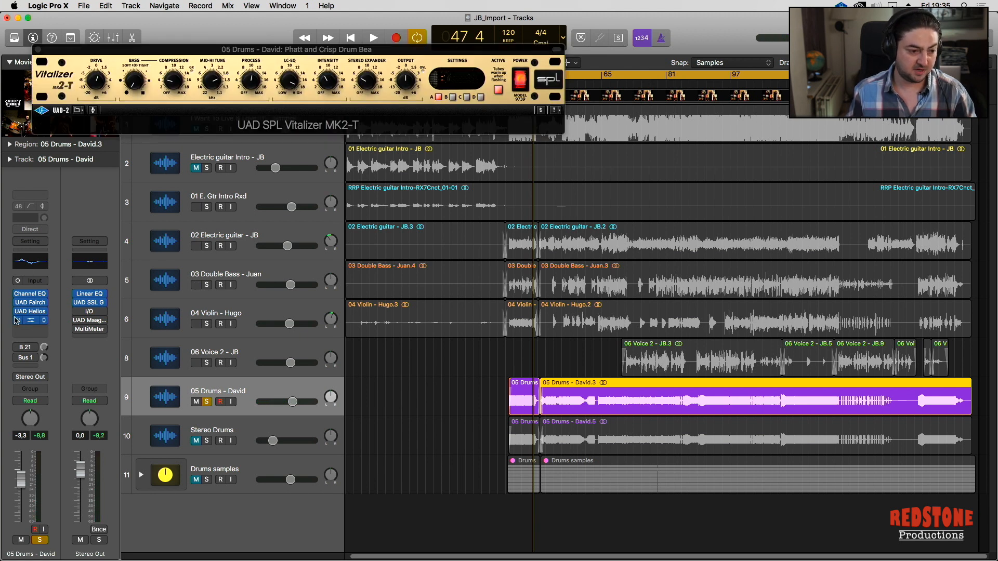
{"action": "left_click", "coordinate": [95, 79]}
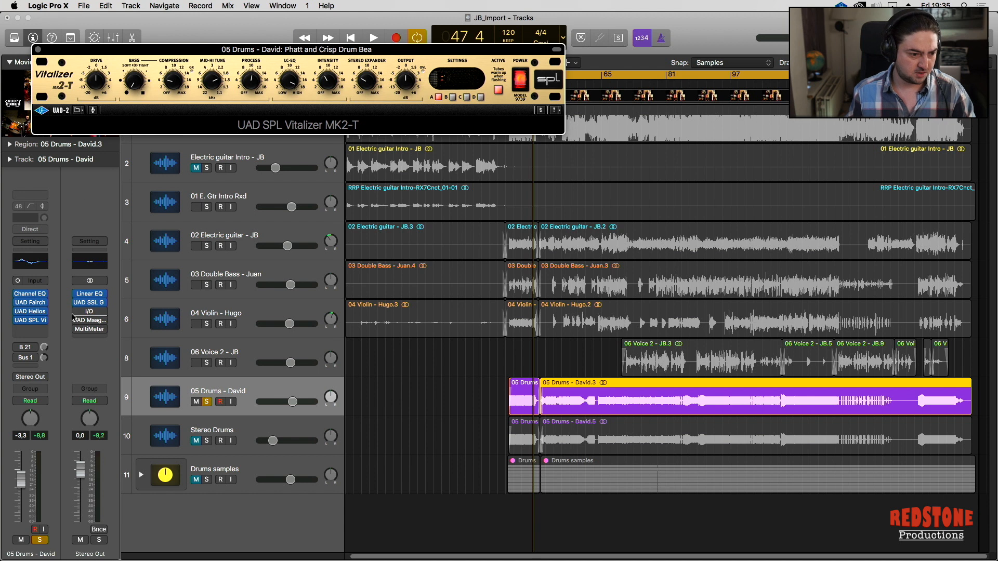
{"action": "left_click", "coordinate": [21, 322]}
{"action": "key", "text": "space"}
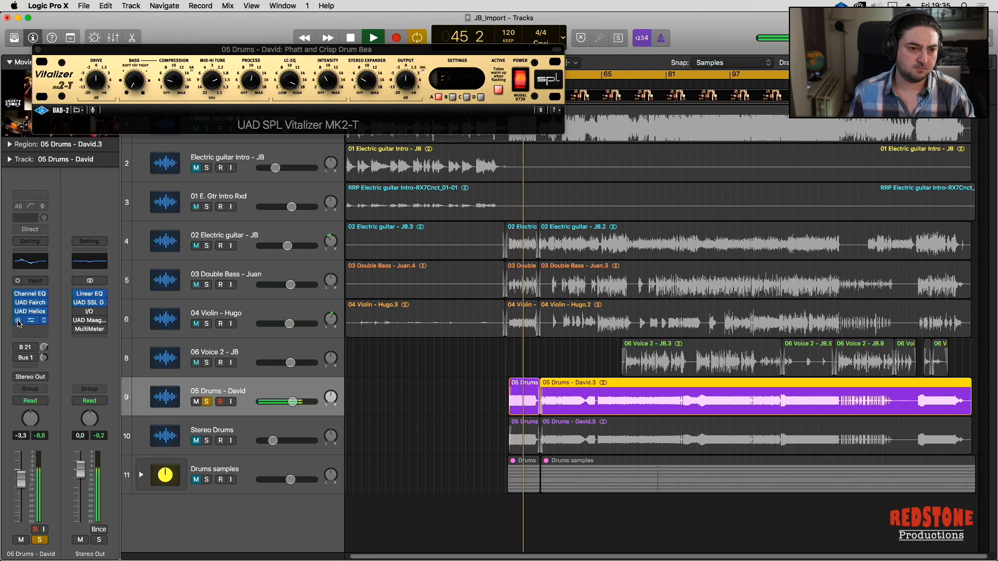
- Replay the drum loop through the Vitalizer MK2-T on 05 Drums, then stop playback
{"action": "key", "text": "space"}
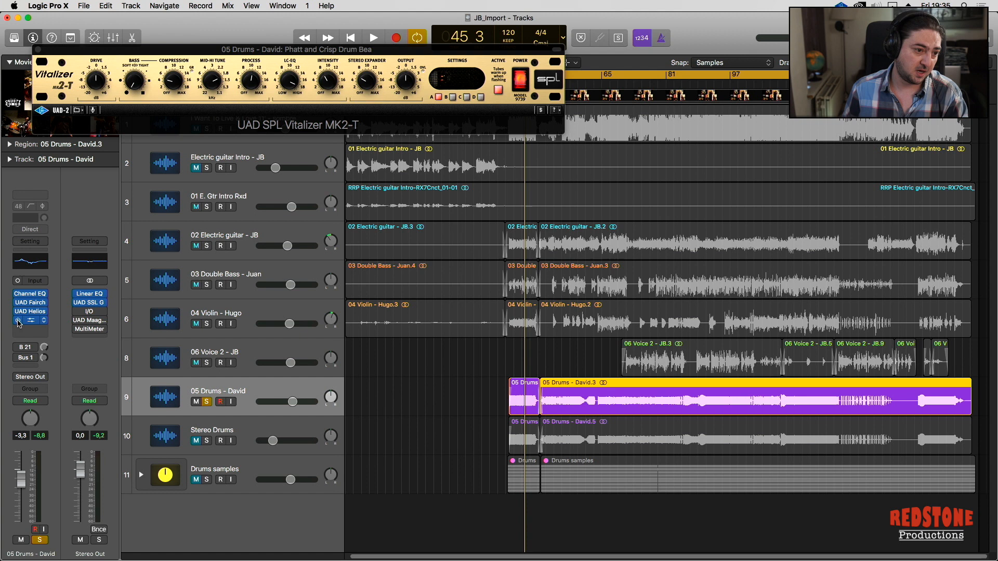
{"action": "key", "text": "space"}
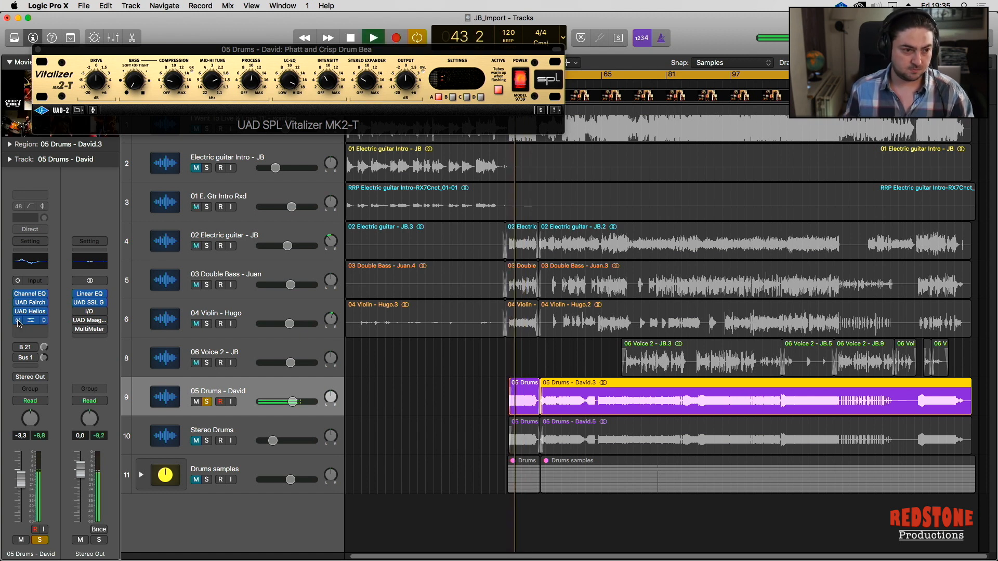
{"action": "key", "text": "space"}
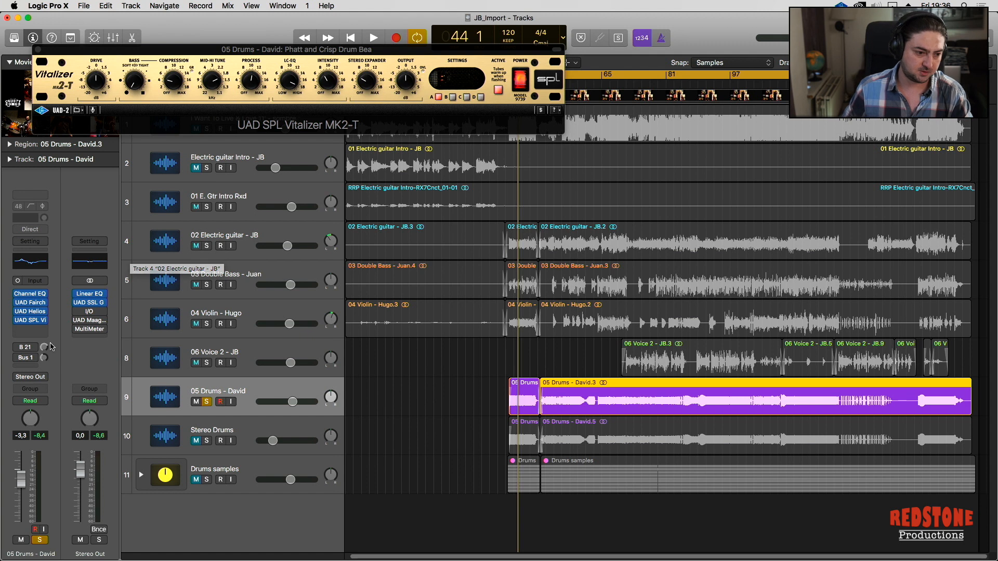
- Enable the Bus 21 send on 05 Drums, switch it off and on during playback to compare, and stop
{"action": "left_click", "coordinate": [27, 349]}
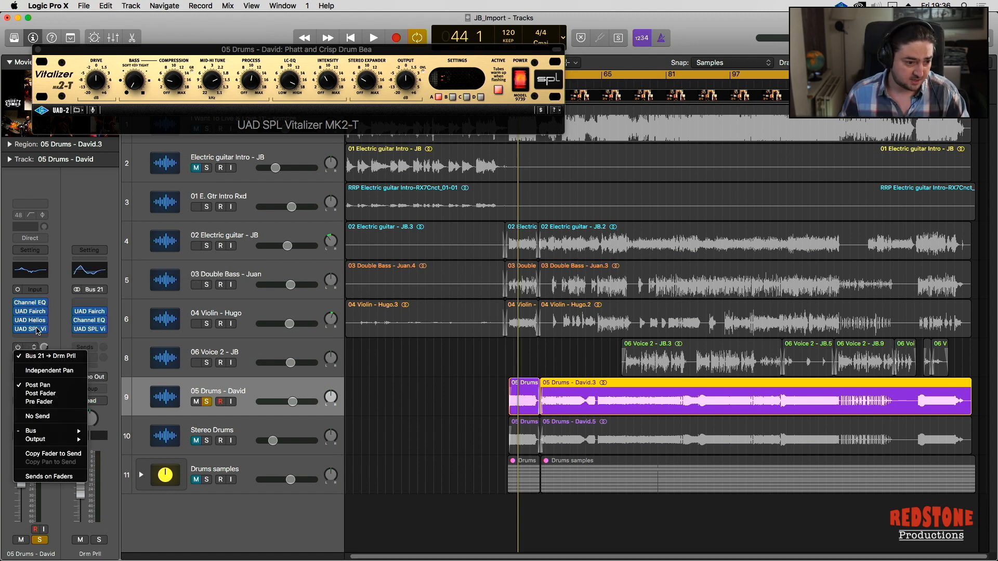
{"action": "left_click", "coordinate": [19, 351]}
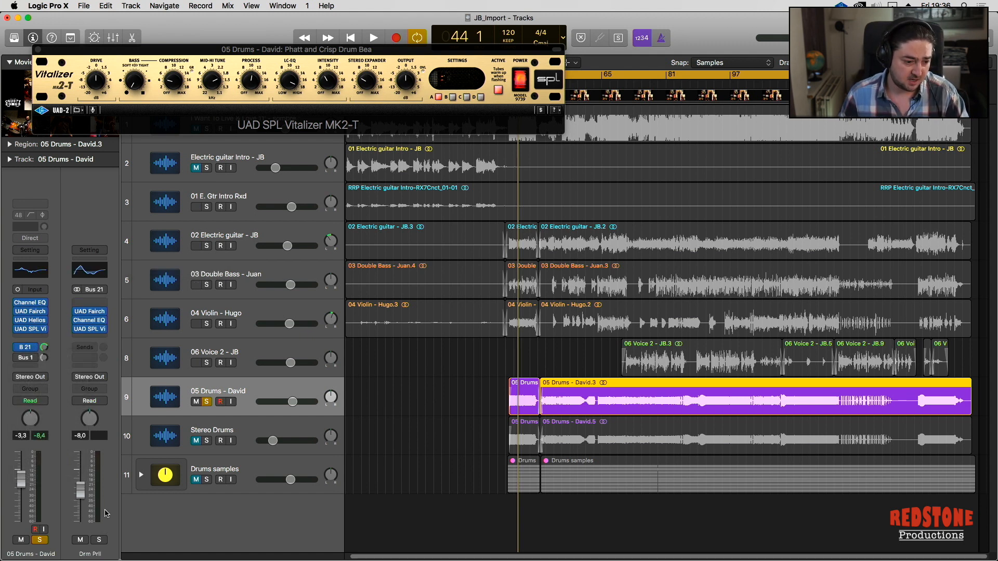
{"action": "key", "text": "space"}
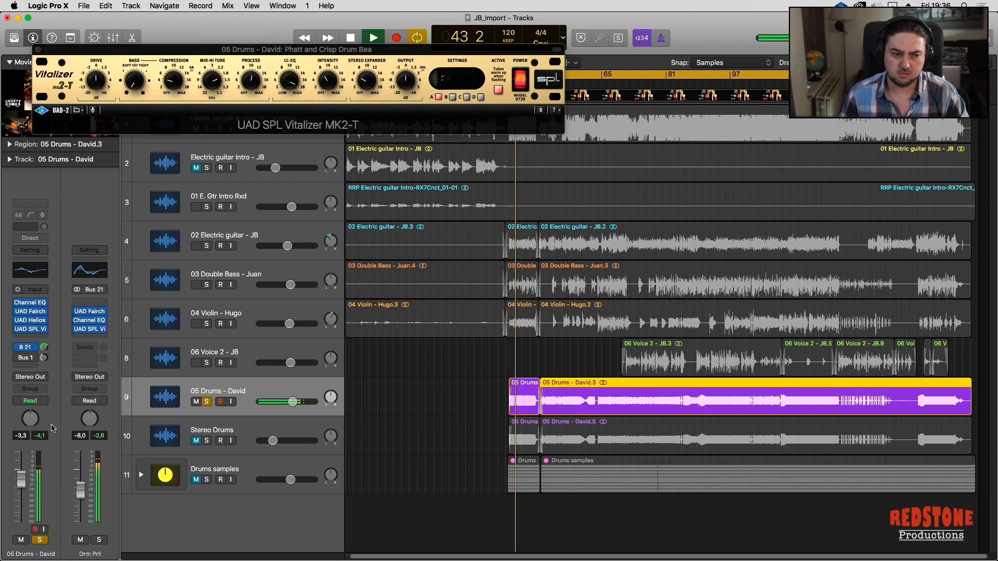
{"action": "left_click", "coordinate": [18, 348]}
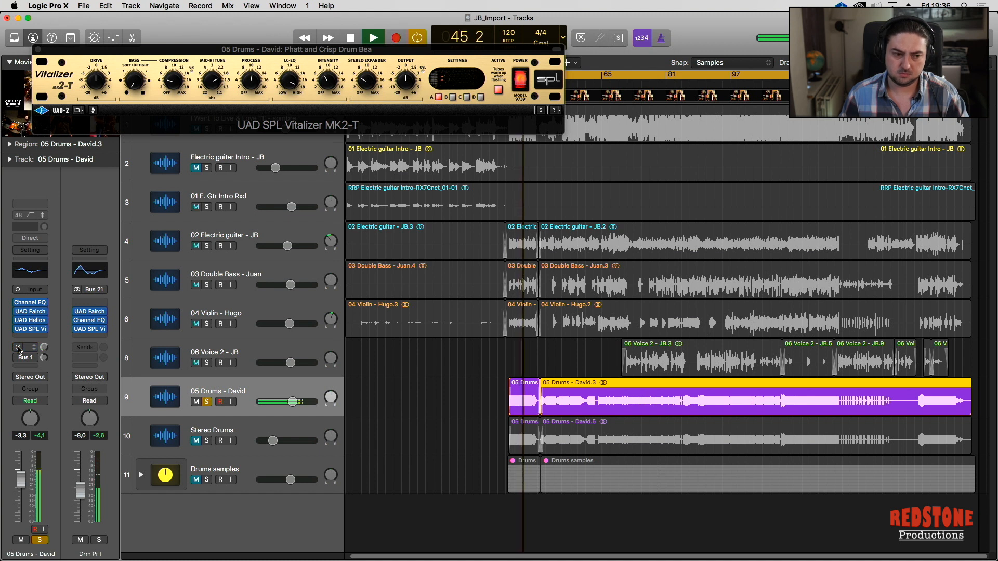
{"action": "left_click", "coordinate": [18, 347]}
{"action": "key", "text": "space"}
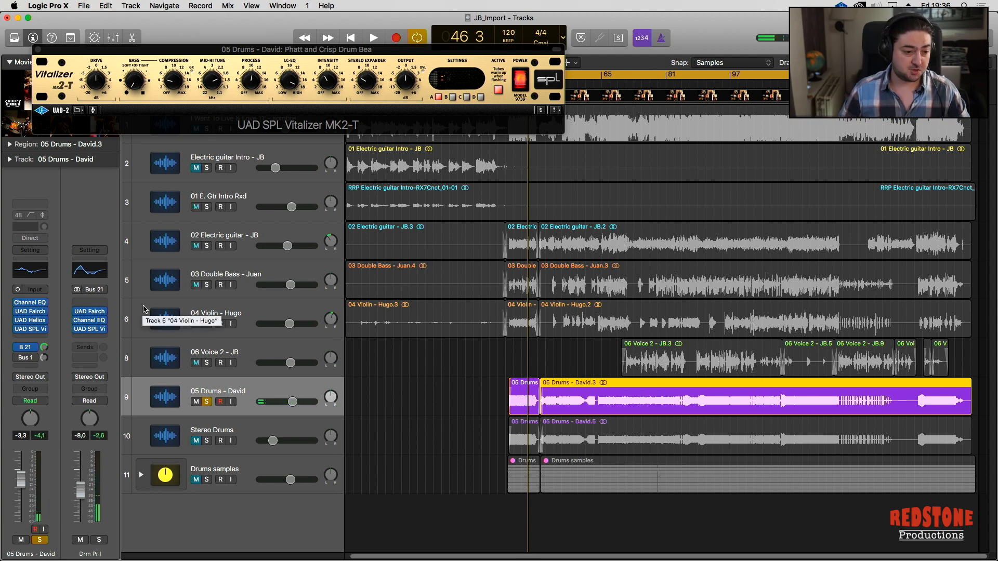
- Inspect the Channel EQ and the UAD Fairchild 670 Legacy on the Drm Prll channel, closing both windows
{"action": "left_click", "coordinate": [88, 320]}
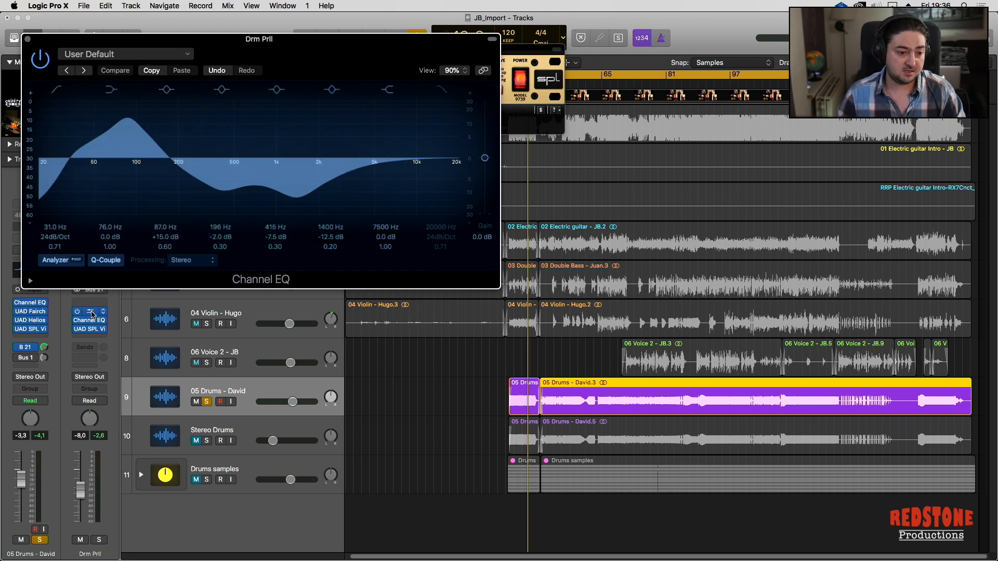
{"action": "left_click", "coordinate": [92, 314]}
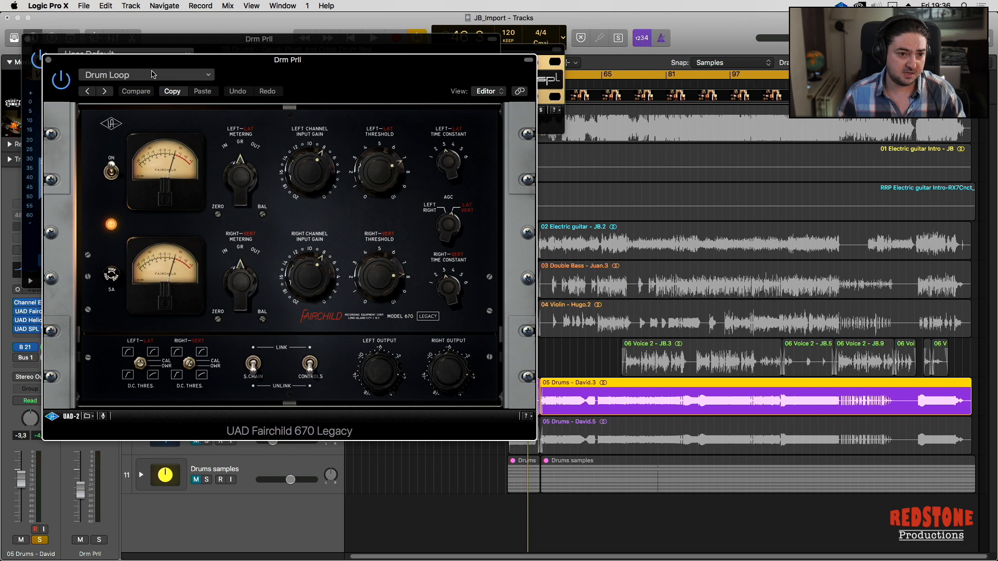
{"action": "left_click", "coordinate": [50, 61]}
{"action": "left_click", "coordinate": [27, 38]}
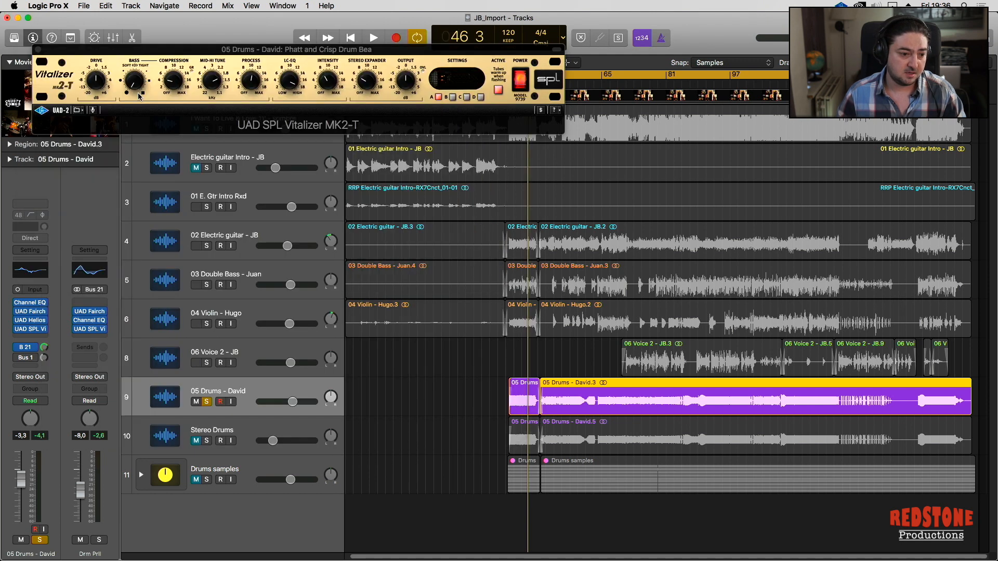
- Bypass the Channel EQ and Vitalizer MK2-T on Drm Prll, and compare the playing drums with its Fairchild 670 off and on
{"action": "left_click", "coordinate": [102, 329]}
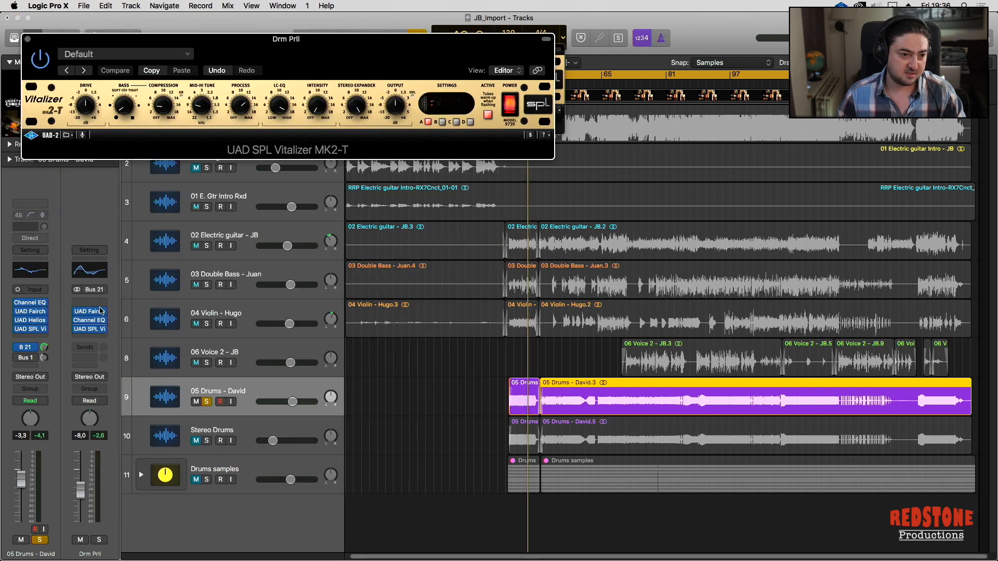
{"action": "left_click", "coordinate": [76, 321]}
{"action": "left_click", "coordinate": [76, 329]}
{"action": "key", "text": "space"}
{"action": "mouse_move", "coordinate": [76, 321]}
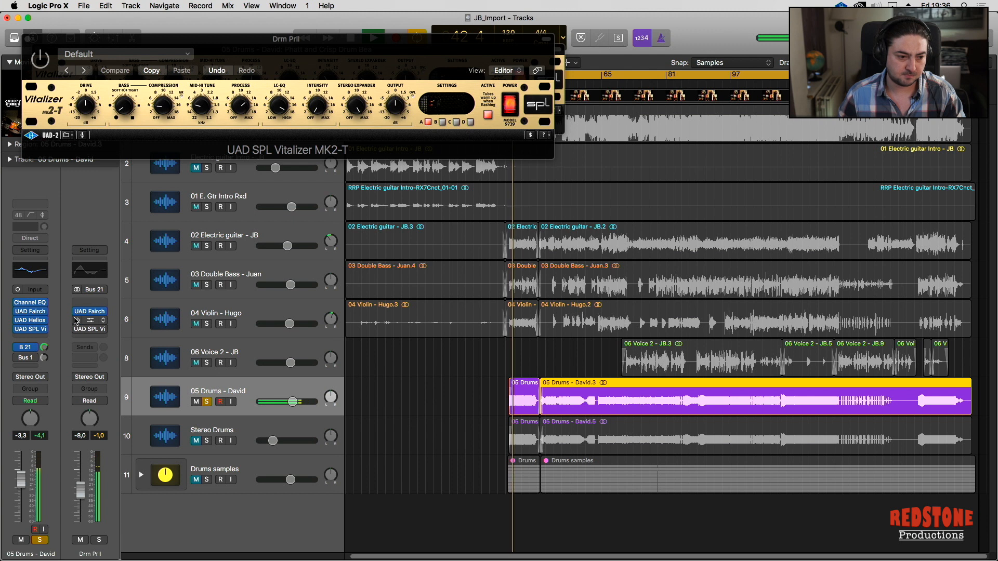
{"action": "left_click", "coordinate": [77, 312]}
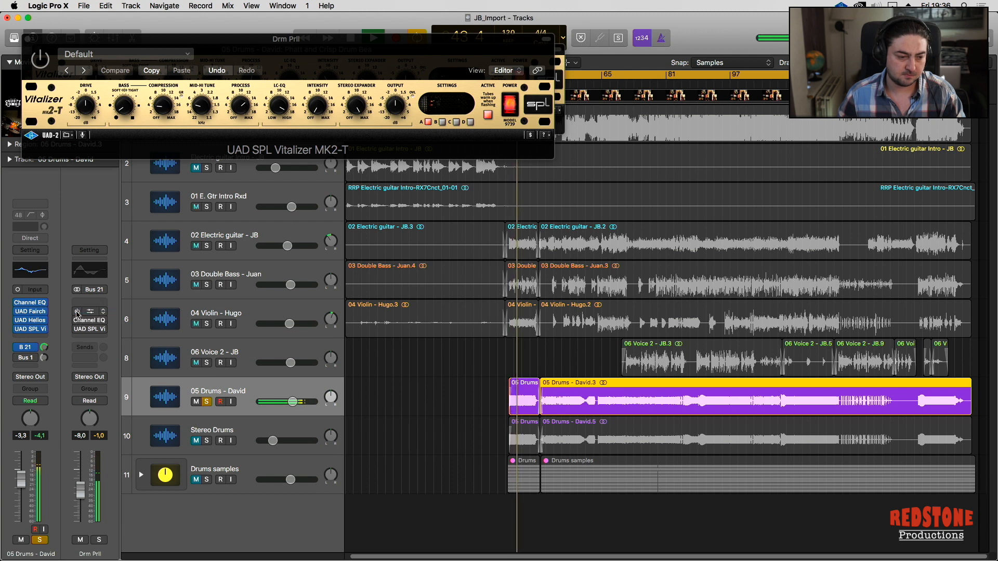
{"action": "left_click", "coordinate": [77, 312]}
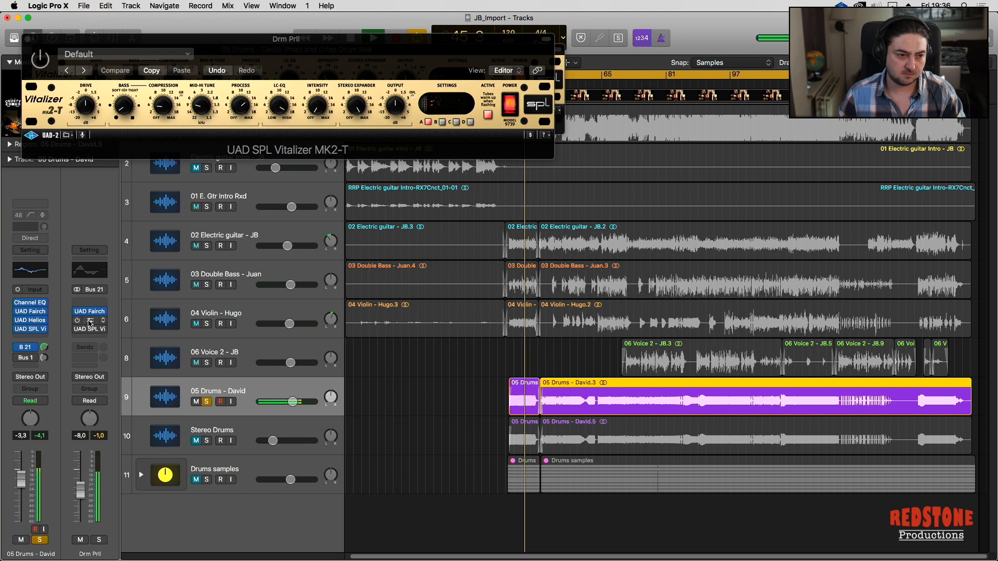
- Re-enable the Drm Prll Channel EQ and Vitalizer MK2-T one after the other during playback, then stop and close the plug-in windows
{"action": "left_click", "coordinate": [89, 321]}
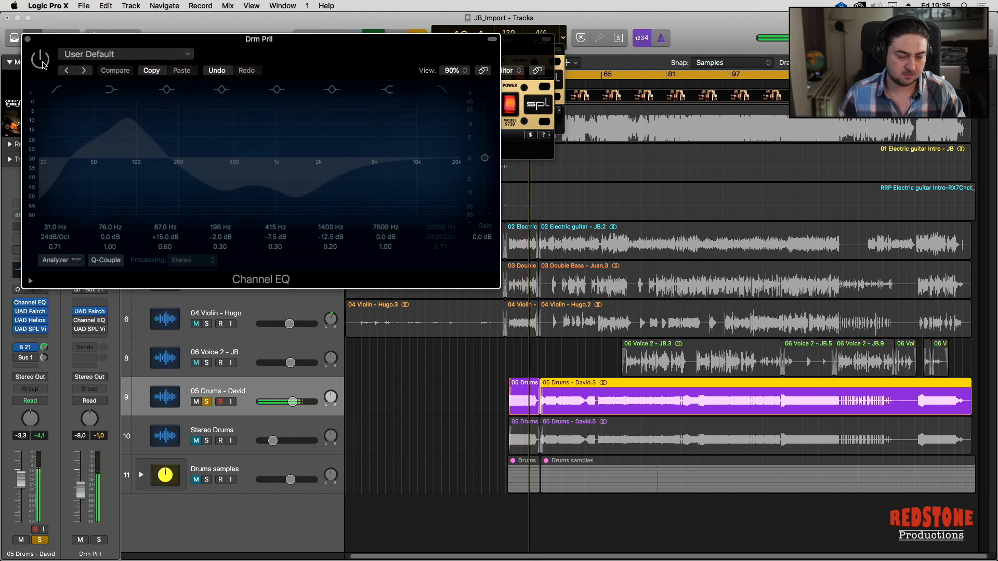
{"action": "left_click", "coordinate": [42, 62]}
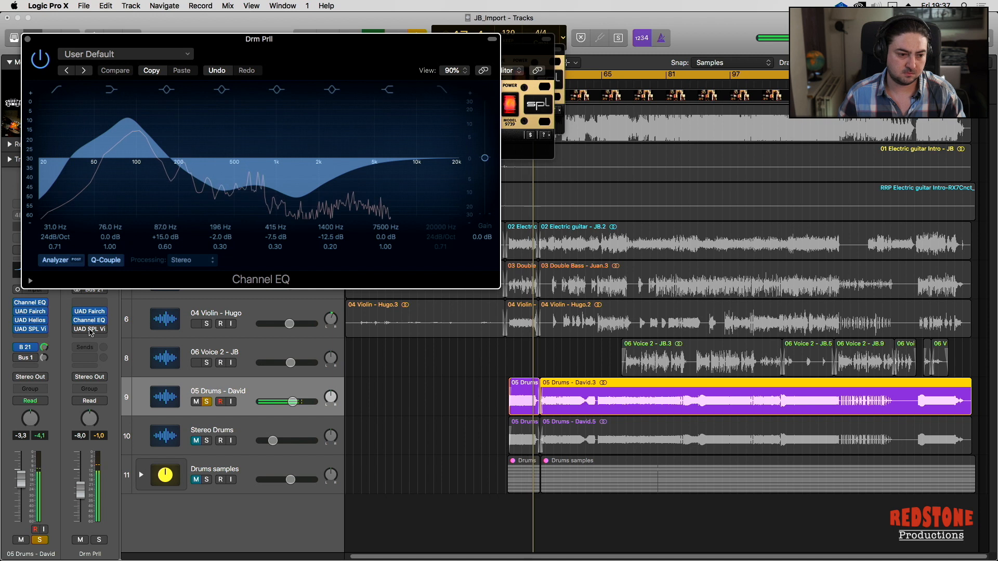
{"action": "left_click", "coordinate": [548, 86]}
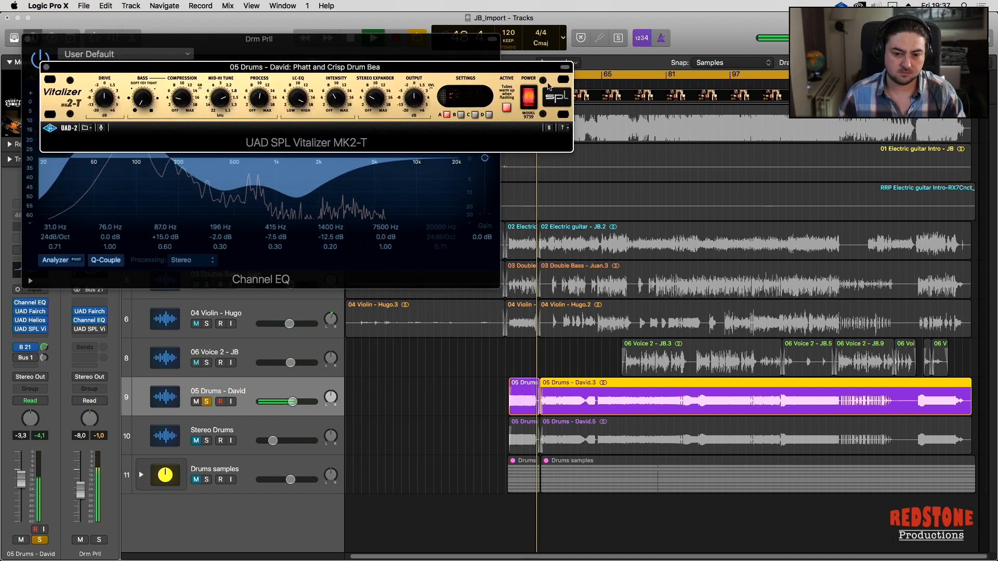
{"action": "left_click_drag", "start_coordinate": [198, 125], "coordinate": [230, 202]}
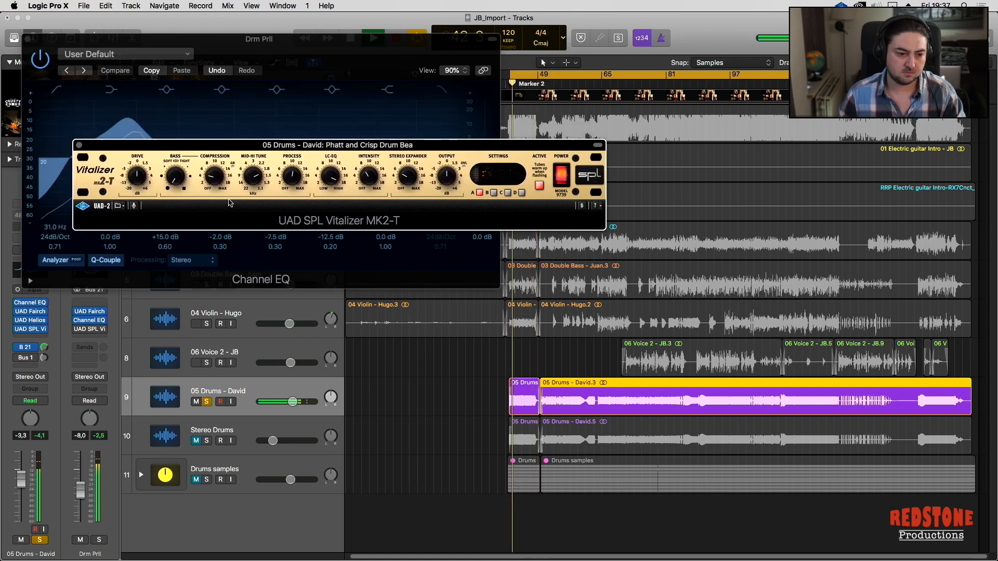
{"action": "left_click", "coordinate": [77, 330]}
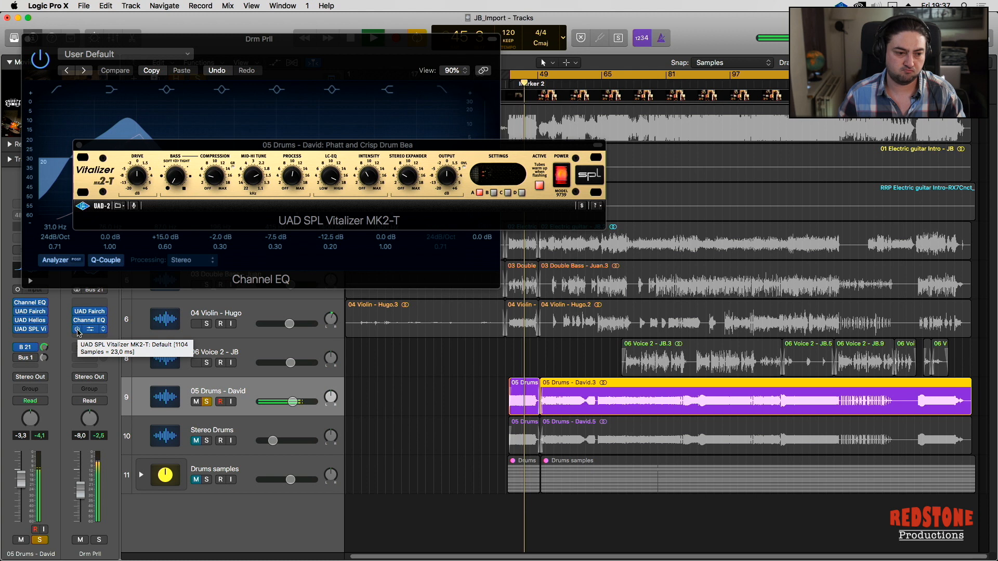
{"action": "key", "text": "space"}
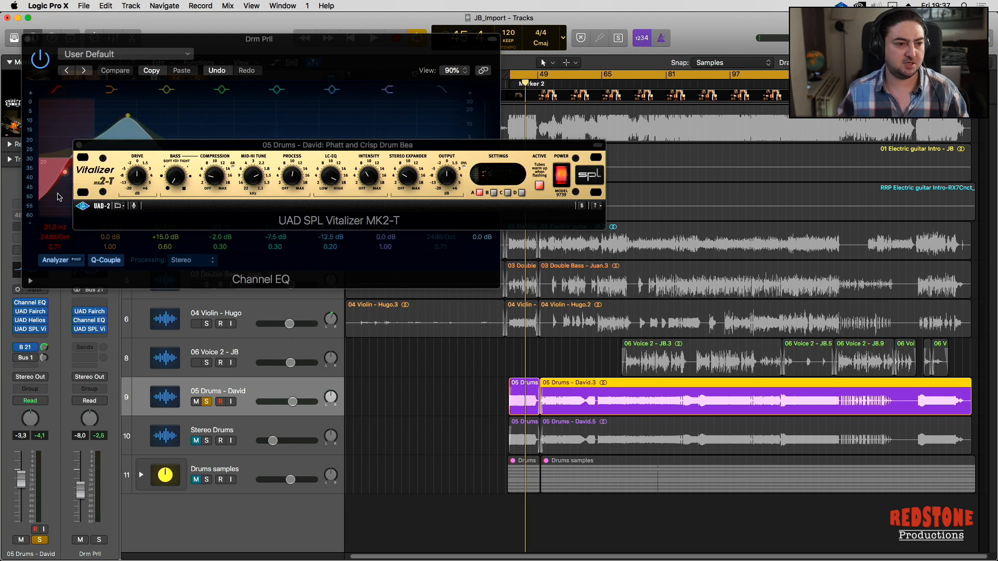
{"action": "left_click", "coordinate": [78, 145]}
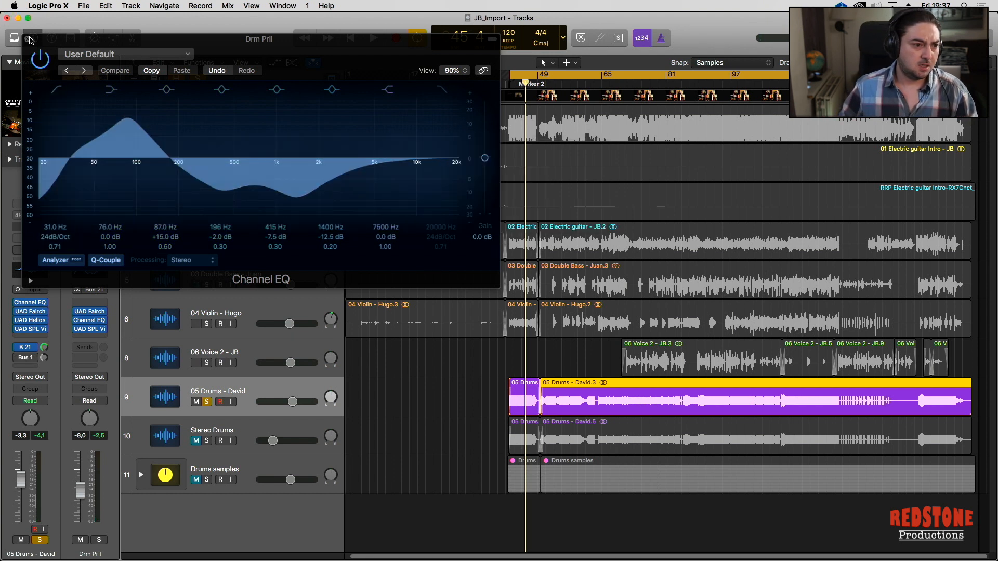
{"action": "left_click", "coordinate": [29, 40]}
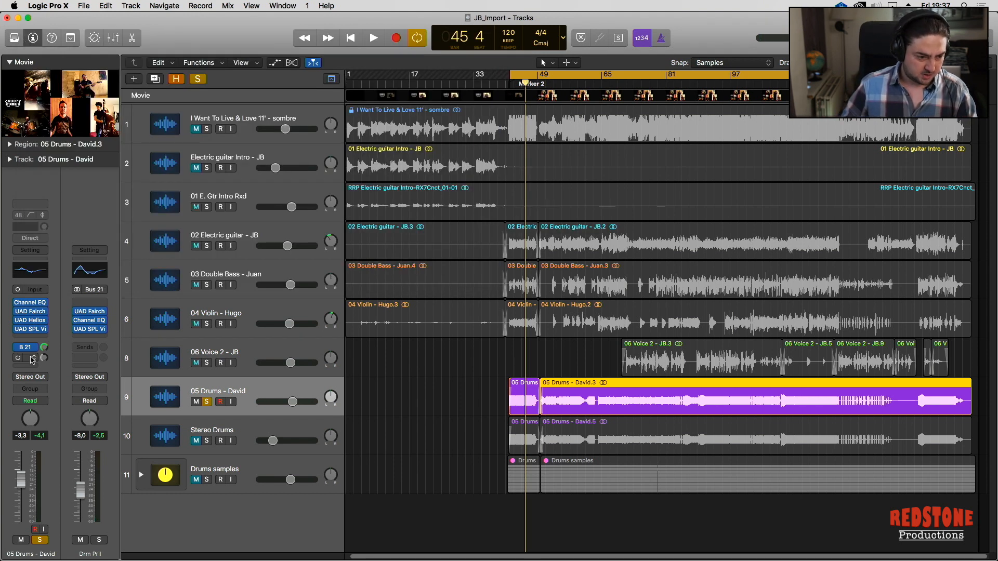
- Enable the Bus 1 room reverb send on 05 Drums and compare the playing drums with and without it
{"action": "left_click", "coordinate": [30, 358]}
{"action": "left_click", "coordinate": [31, 357]}
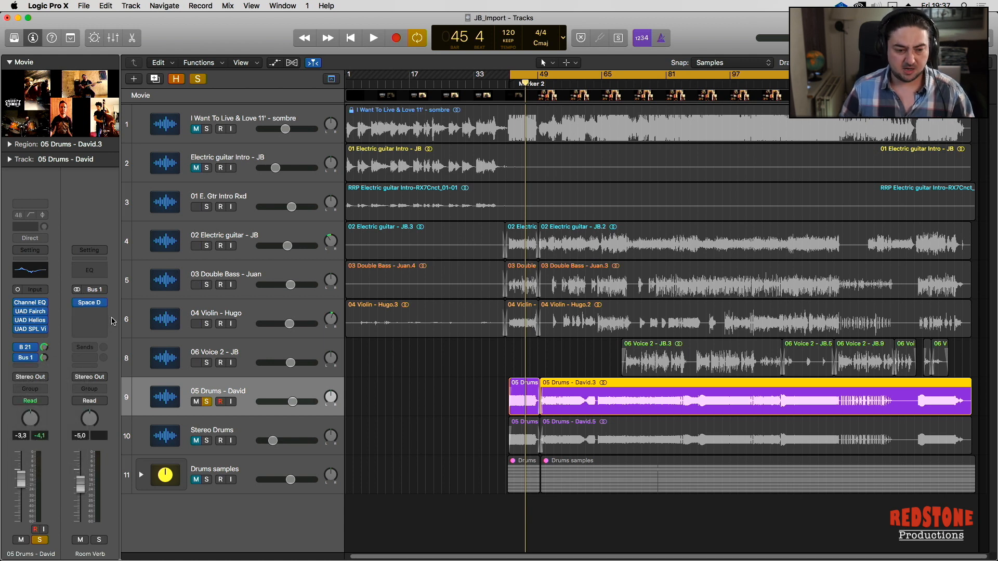
{"action": "key", "text": "space"}
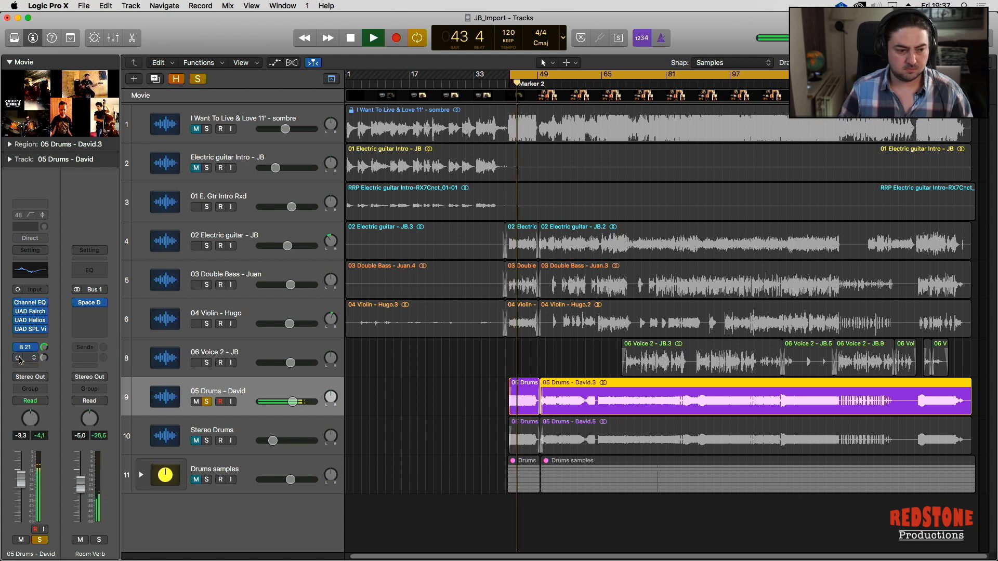
{"action": "key", "text": "space"}
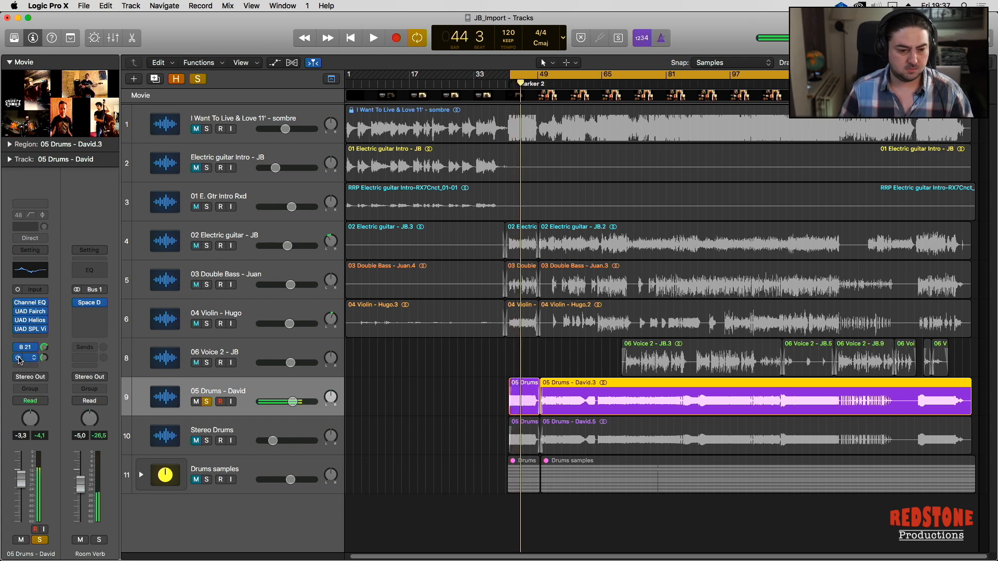
- Unsolo 05 Drums and play a short section of the full mix
{"action": "left_click", "coordinate": [206, 403]}
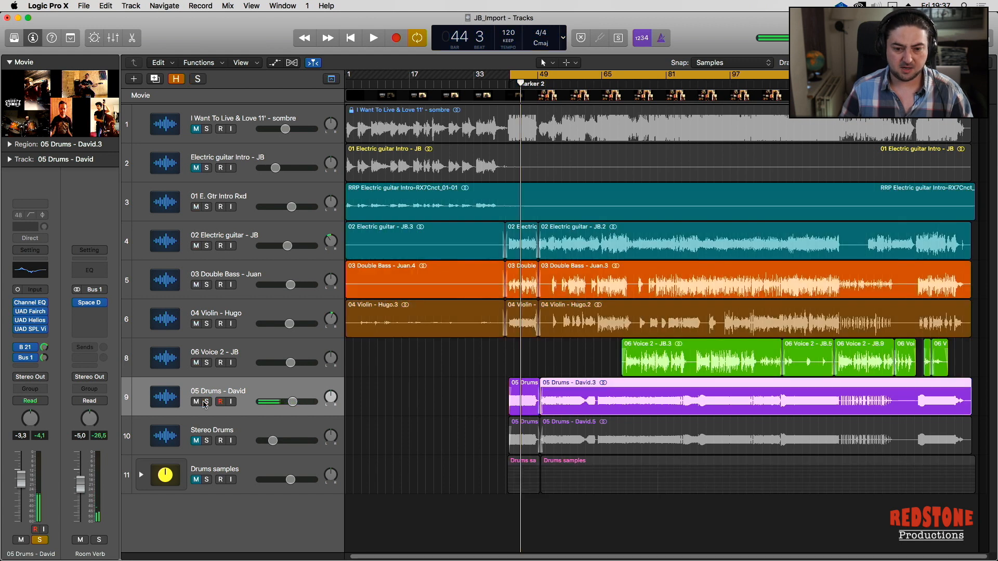
{"action": "key", "text": "space"}
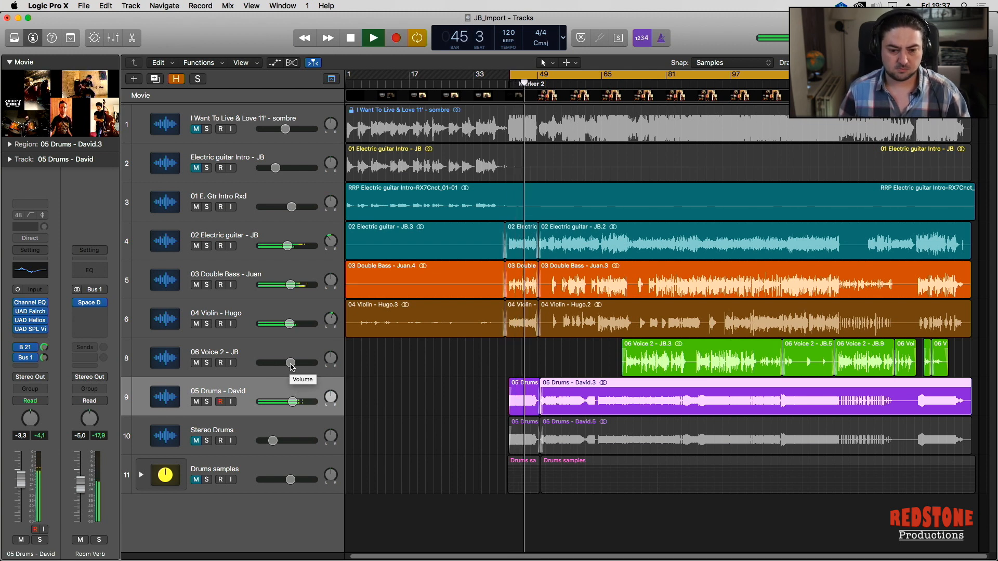
{"action": "key", "text": "space"}
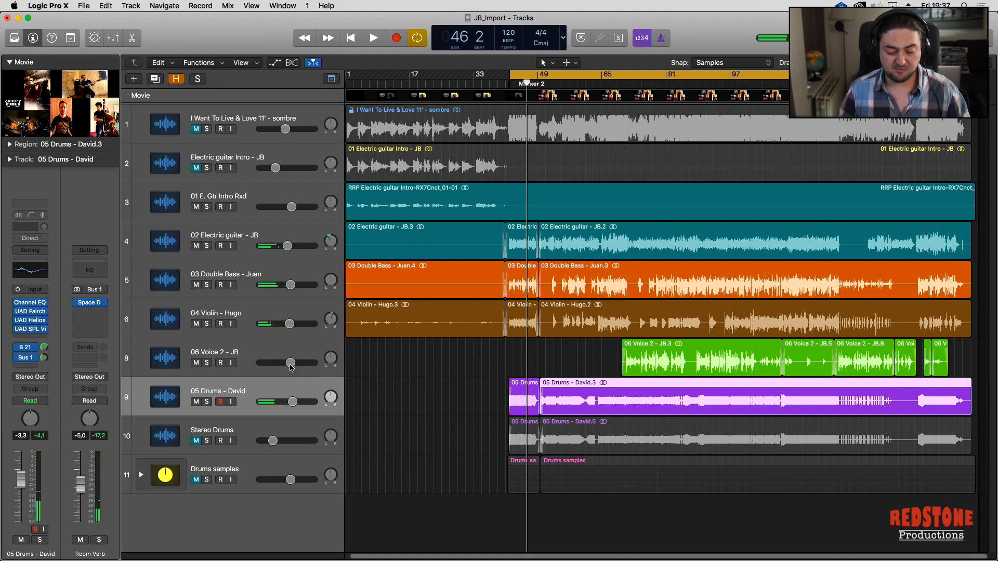
- With the mix playing, select mixer channels 02 Electric guitar through 05 Drums and bypass all their plug-ins and sends
{"action": "key", "text": "space"}
{"action": "key", "text": "x"}
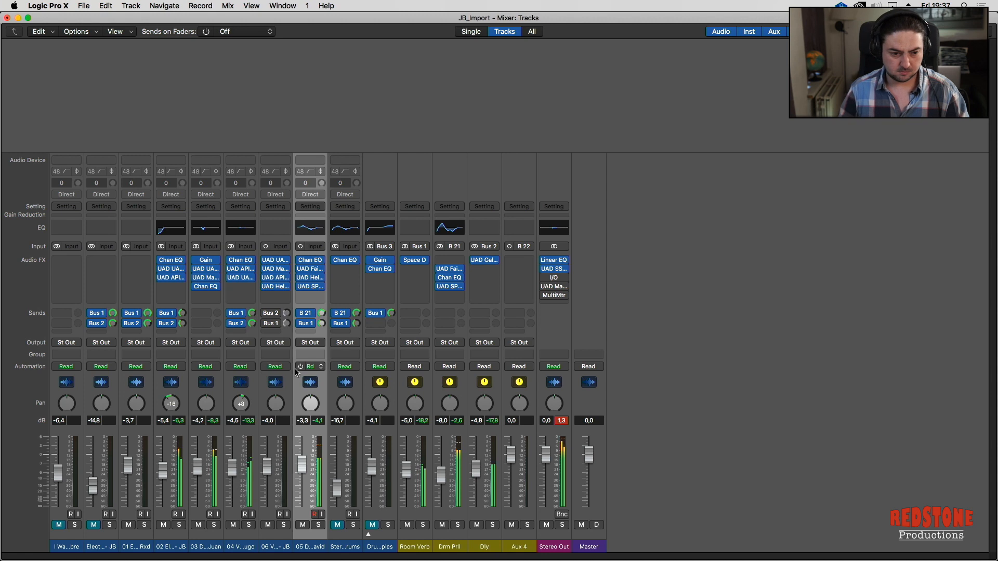
{"action": "left_click", "coordinate": [179, 540]}
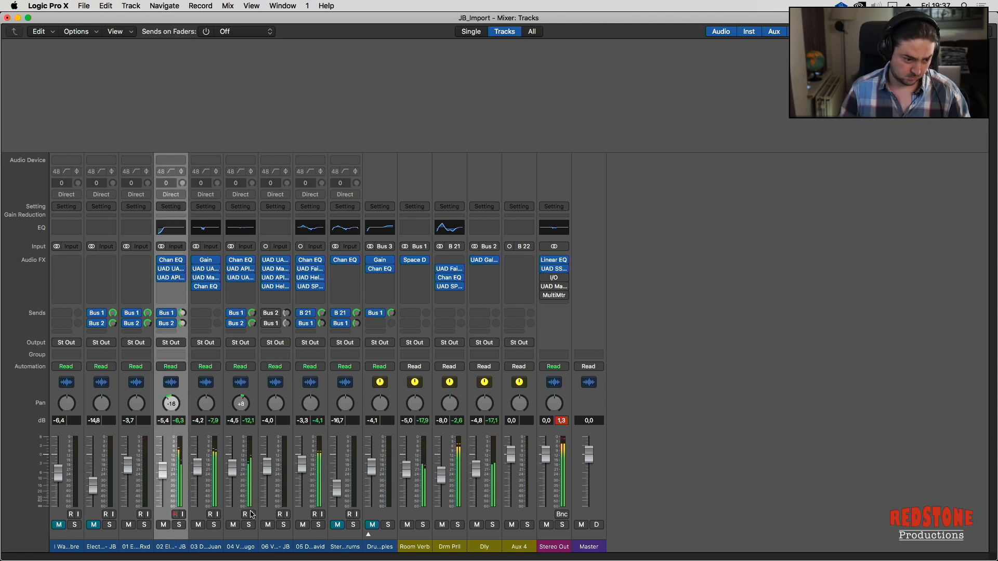
{"action": "left_click", "coordinate": [321, 544], "text": "shift"}
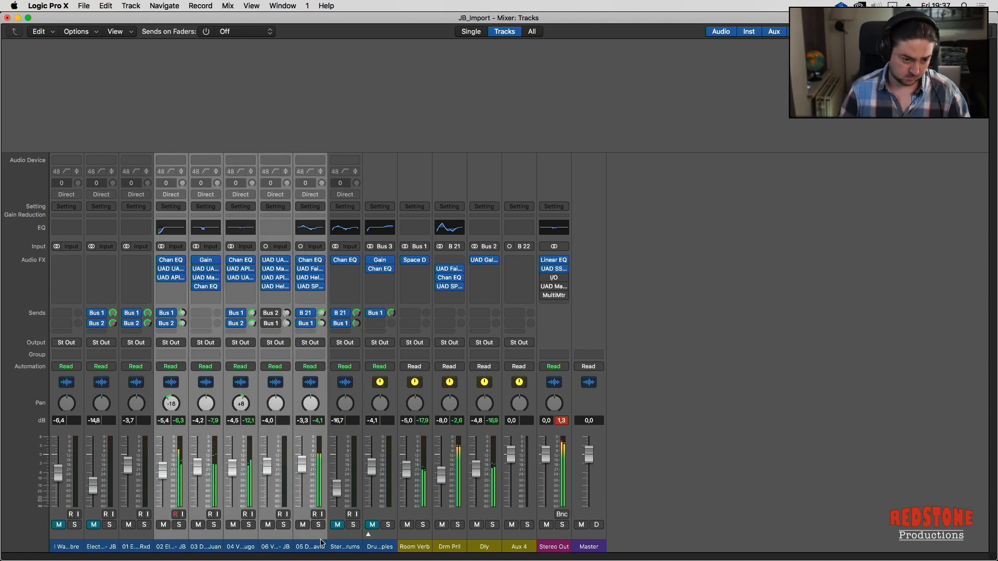
{"action": "left_click", "coordinate": [162, 261]}
{"action": "left_click", "coordinate": [162, 270]}
{"action": "left_click", "coordinate": [162, 279]}
{"action": "left_click", "coordinate": [197, 287]}
{"action": "left_click", "coordinate": [163, 314]}
{"action": "left_click", "coordinate": [162, 323]}
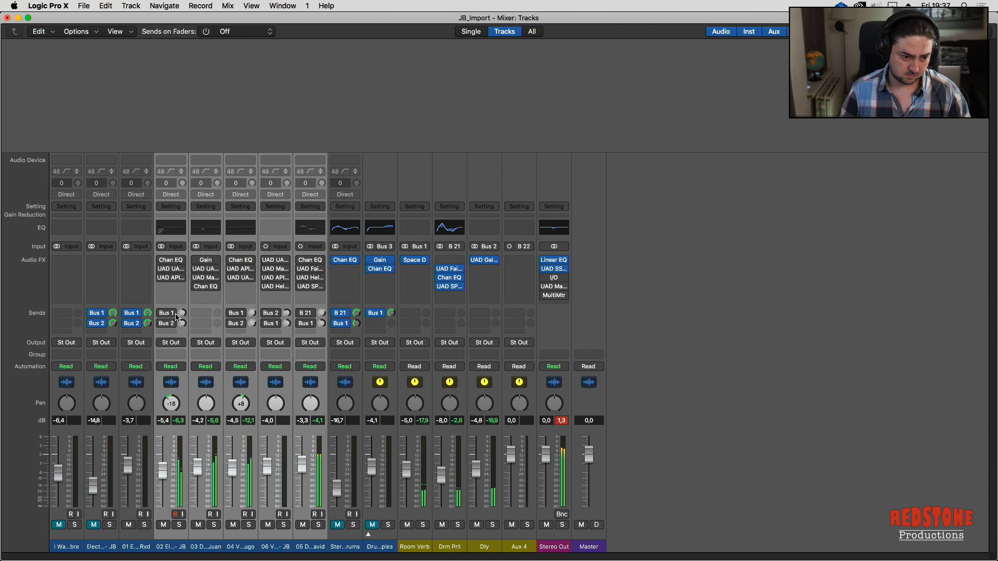
- Re-enable all plug-ins and sends on the selected mixer channels, return to the Tracks window, and stop playback
{"action": "left_click", "coordinate": [162, 260]}
{"action": "left_click", "coordinate": [161, 269]}
{"action": "left_click", "coordinate": [161, 278]}
{"action": "left_click", "coordinate": [195, 287]}
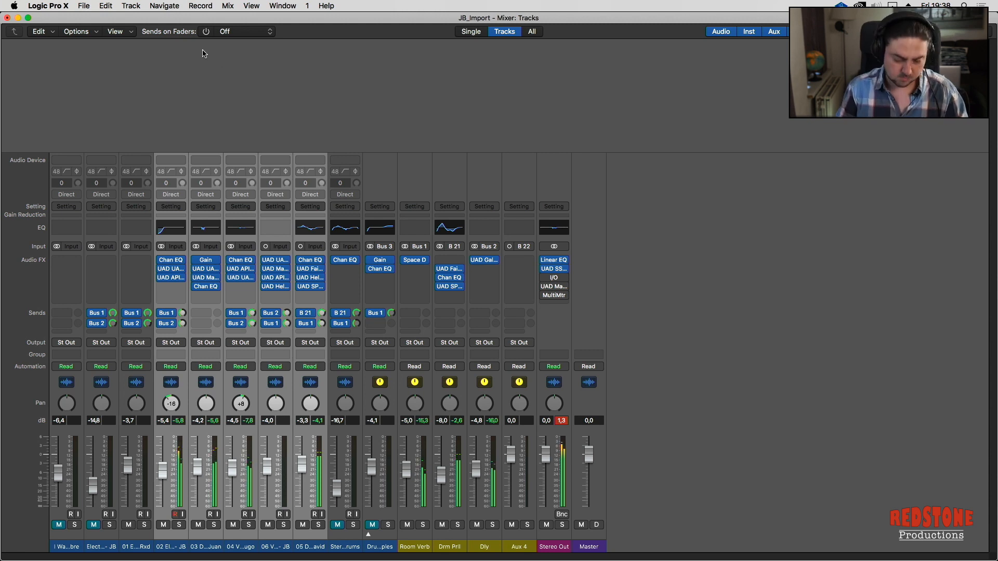
{"action": "key", "text": "super+1"}
{"action": "key", "text": "space"}
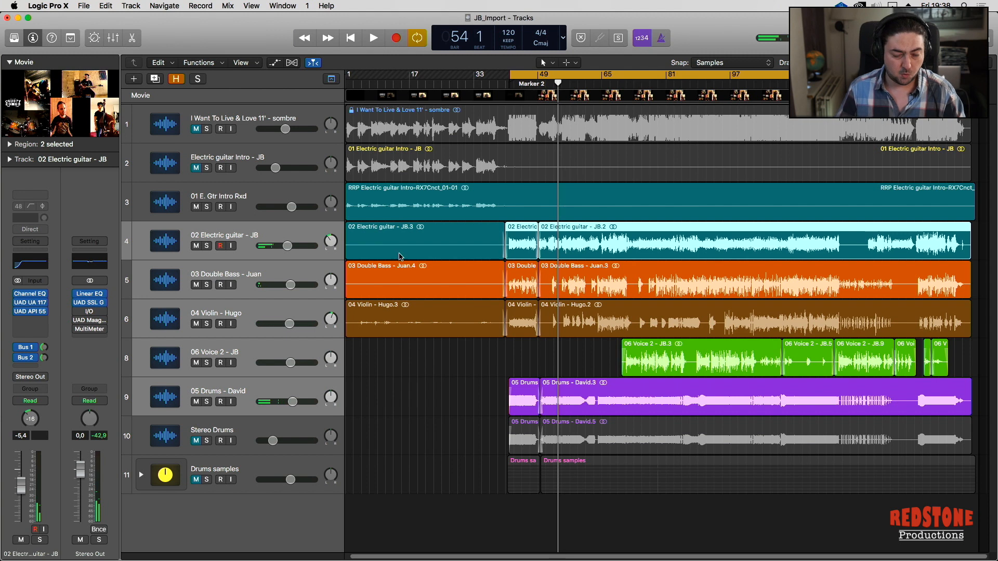
- Select the Stereo Drums track and unmute it
{"action": "left_click", "coordinate": [291, 430]}
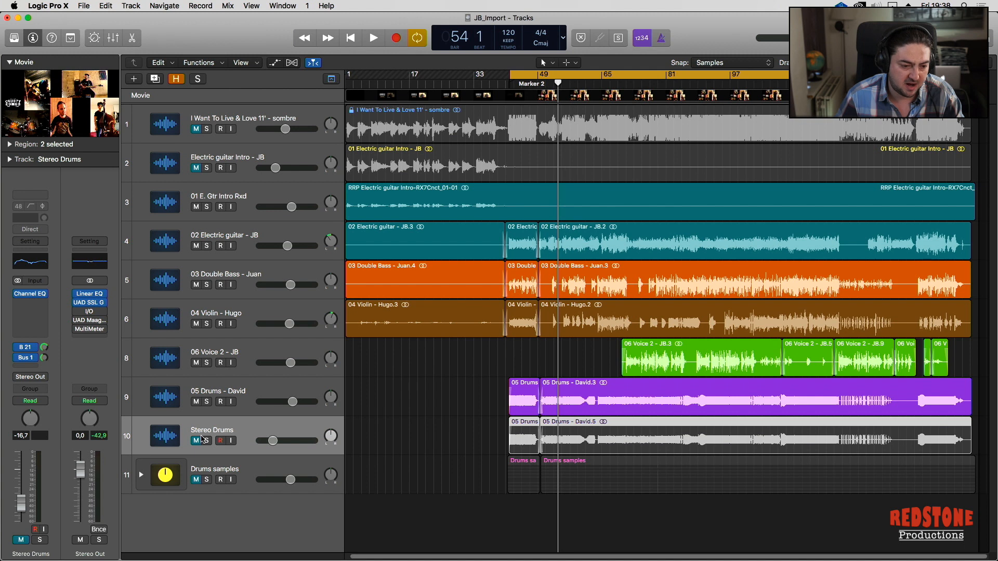
{"action": "left_click", "coordinate": [196, 441]}
- Examine the Stereo Drums track's Bus 21 parallel send, Bus 1 room reverb send and Channel EQ settings, closing the EQ window when finished
{"action": "left_click", "coordinate": [32, 349]}
{"action": "left_click", "coordinate": [33, 350]}
{"action": "left_click", "coordinate": [30, 358]}
{"action": "left_click", "coordinate": [27, 336]}
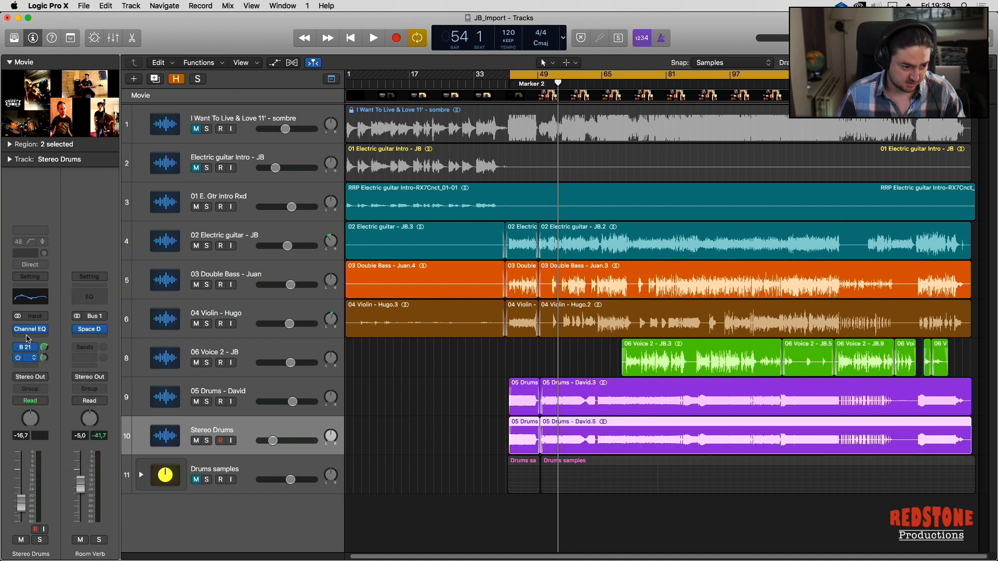
{"action": "left_click", "coordinate": [32, 348]}
{"action": "left_click", "coordinate": [35, 332]}
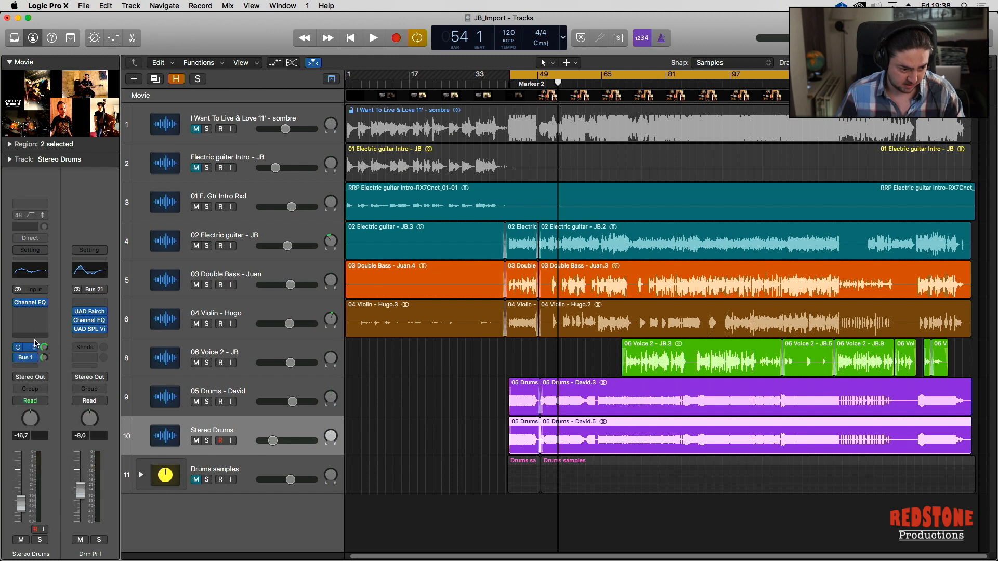
{"action": "left_click", "coordinate": [32, 359]}
{"action": "left_click", "coordinate": [37, 308]}
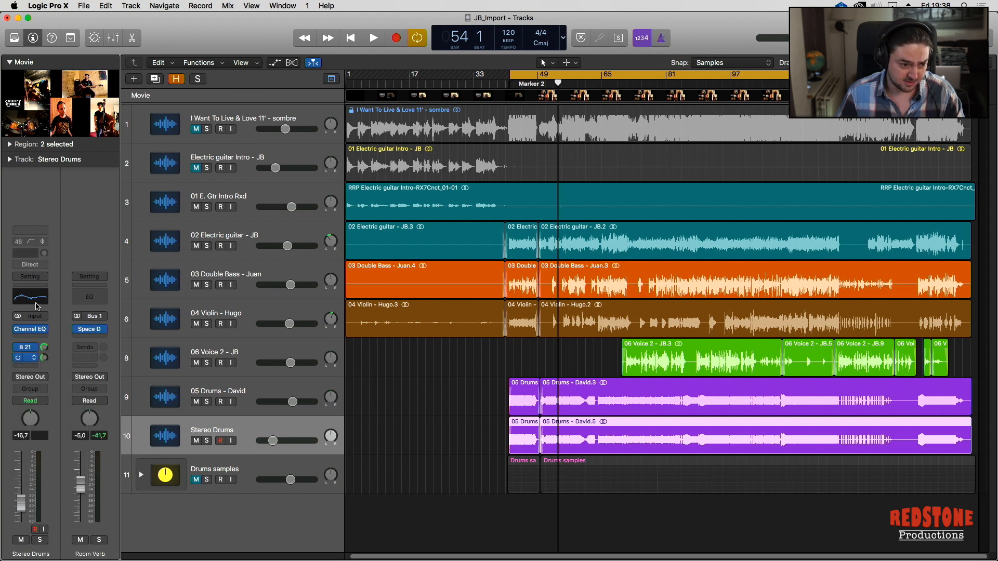
{"action": "left_click", "coordinate": [30, 359]}
{"action": "left_click", "coordinate": [31, 334]}
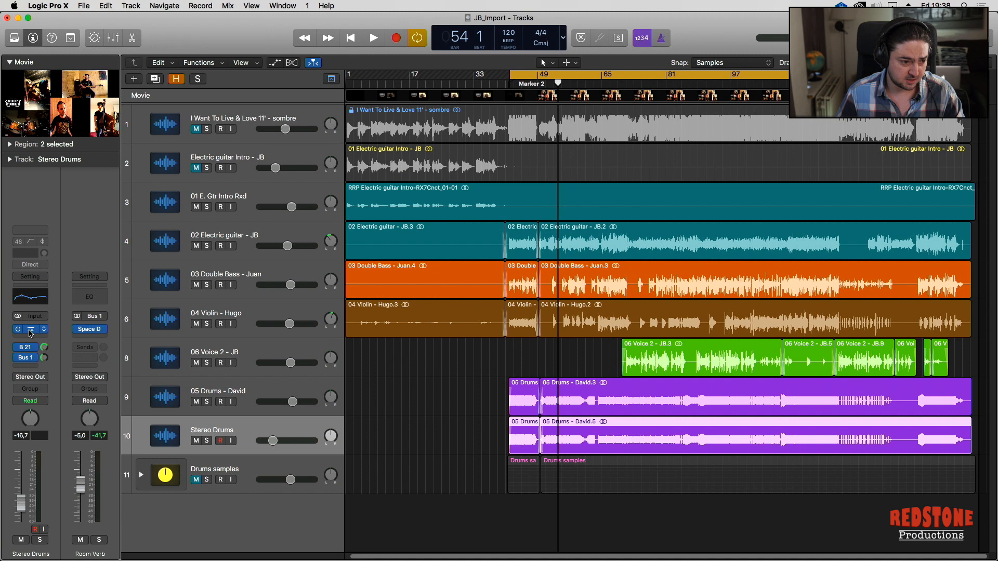
{"action": "left_click", "coordinate": [30, 329]}
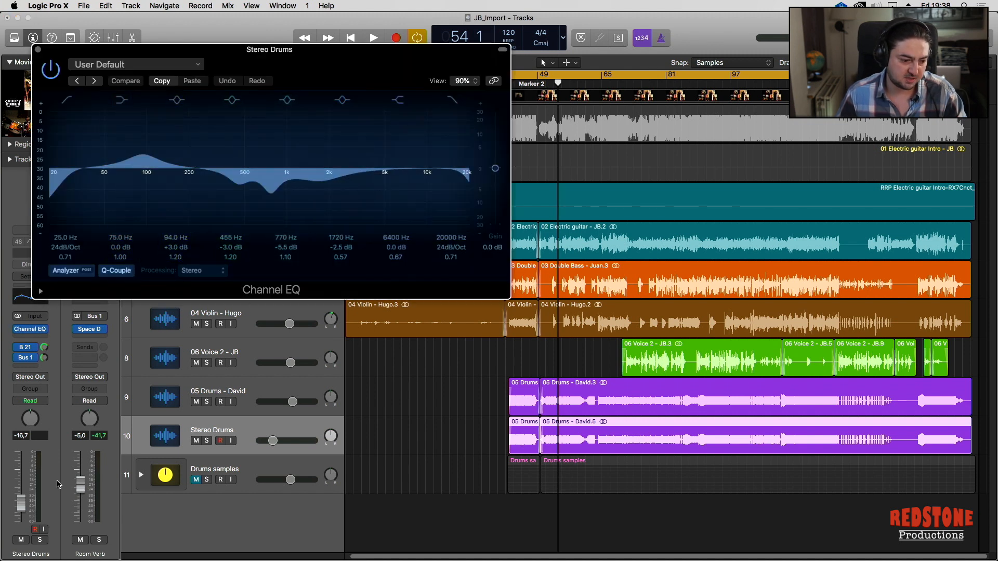
{"action": "left_click", "coordinate": [38, 50]}
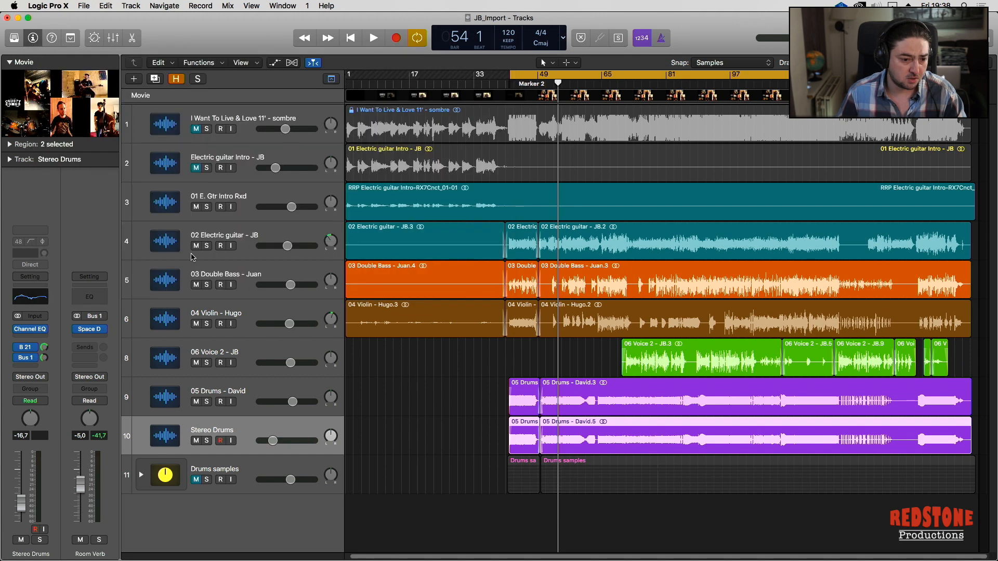
- Solo 05 Drums and Stereo Drums, compare playback with and without Stereo Drums, and end with both unsoloed and playback stopped
{"action": "left_click", "coordinate": [251, 405]}
{"action": "left_click", "coordinate": [243, 427], "text": "shift"}
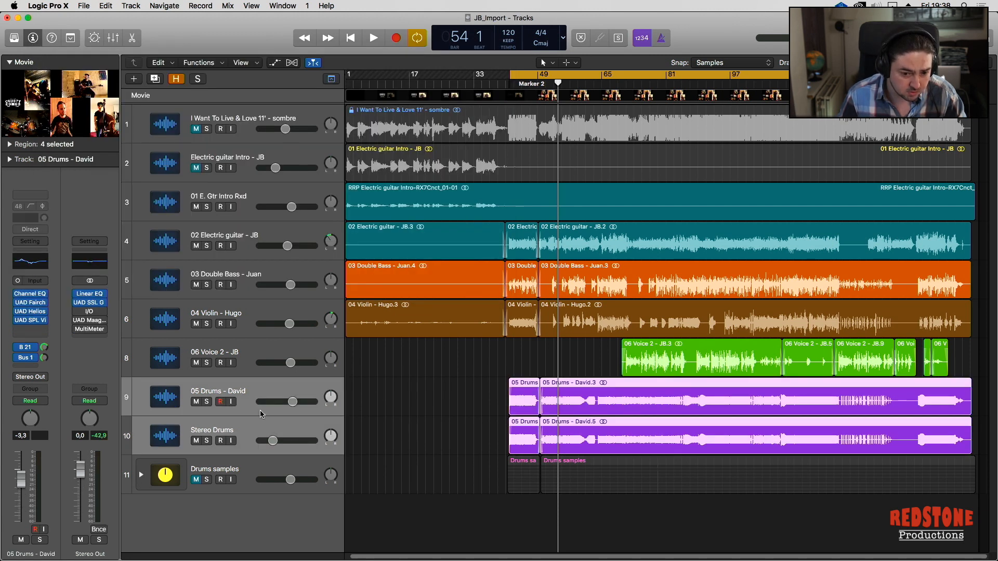
{"action": "left_click", "coordinate": [206, 440]}
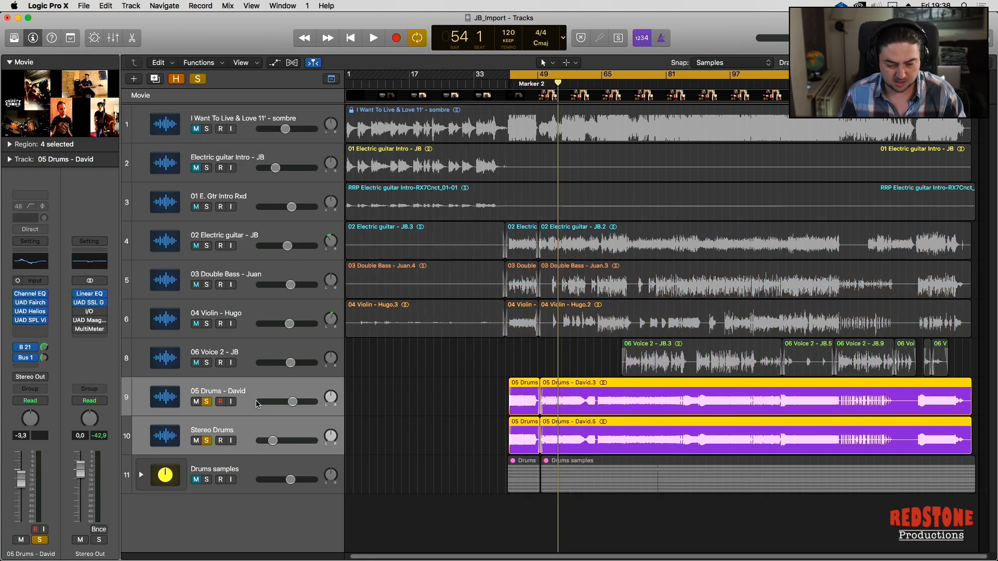
{"action": "key", "text": "space"}
{"action": "left_click", "coordinate": [206, 440]}
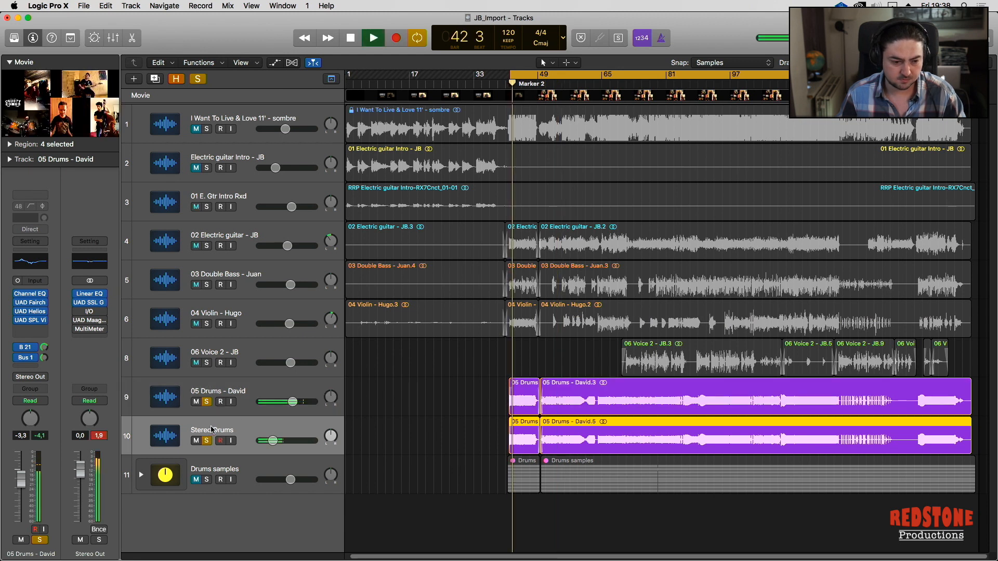
{"action": "left_click", "coordinate": [207, 442]}
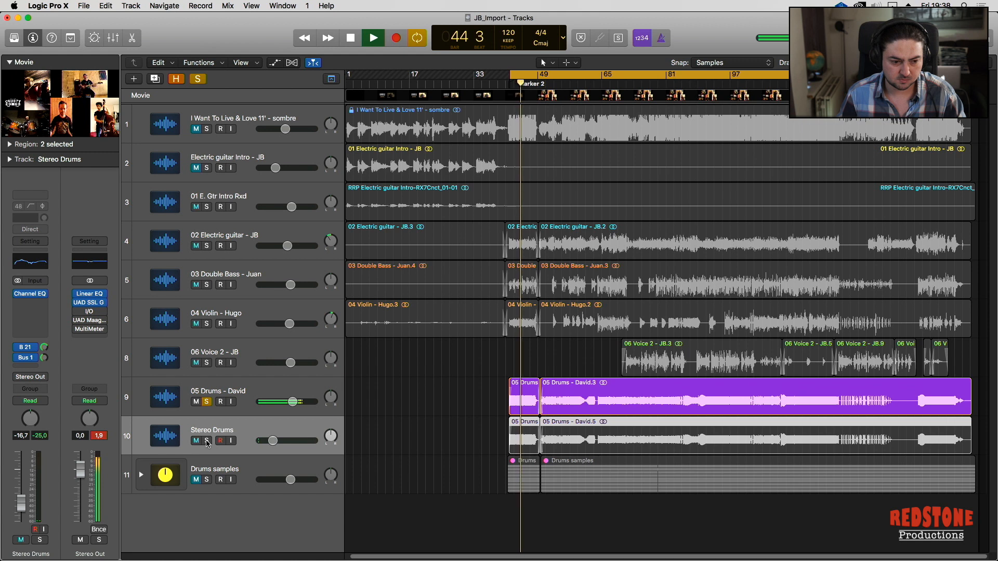
{"action": "left_click", "coordinate": [207, 441]}
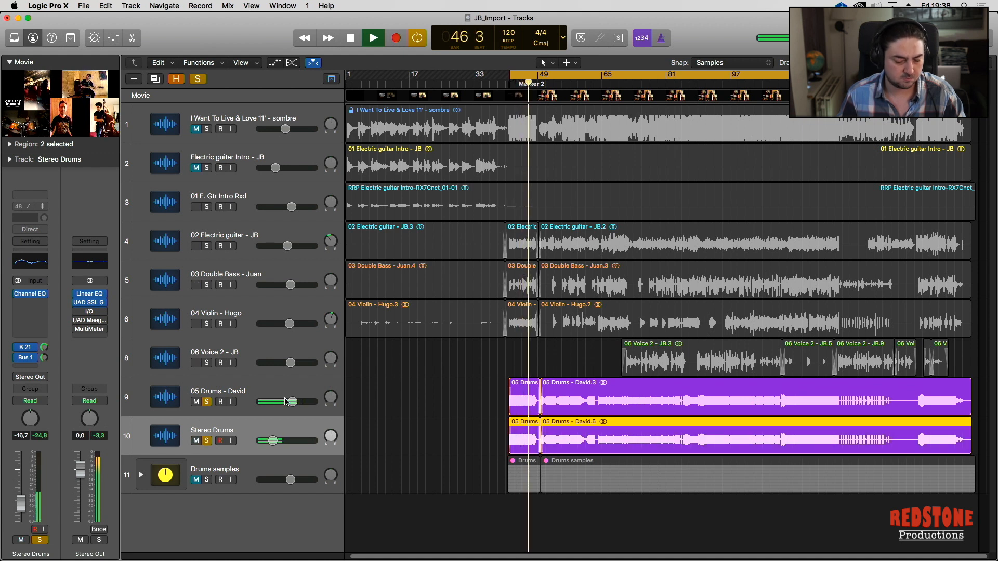
{"action": "left_click", "coordinate": [207, 442]}
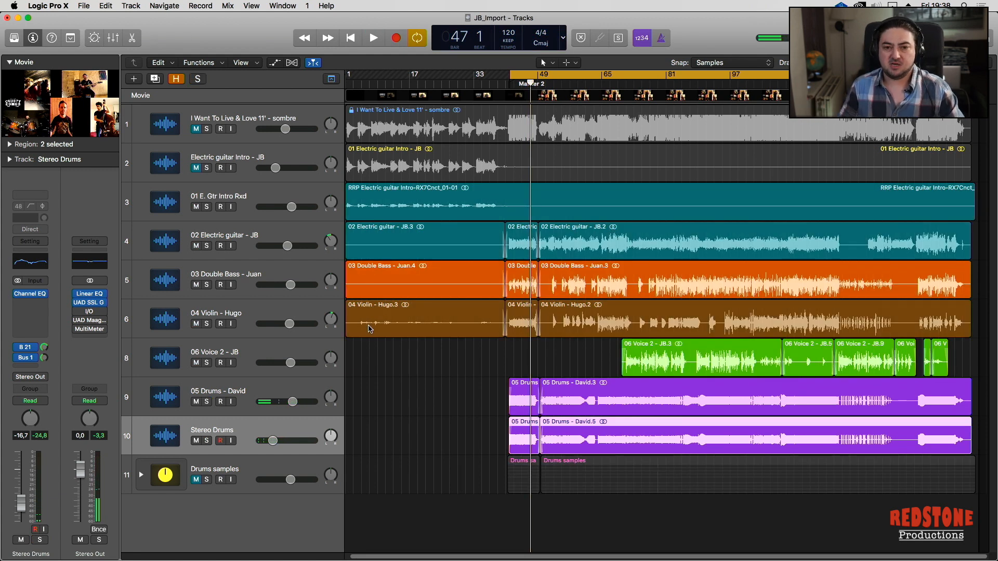
- Move the start of the cycle range to about bar 69, where the voice enters, and play the full mix
{"action": "left_click_drag", "start_coordinate": [513, 75], "coordinate": [623, 75]}
{"action": "key", "text": "space"}
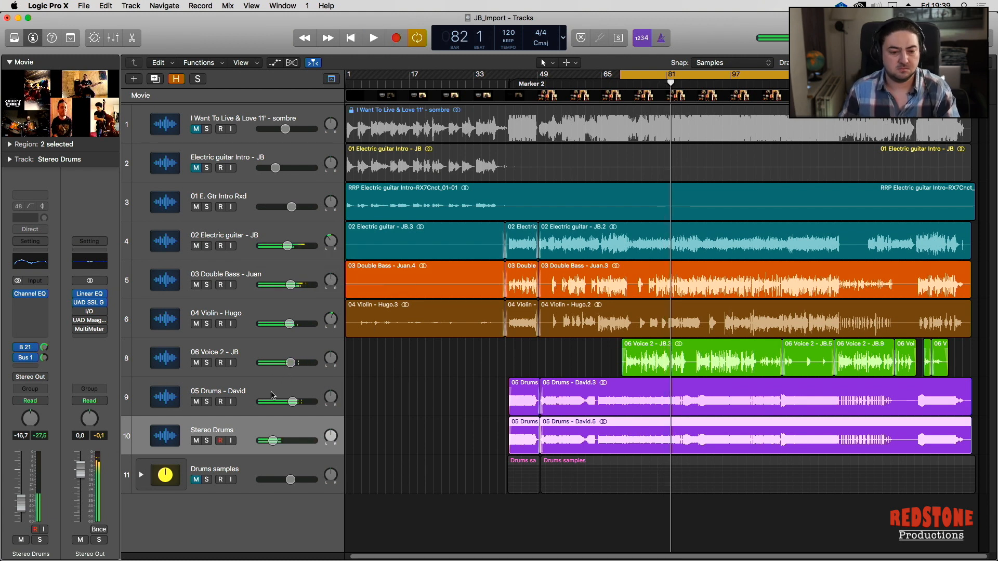
- Lower the 05 Drums track volume to about the same fader position as Stereo Drums and play a short section of the mix
{"action": "left_click_drag", "start_coordinate": [292, 403], "coordinate": [280, 401]}
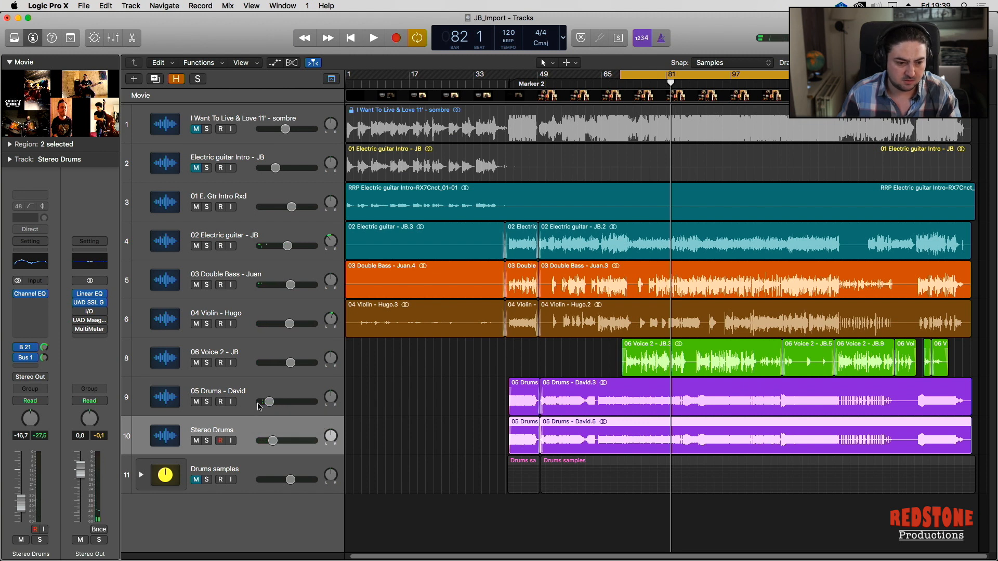
{"action": "left_click_drag", "start_coordinate": [258, 403], "coordinate": [261, 403]}
{"action": "key", "text": "space"}
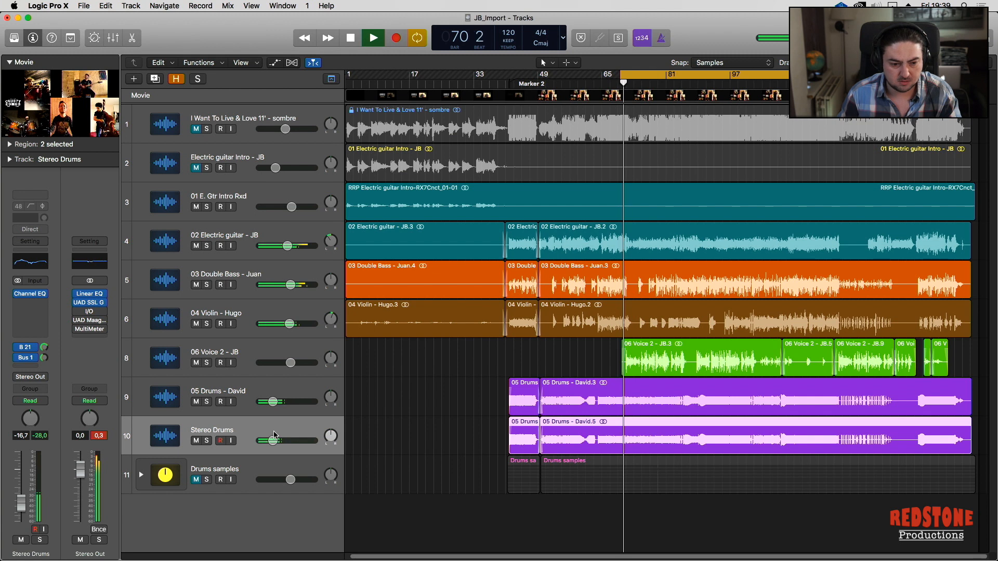
{"action": "key", "text": "space"}
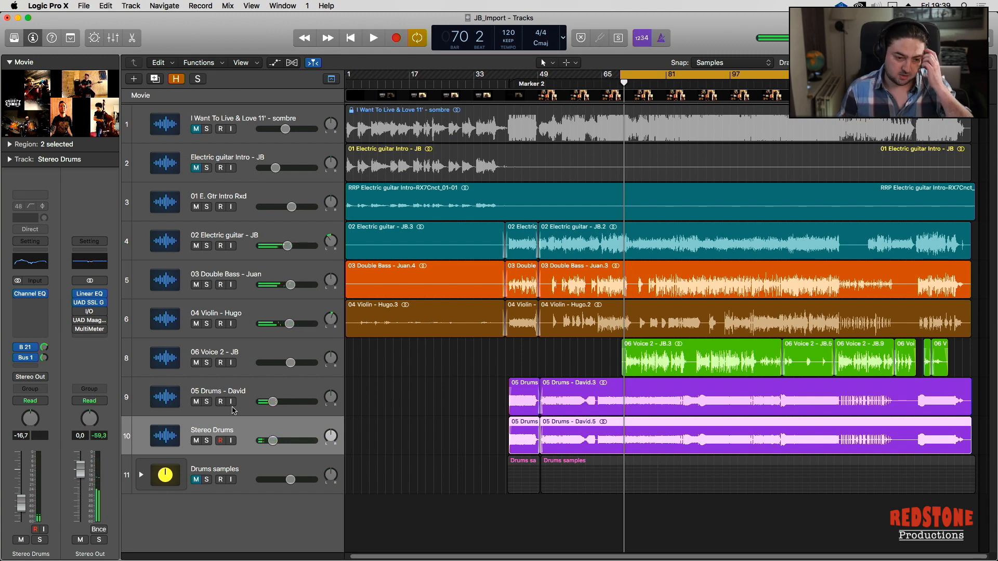